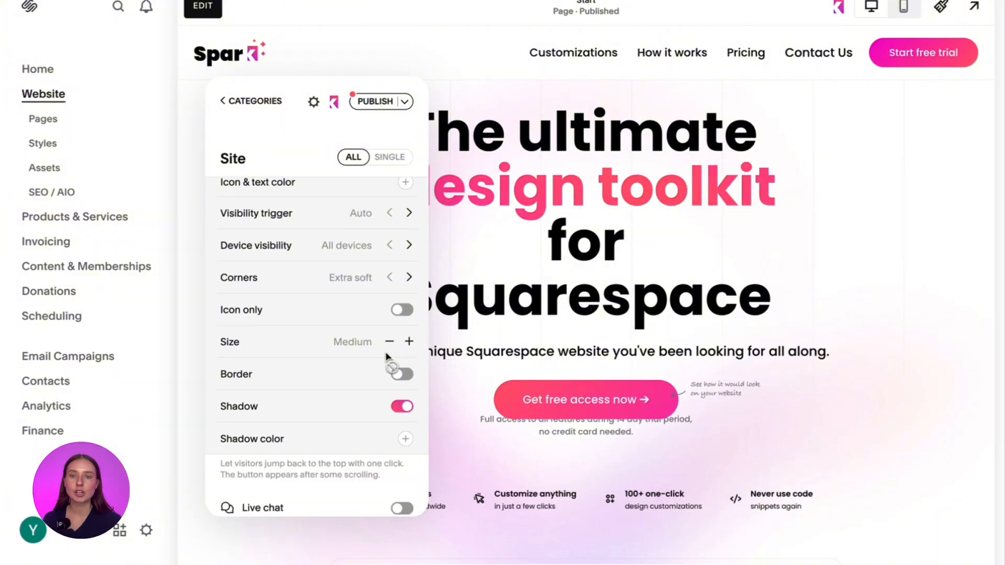
- Set the back to top button's visibility trigger to Always and its button color to the coral swatch #ff576a
scroll(388, 358, up, 2)
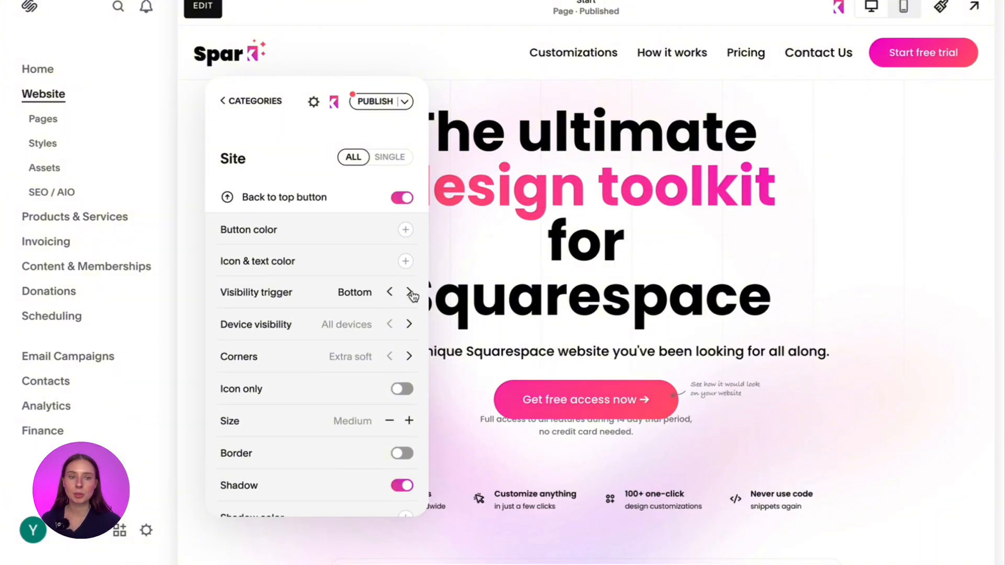
click(409, 293)
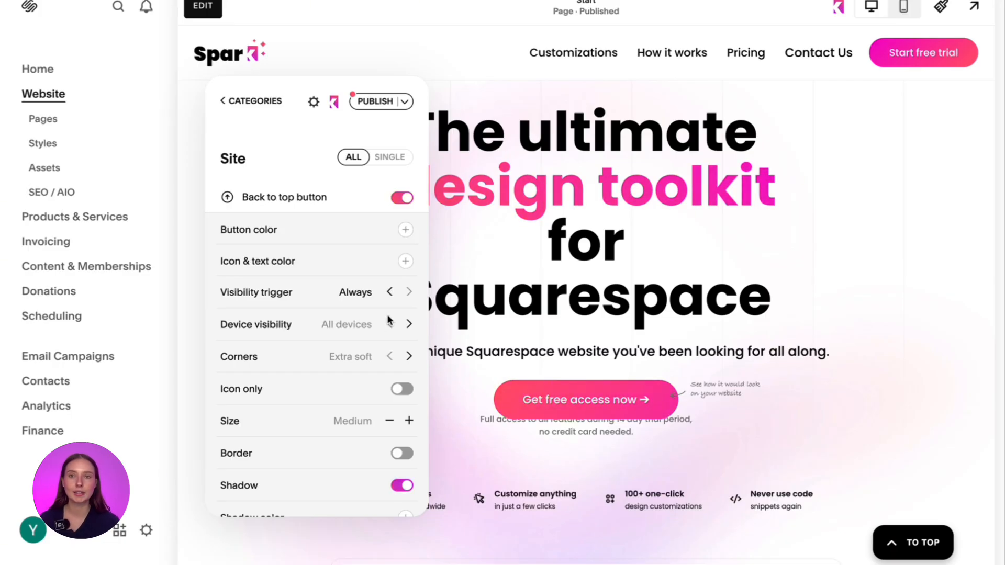
click(406, 230)
click(441, 263)
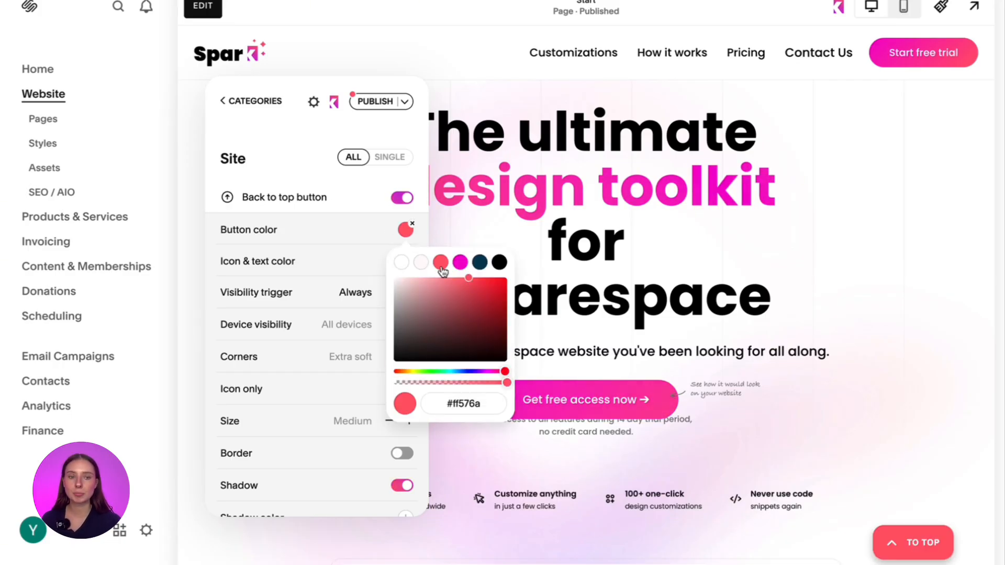
- Set the back to top button's icon and text color to white, #ffffff
click(406, 261)
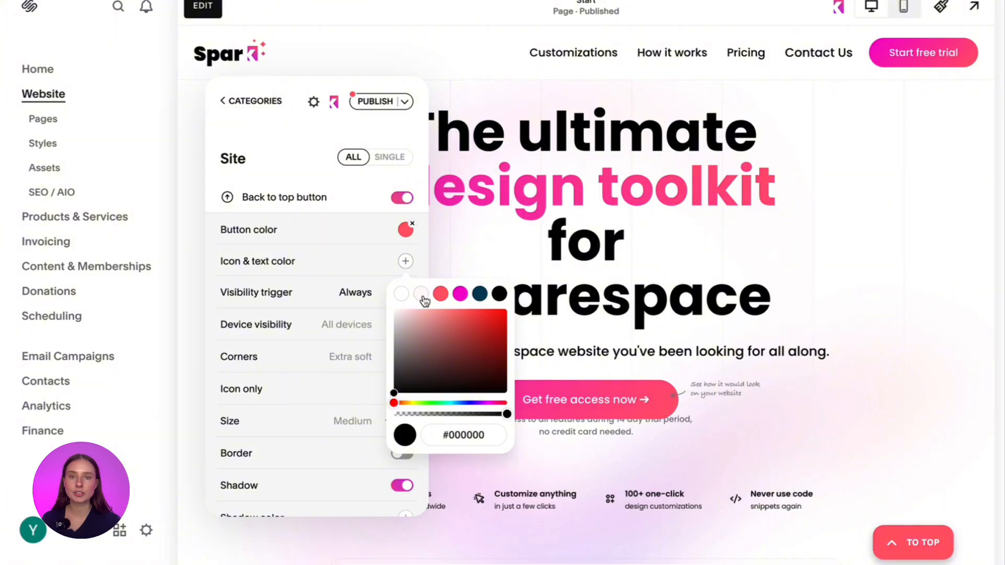
click(421, 295)
click(443, 297)
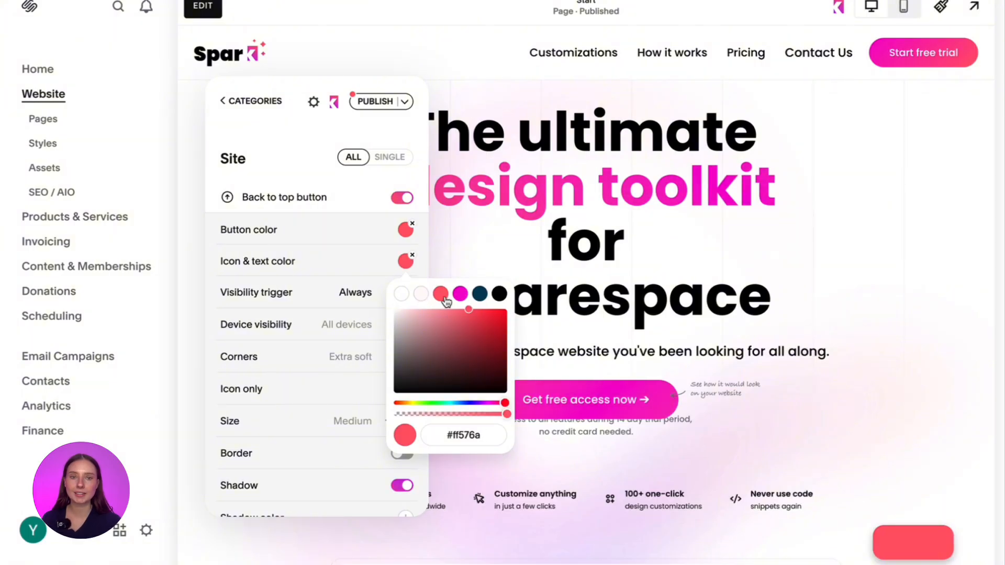
click(480, 295)
click(503, 296)
drag(436, 362, 385, 304)
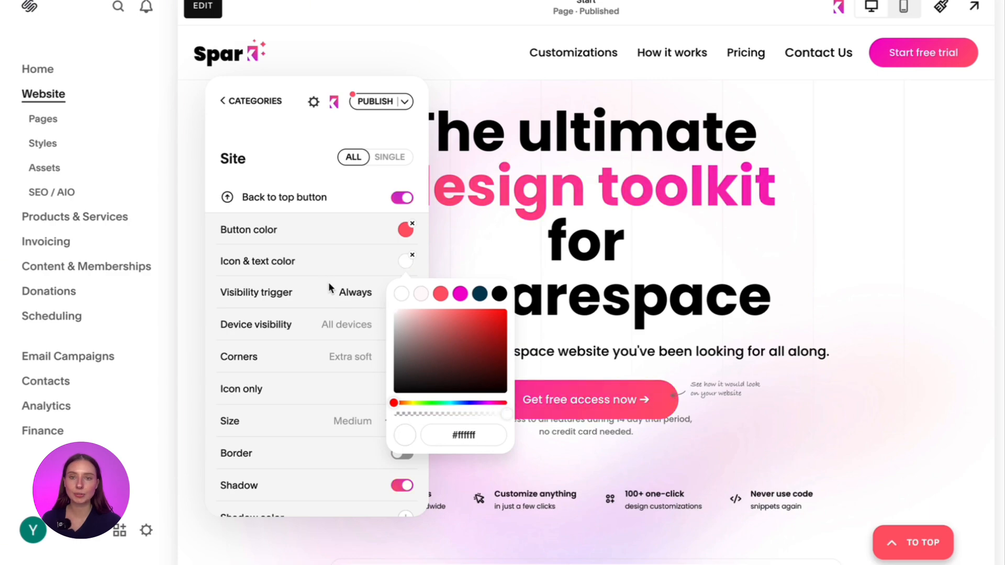
click(328, 267)
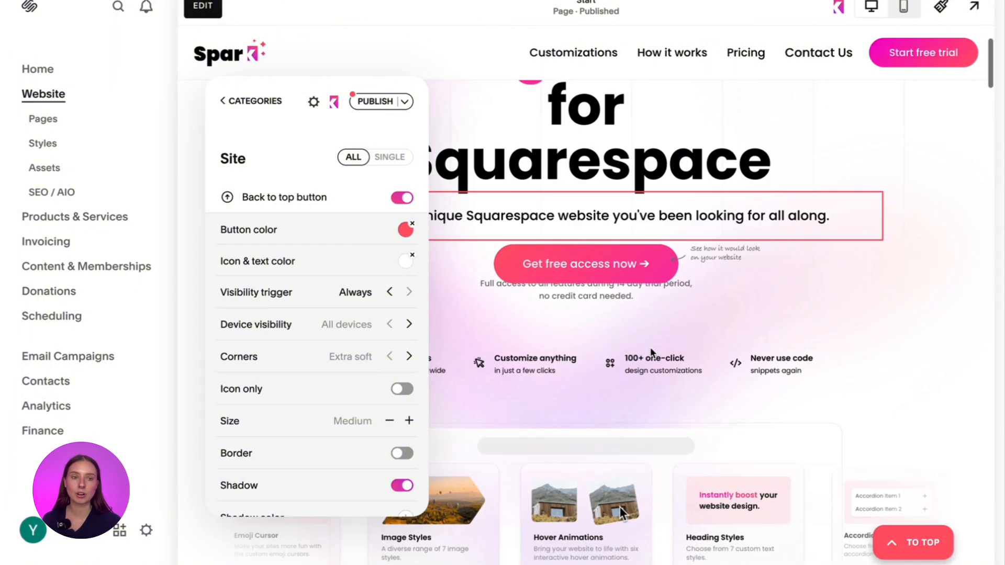
- Try the Bottom visibility trigger, test the button from the page footer, and restore the trigger to Always
click(394, 293)
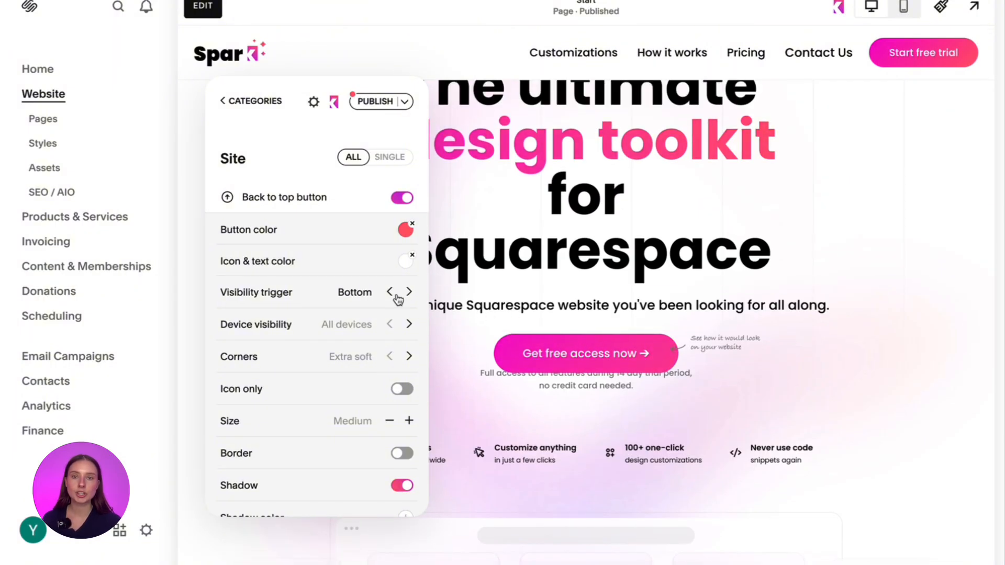
scroll(765, 482, down, 10)
scroll(765, 482, down, 15)
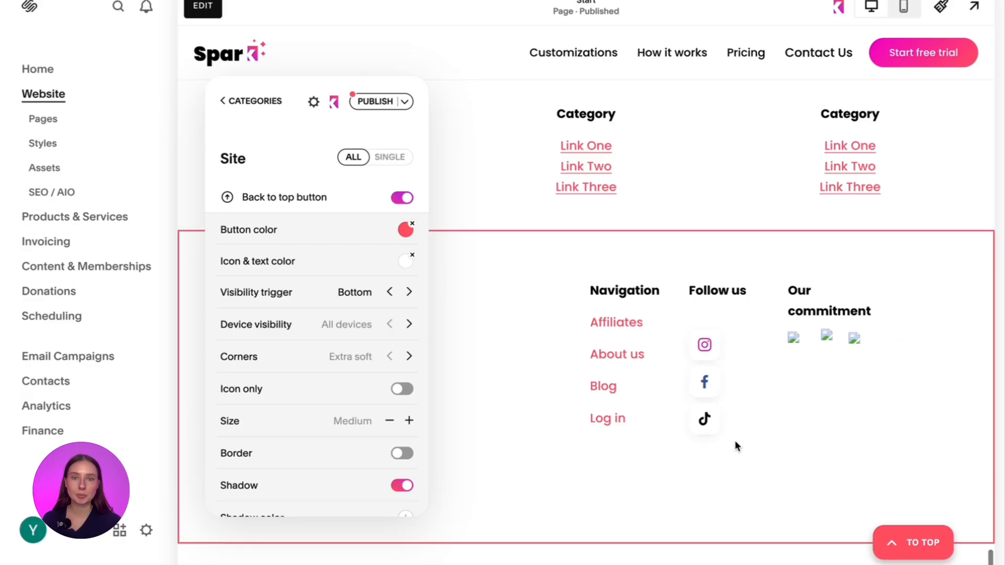
click(921, 547)
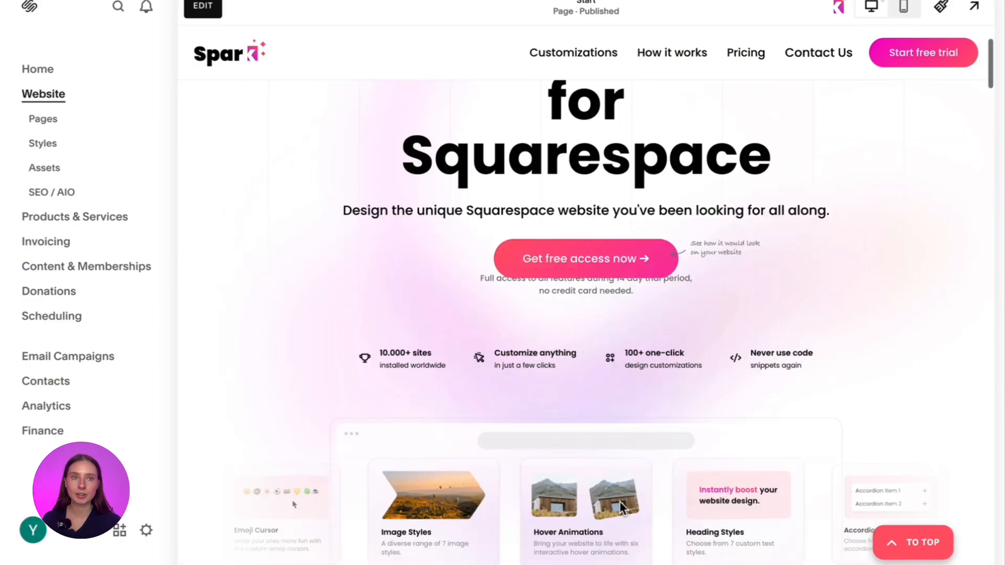
click(845, 16)
click(295, 359)
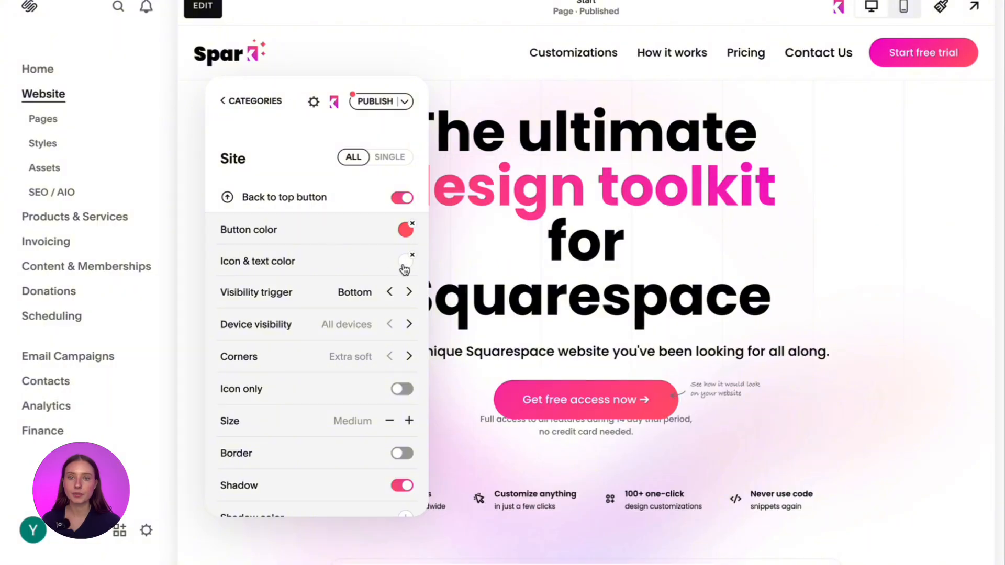
click(409, 292)
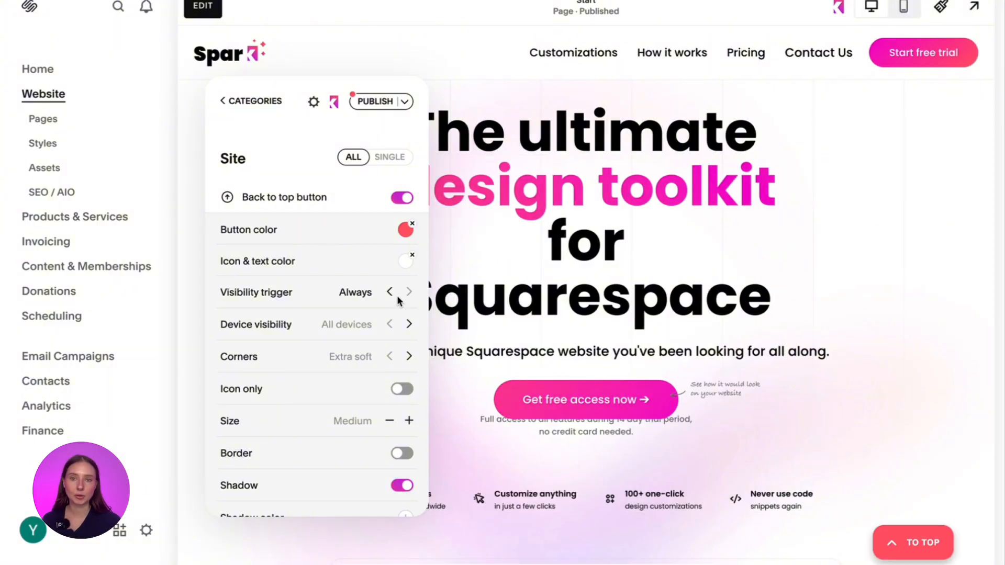
- Try the Mobile only and Desktop only device visibility options, and return the setting to All devices
click(410, 325)
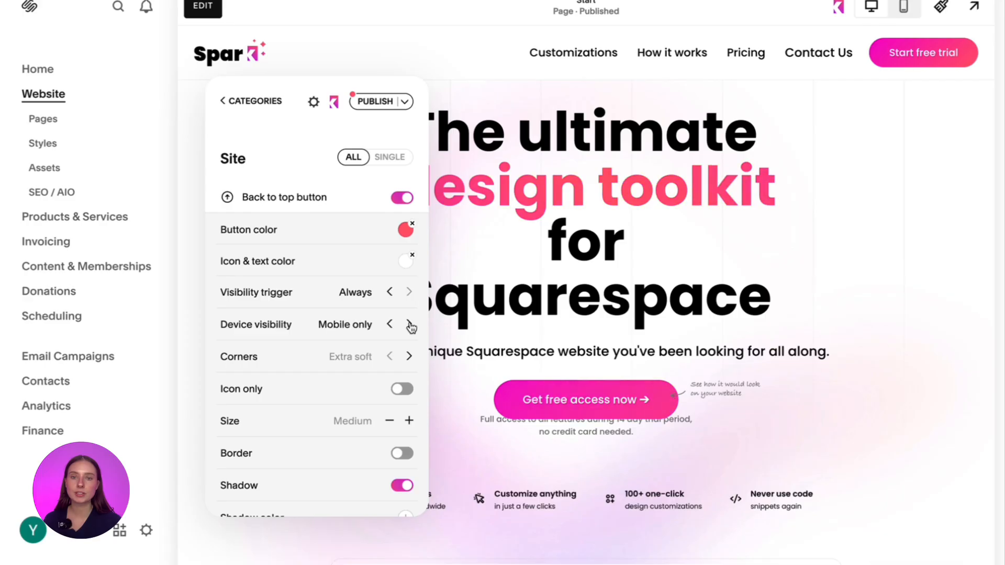
click(409, 326)
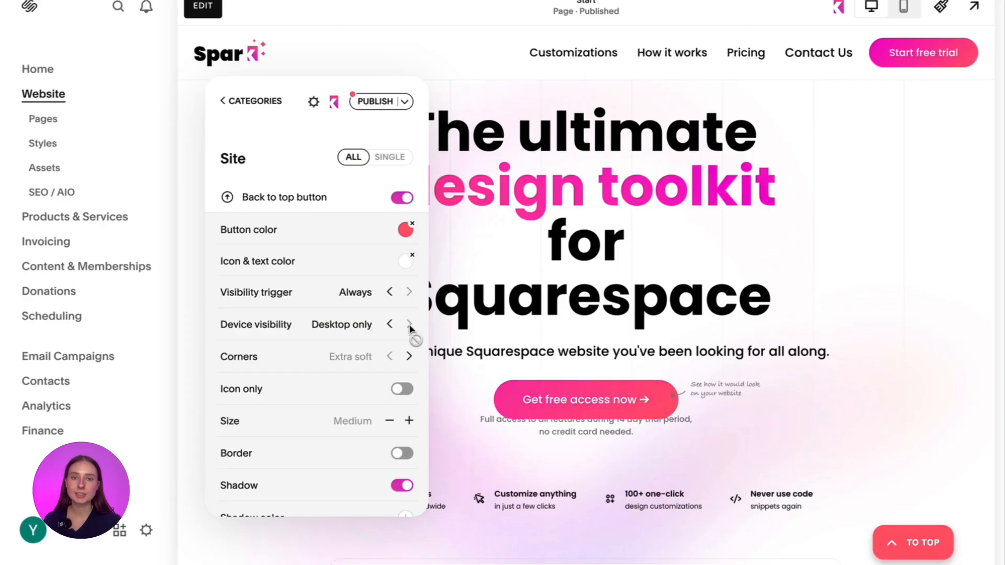
click(388, 325)
click(389, 325)
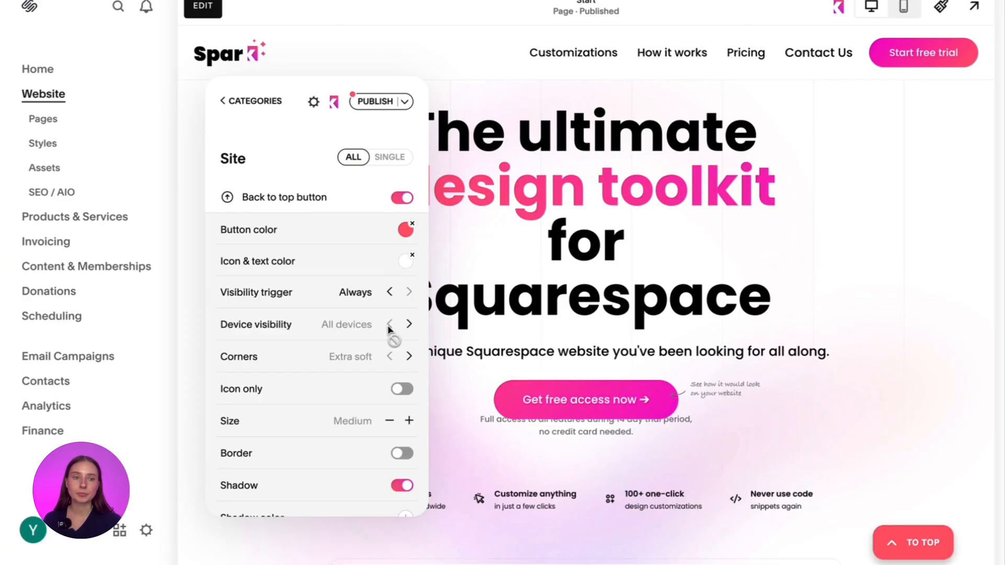
- Set the back to top button's corners to Round and make it show the icon only
click(409, 357)
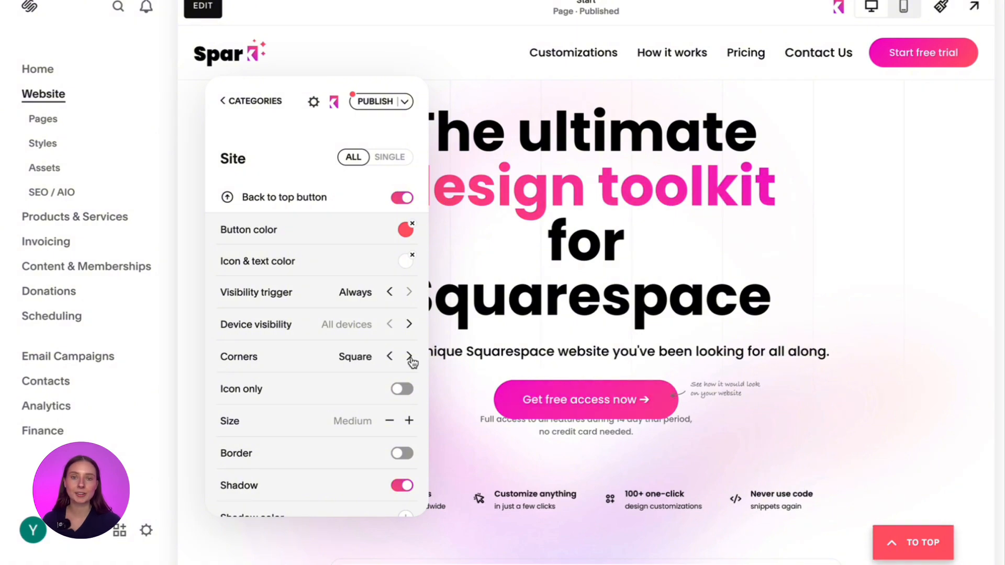
click(410, 358)
scroll(412, 360, down, 1)
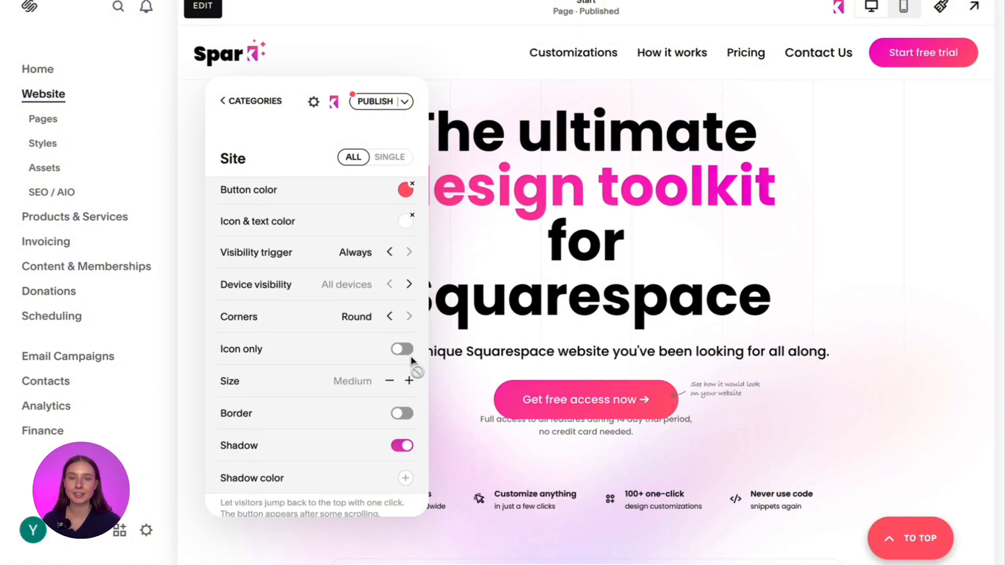
click(407, 348)
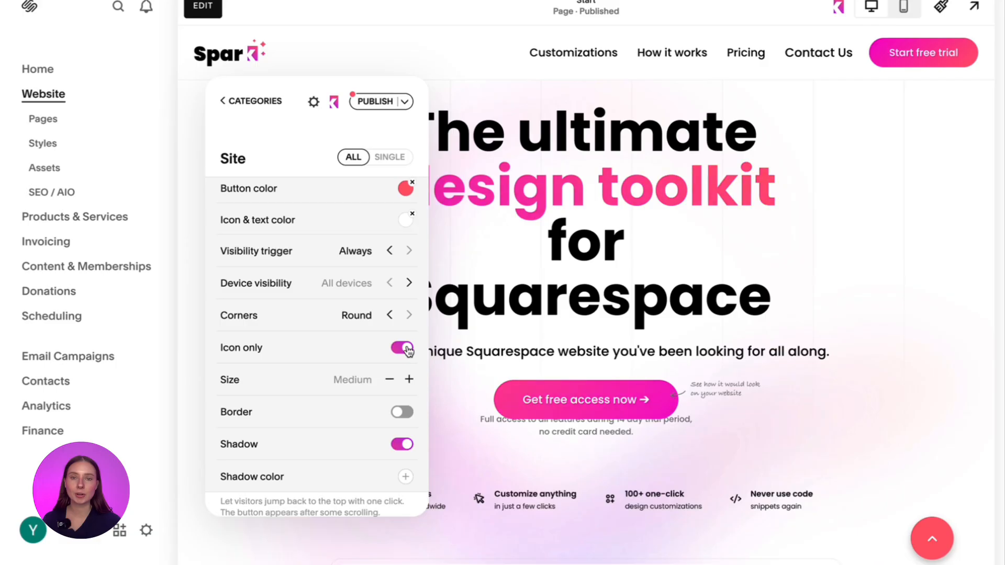
- Try the Large size for the back to top button and return it to Medium
scroll(407, 350, down, 1)
click(408, 351)
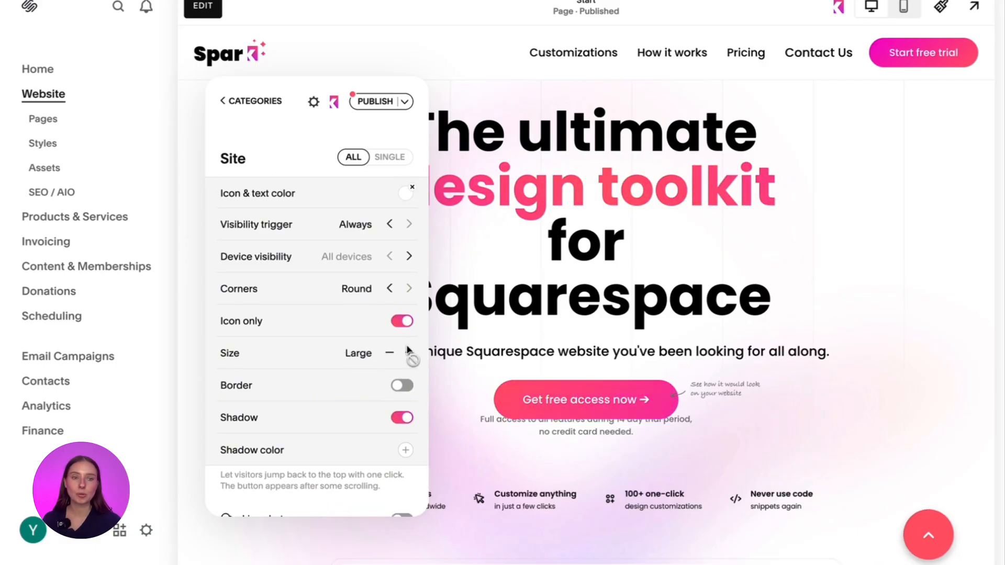
click(391, 354)
- Enable a border on the back to top button with the off-white palette swatch and a 1px width
scroll(391, 390, down, 1)
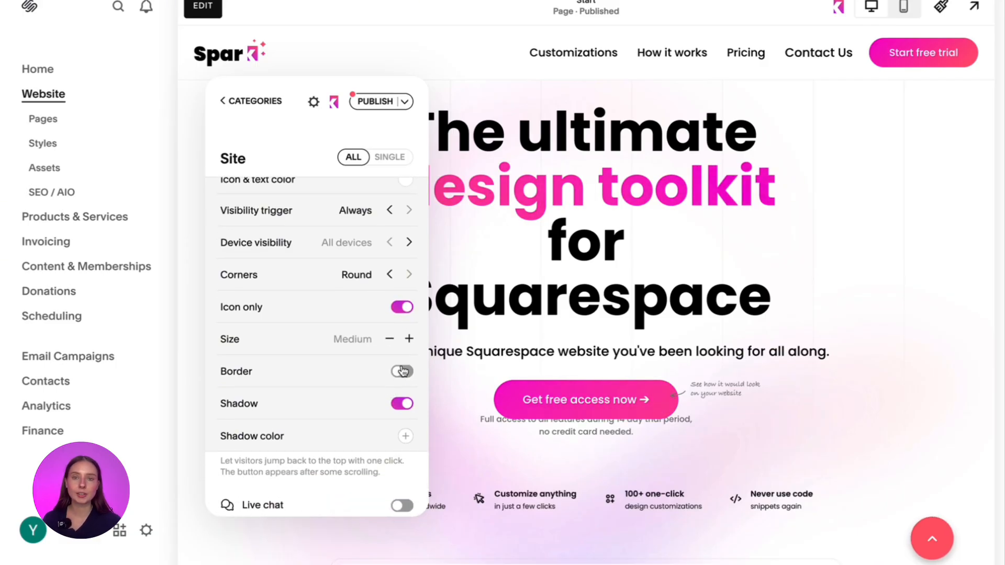
click(404, 372)
click(406, 404)
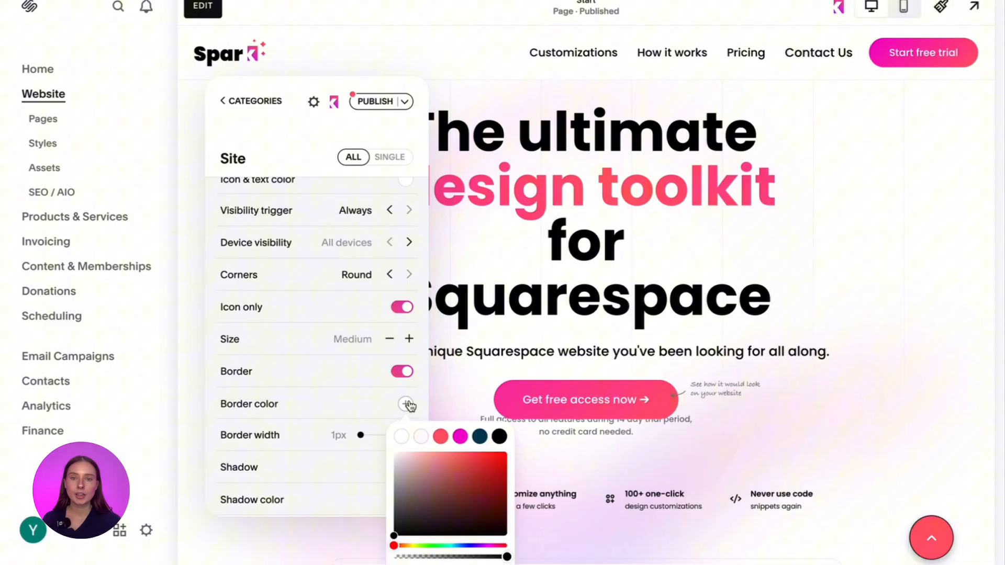
click(440, 439)
click(422, 439)
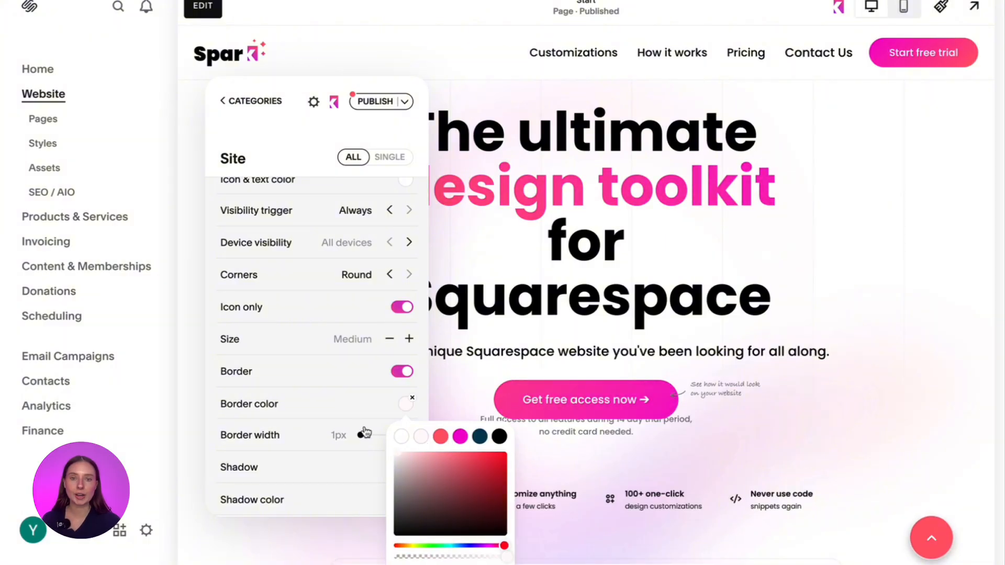
click(350, 414)
drag(359, 435, 322, 439)
- Toggle the button's shadow off and back on, and pick a custom light shadow color
scroll(322, 439, down, 1)
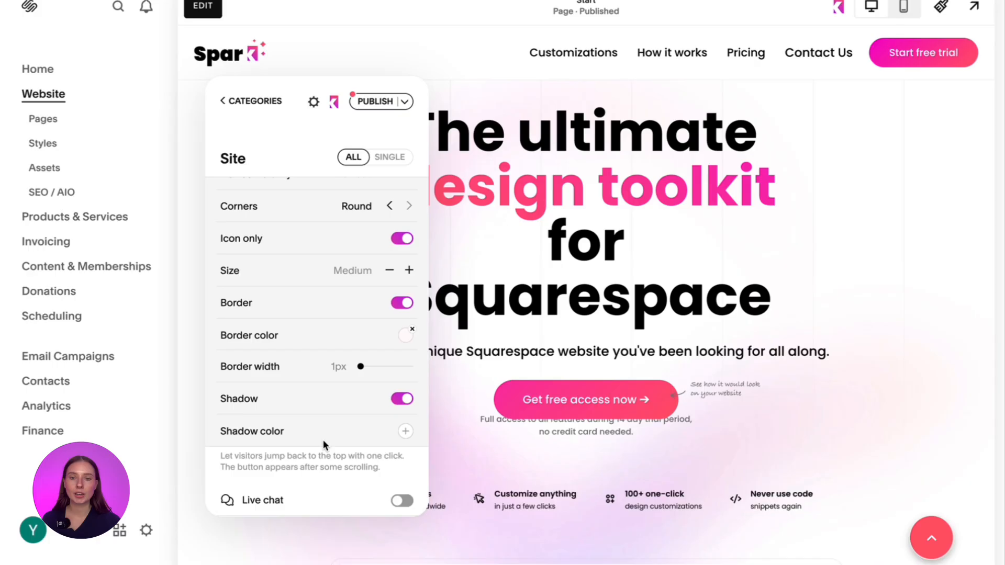
click(401, 393)
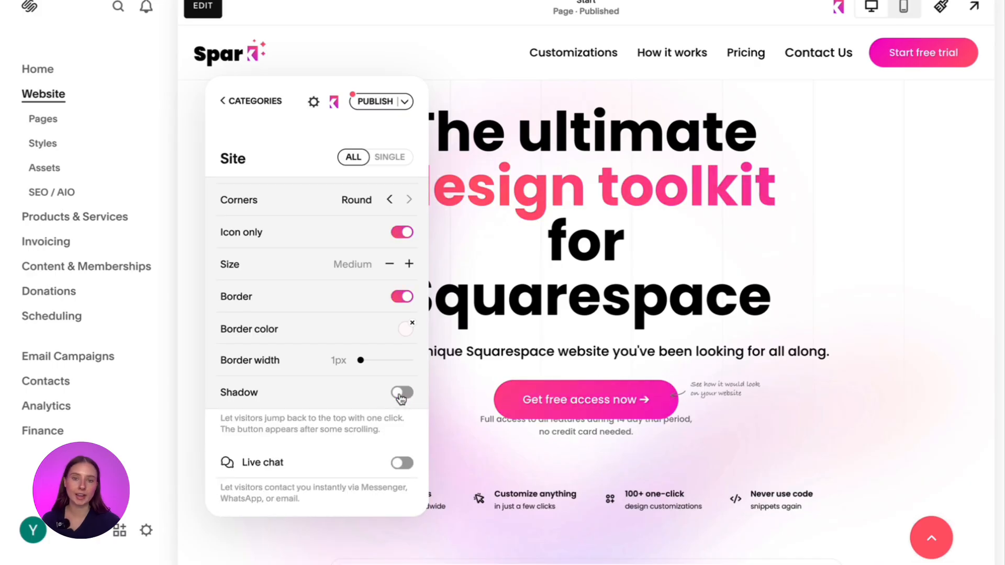
click(401, 396)
click(406, 425)
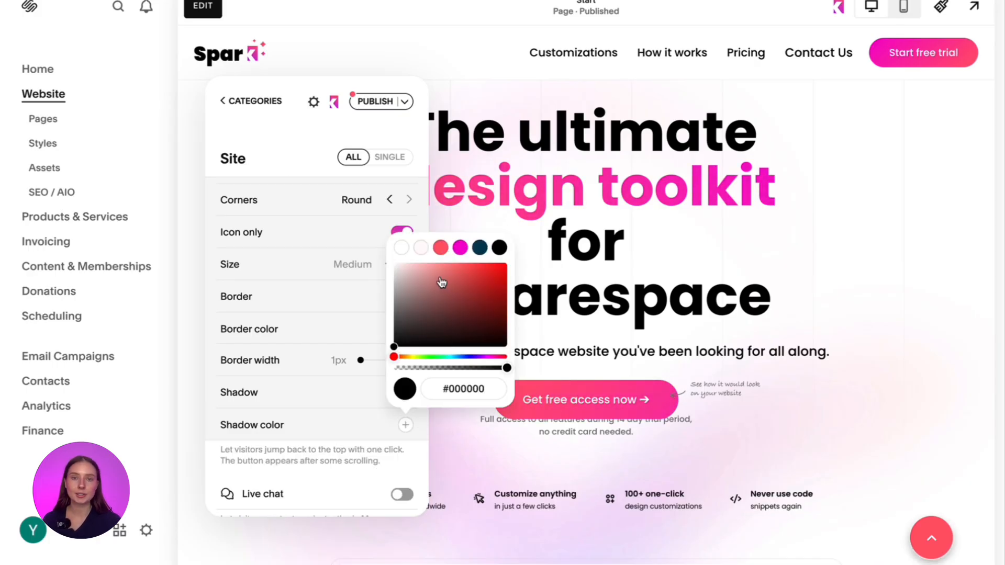
mouse_move(442, 282)
mouse_down()
mouse_move(425, 289)
mouse_move(486, 277)
mouse_move(404, 277)
mouse_up()
click(324, 420)
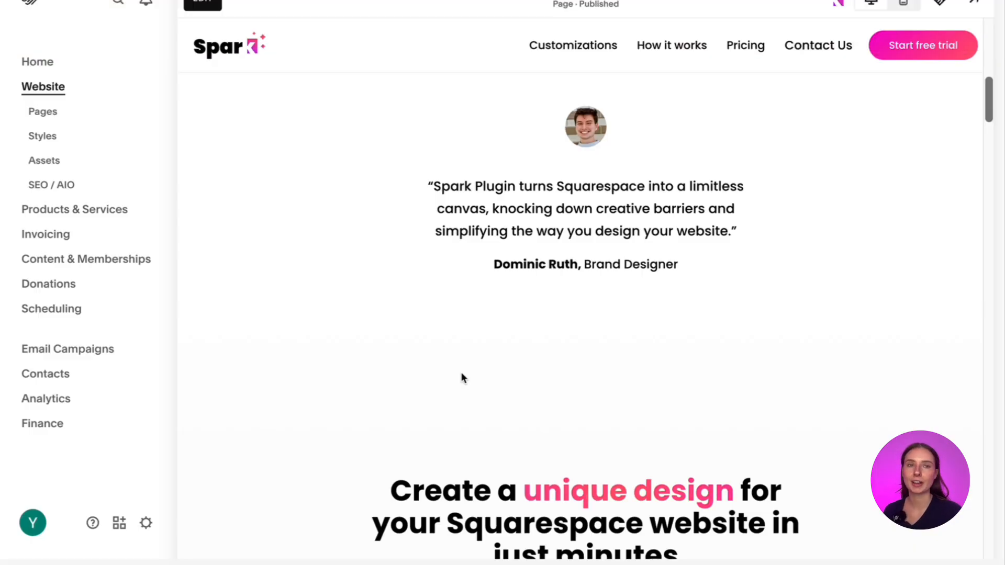
- Switch to Flaticon and download the heart icon from the Solid interface icons as a PNG
click(254, 6)
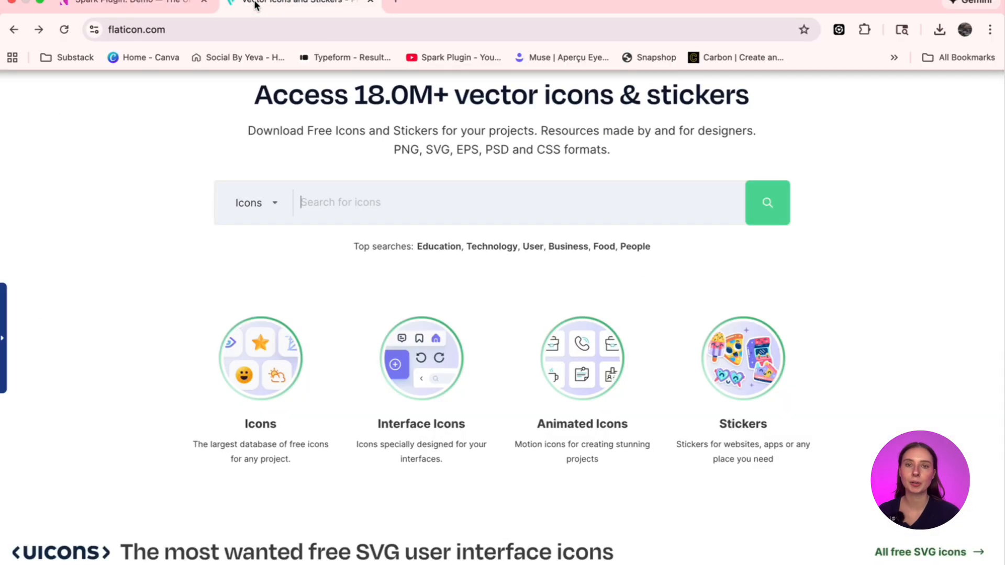
scroll(481, 366, down, 7)
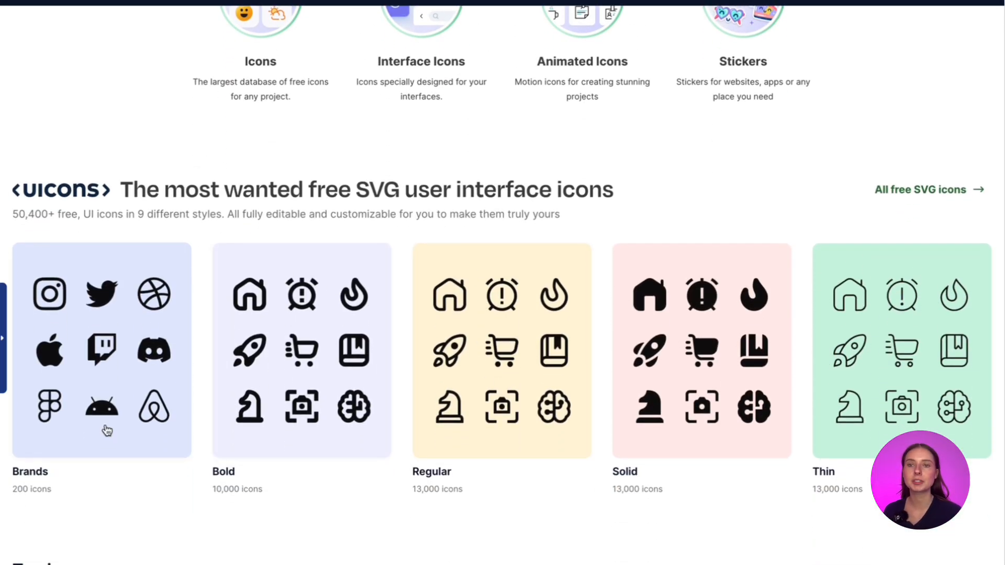
click(678, 428)
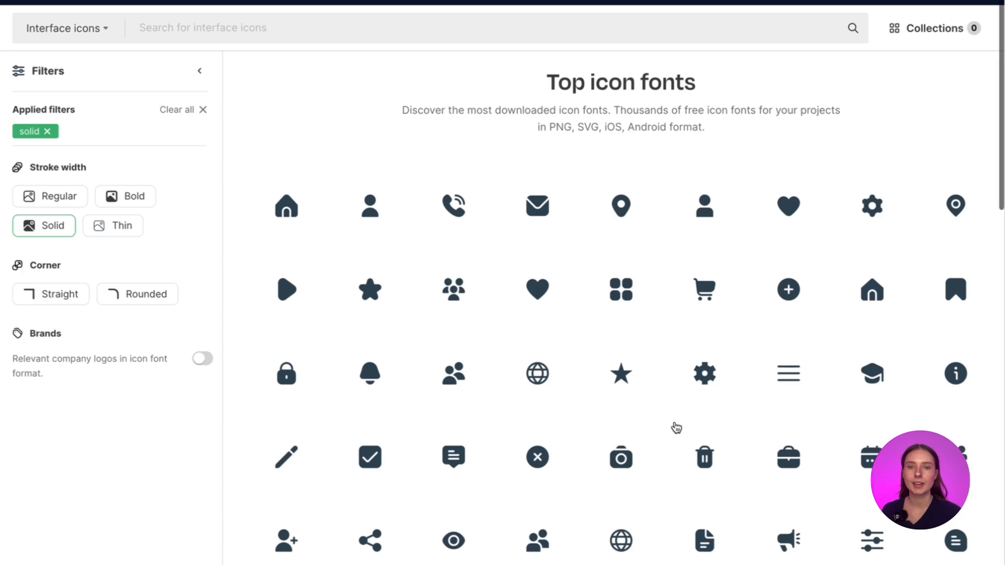
scroll(676, 427, down, 1)
click(531, 240)
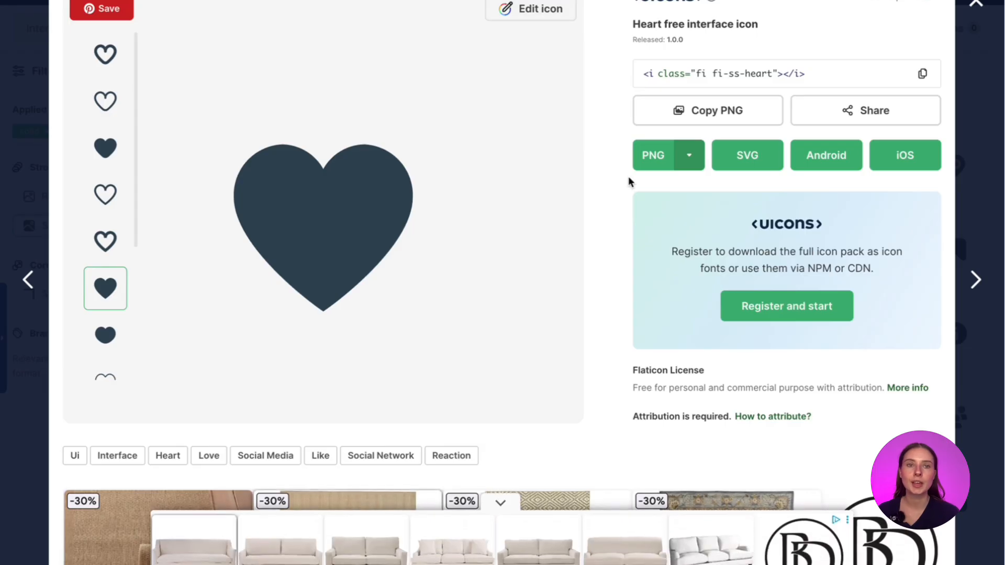
click(658, 158)
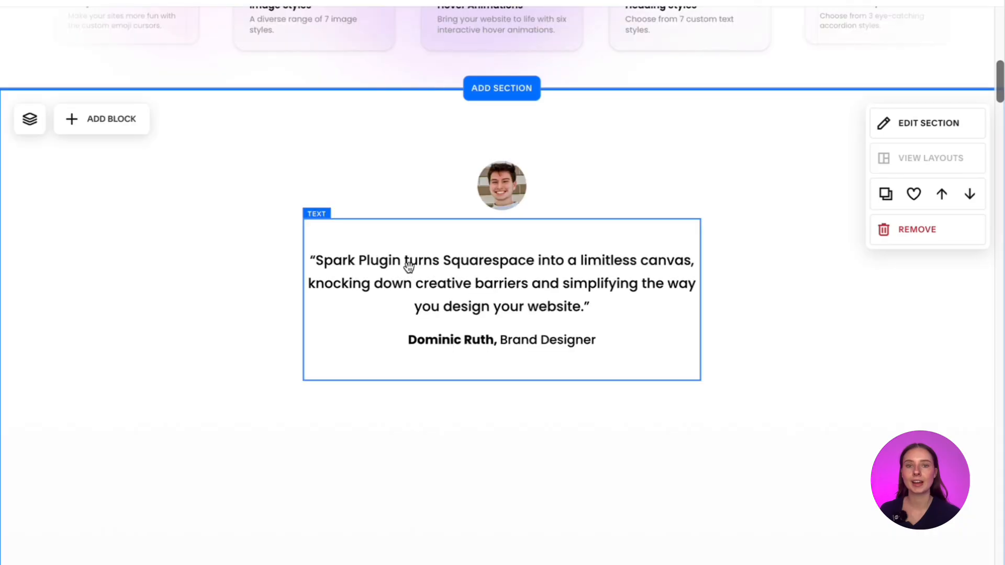
- Add an image block to the testimonial section of the Squarespace page and upload heart.png from the Desktop into it
scroll(408, 266, down, 2)
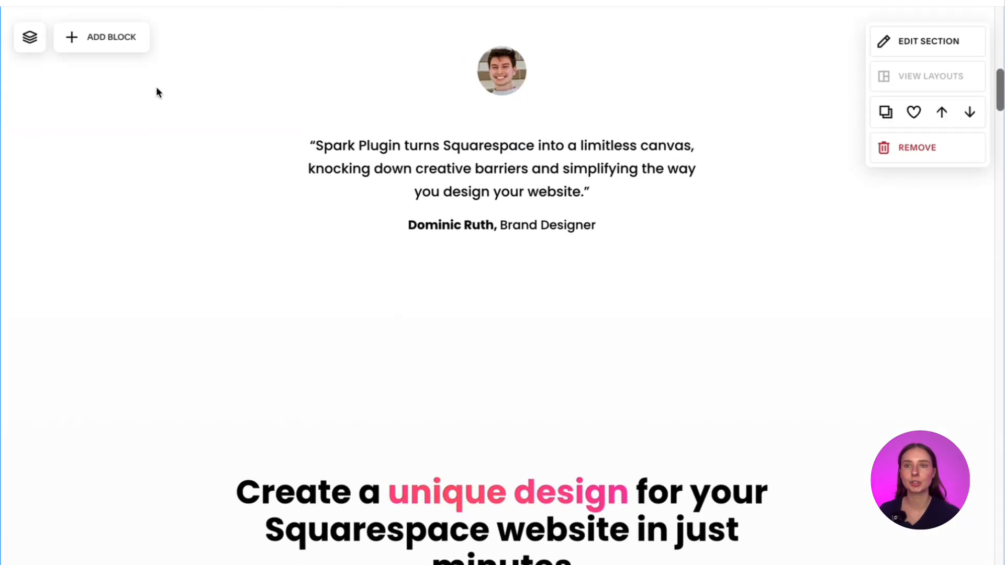
click(115, 43)
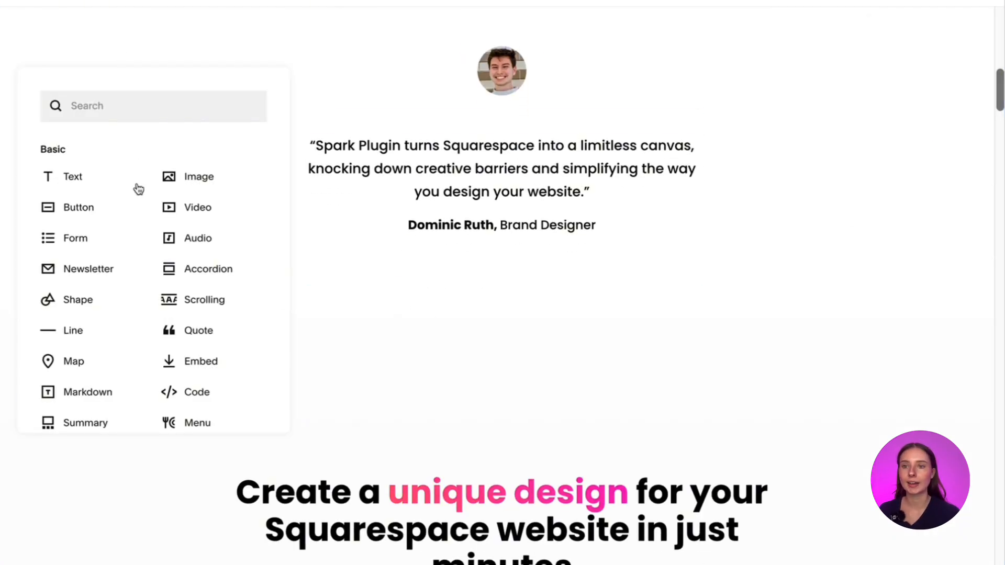
click(211, 177)
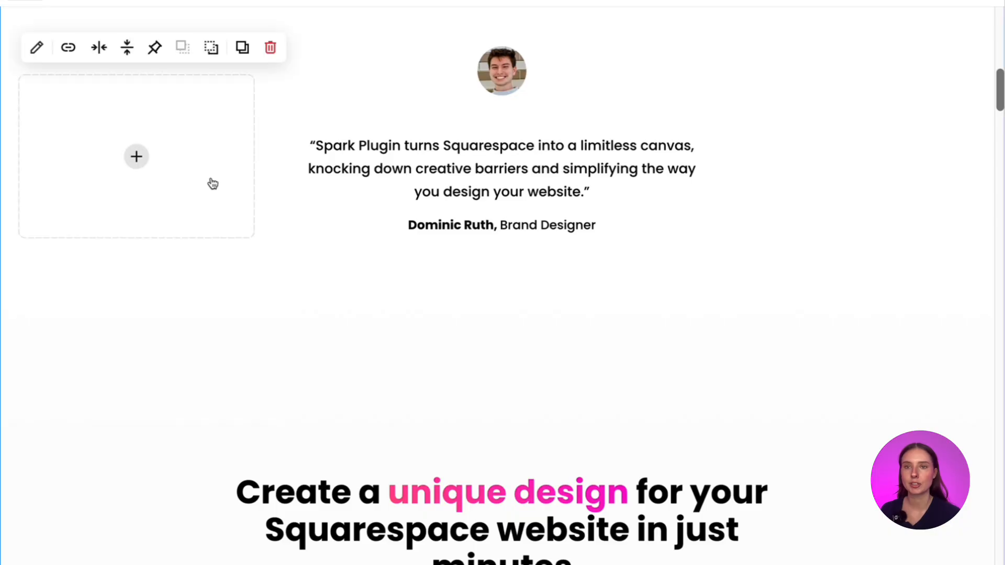
click(137, 156)
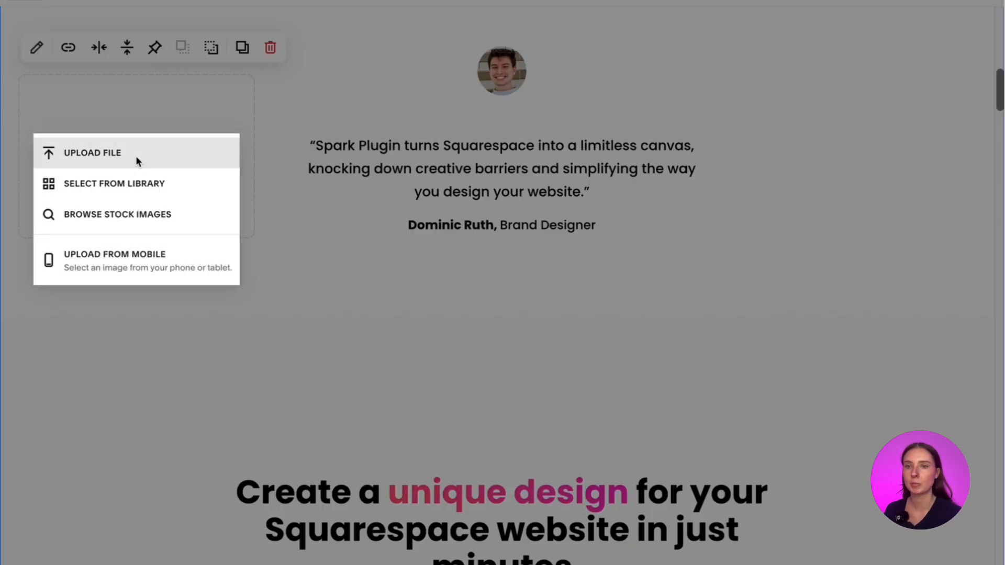
click(136, 155)
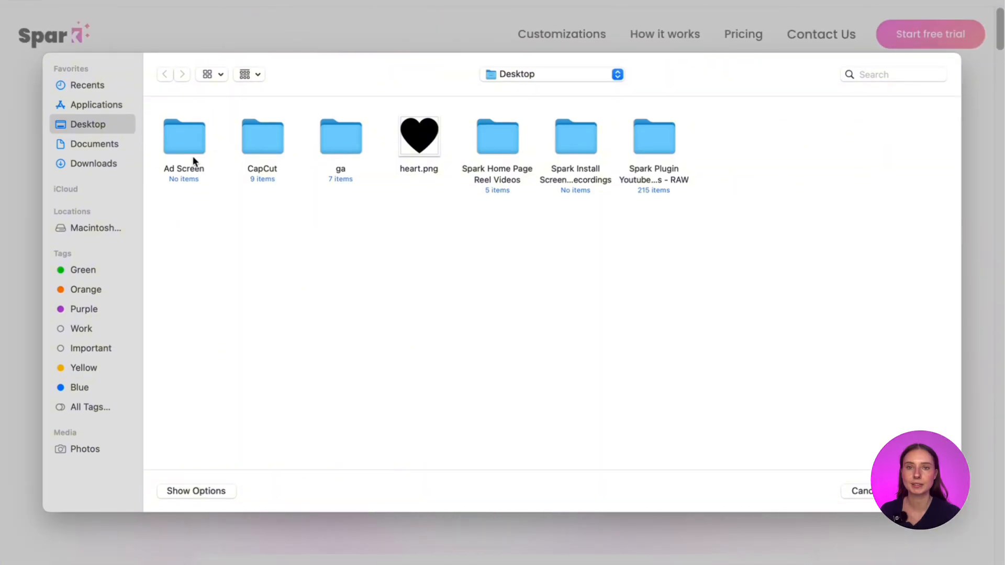
double_click(426, 149)
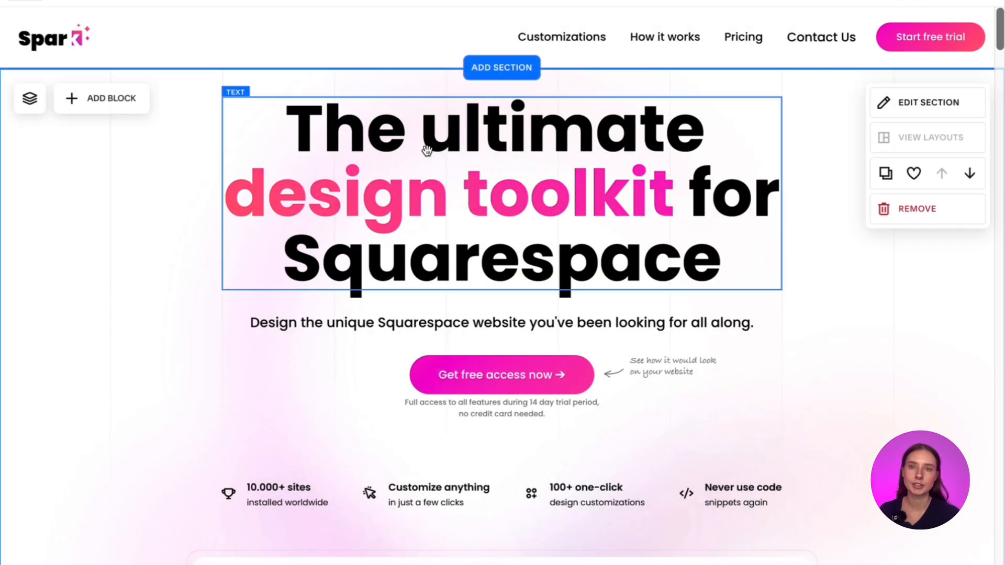
- Shrink the heart image block and place it horizontally centered below the testimonial text
scroll(489, 395, down, 6)
scroll(489, 395, down, 5)
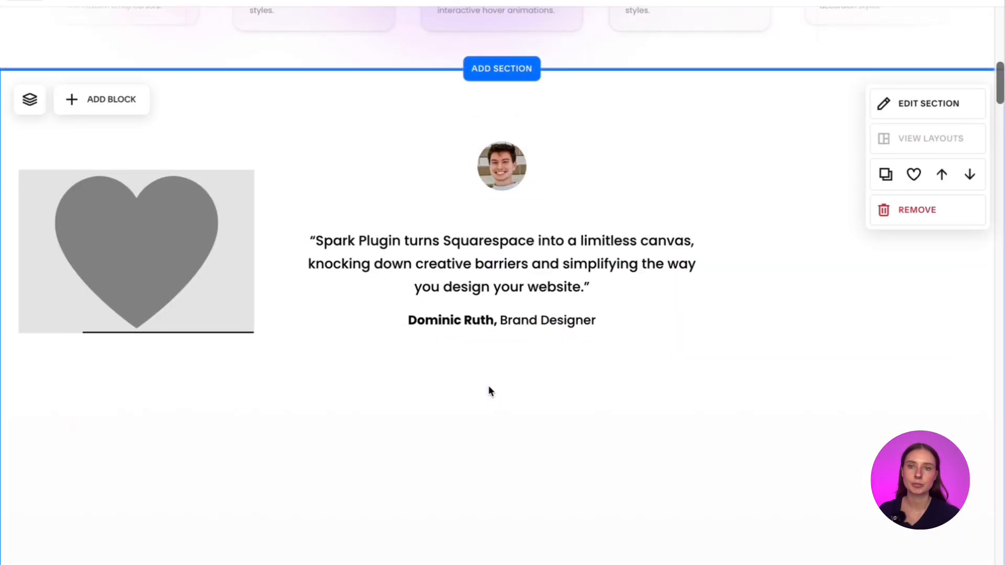
click(230, 219)
drag(258, 168, 68, 305)
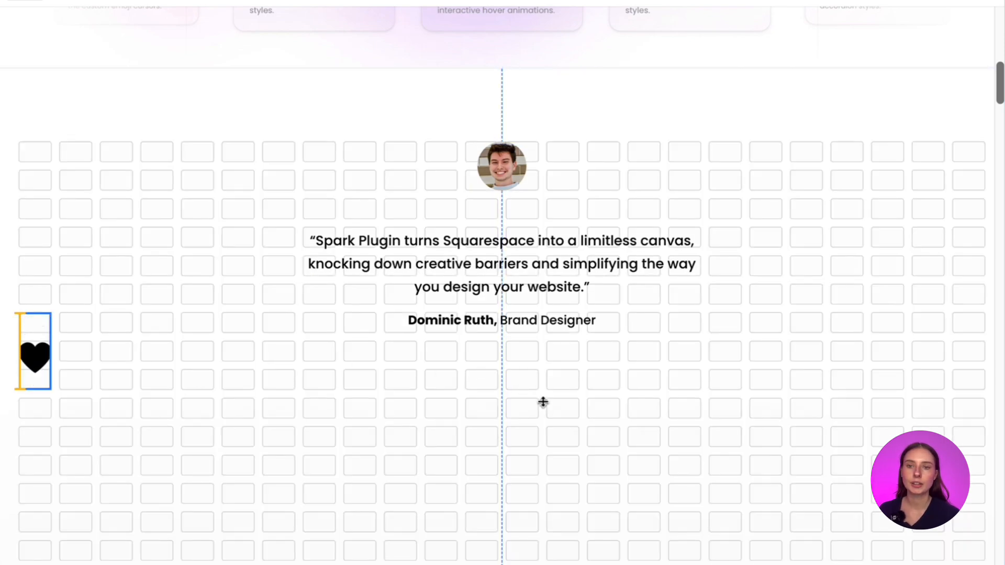
drag(76, 347, 488, 417)
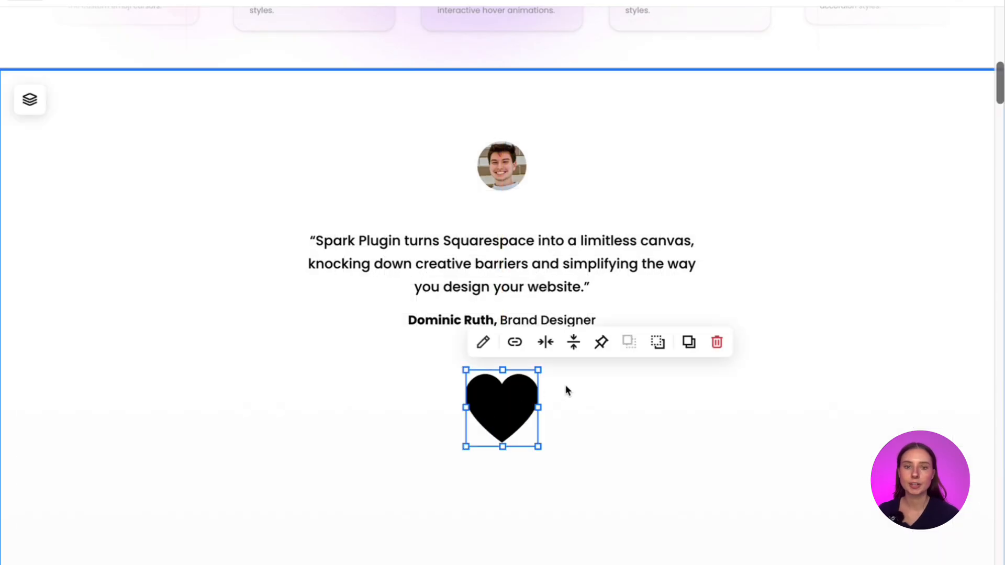
drag(539, 370, 524, 404)
click(609, 404)
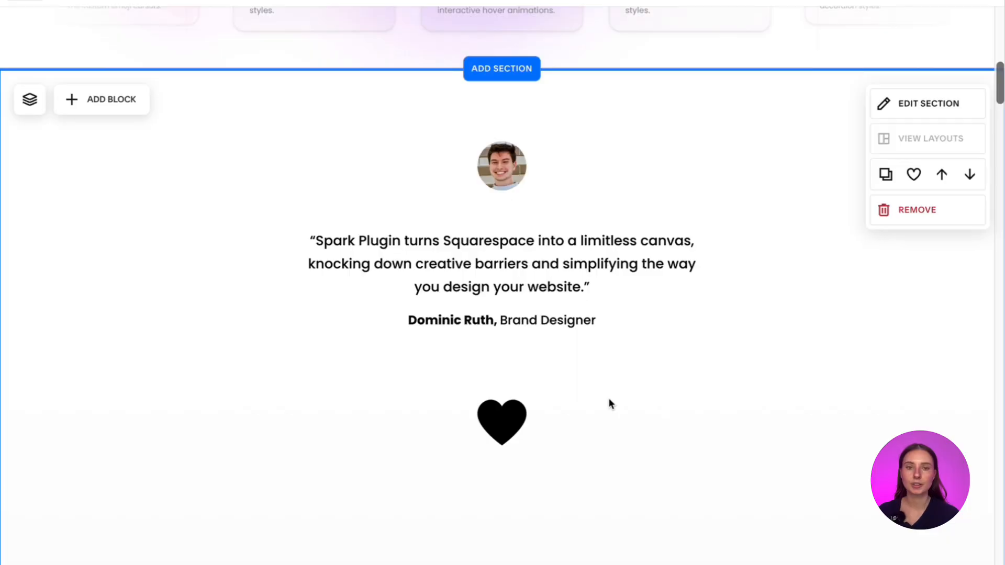
click(507, 410)
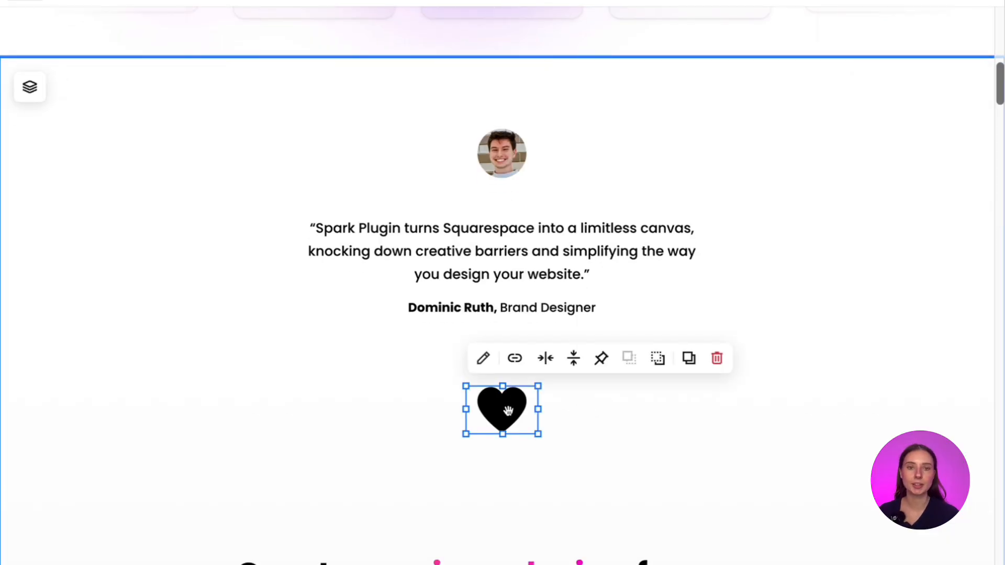
click(733, 289)
- Try the Pulse and Fade loop animations on the single heart image in Spark Plugin, and apply Hover
scroll(738, 288, down, 1)
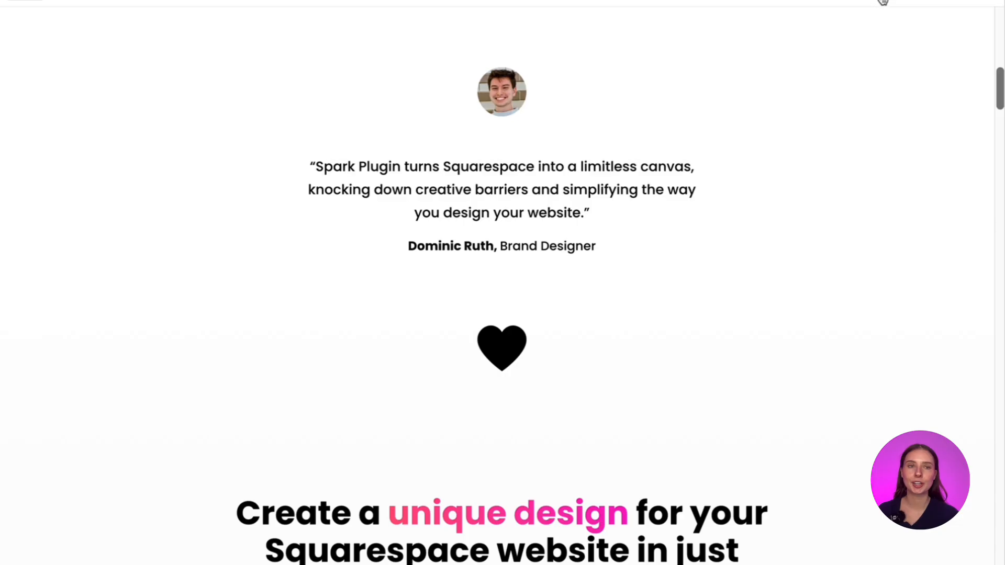
click(883, 1)
click(505, 345)
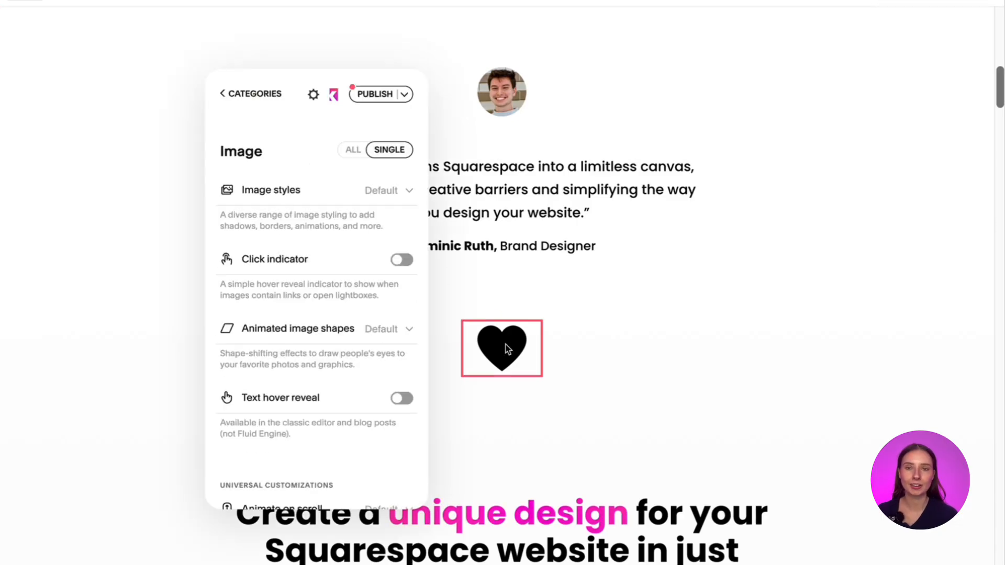
mouse_move(334, 329)
scroll(334, 329, down, 5)
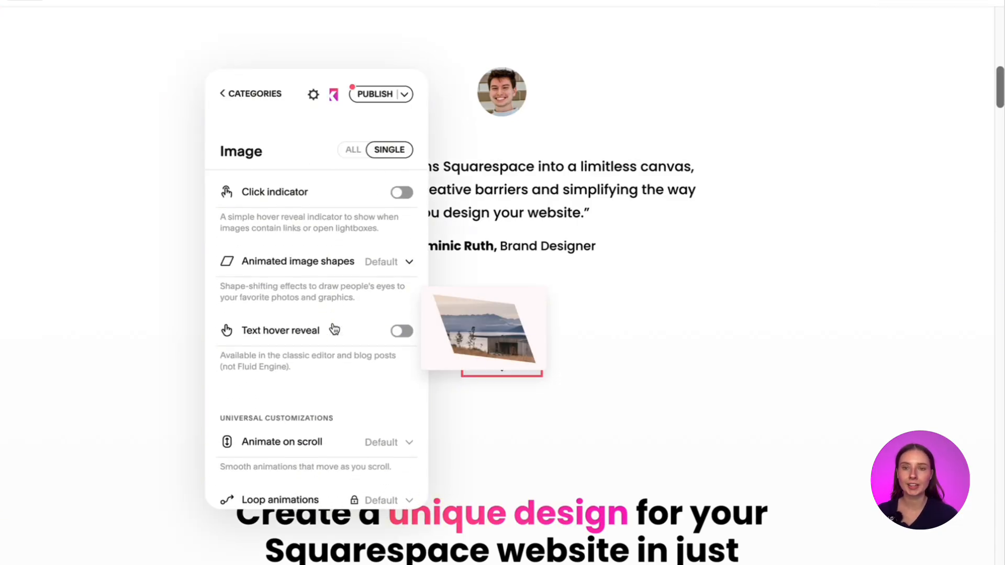
click(334, 343)
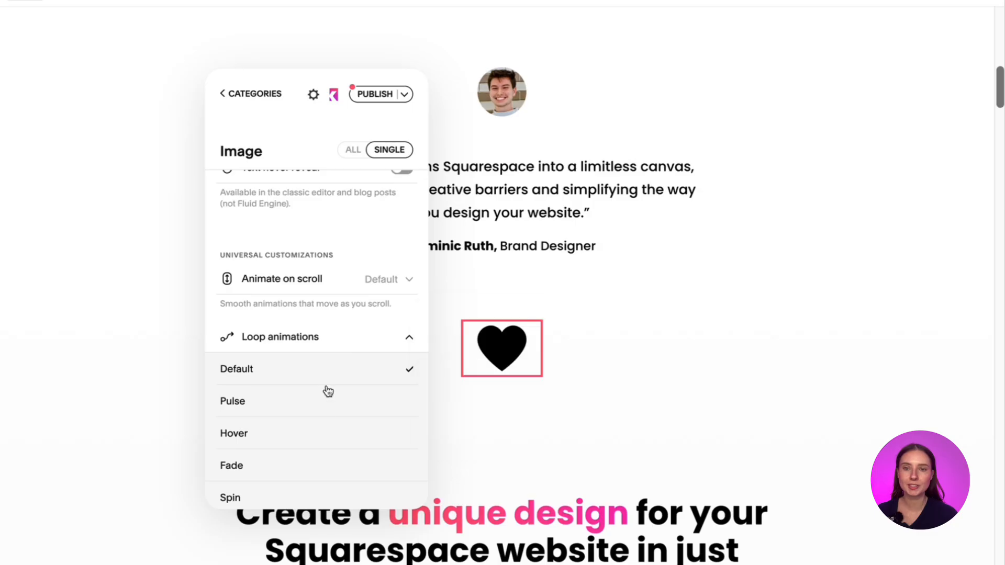
click(326, 402)
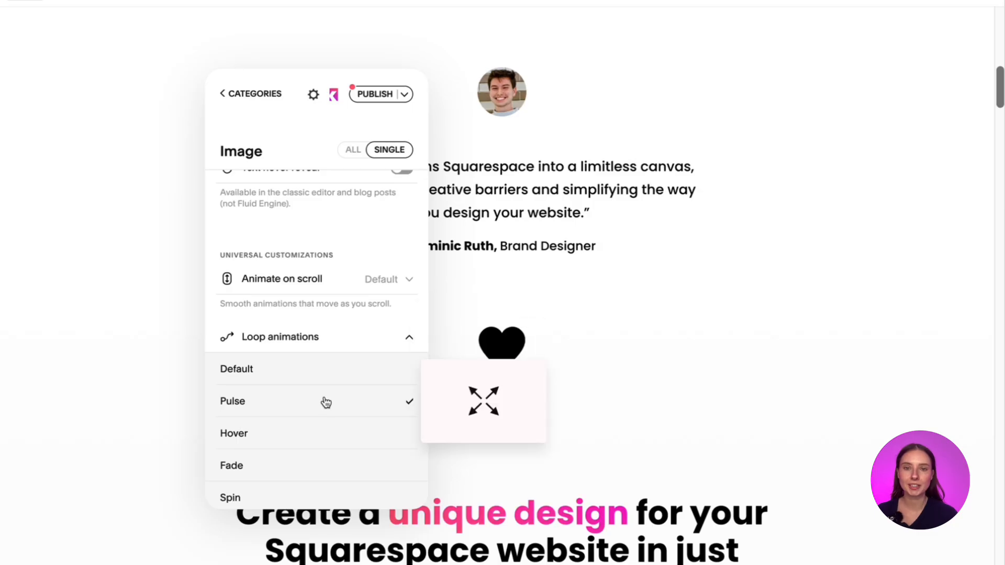
click(325, 437)
click(324, 465)
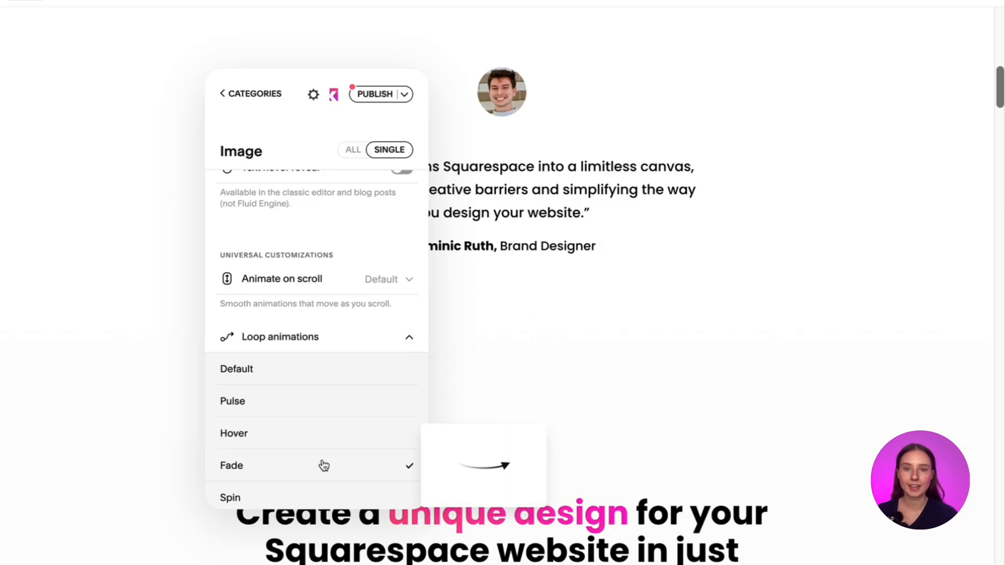
click(312, 434)
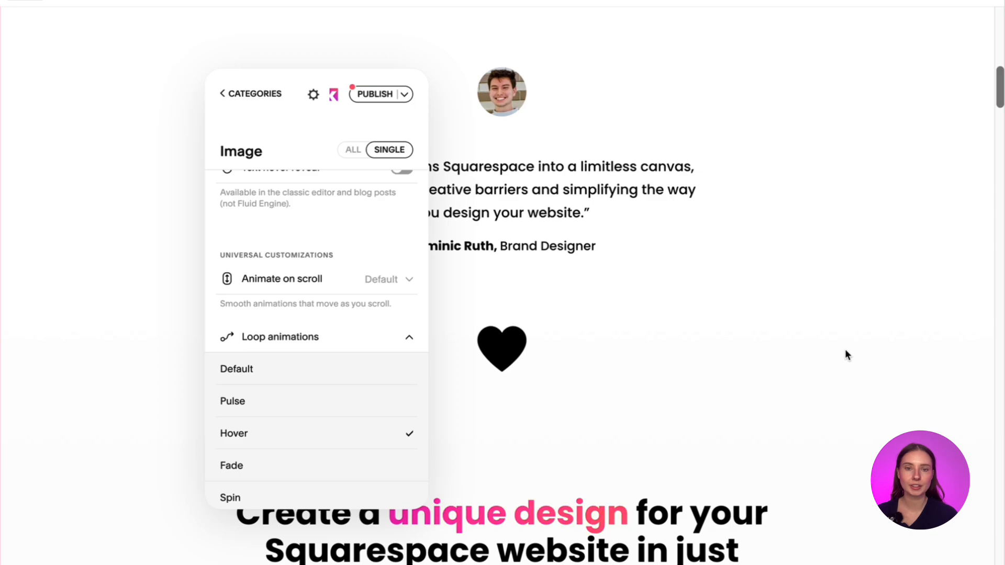
click(845, 350)
click(885, 3)
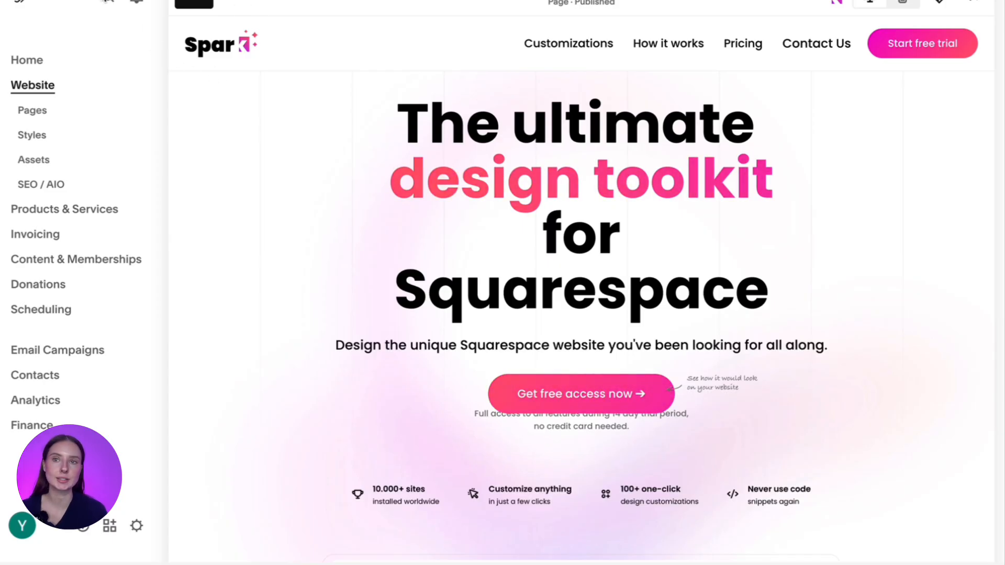
- Search the site dashboard for "favi" and open the Favicon settings
click(114, 3)
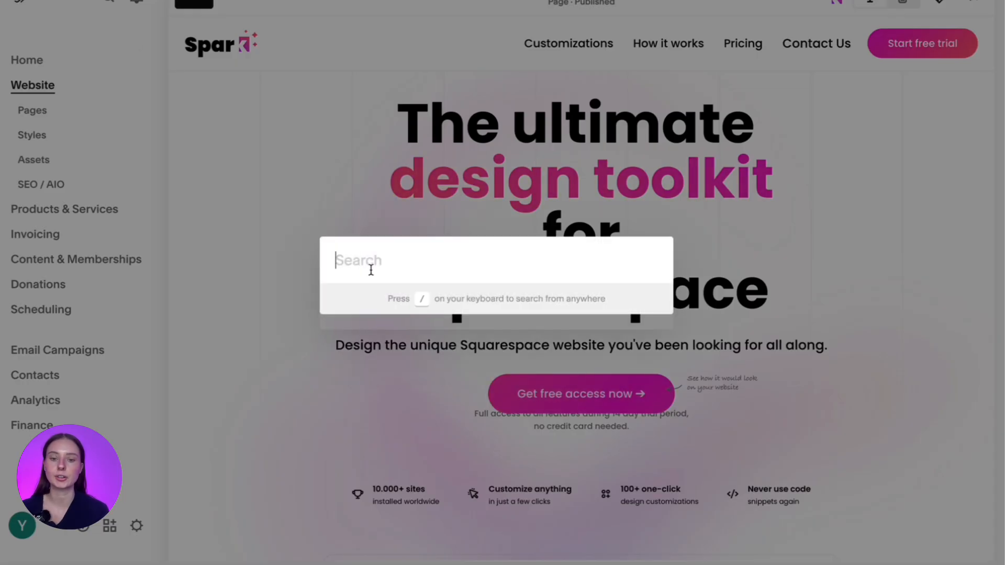
text(favi)
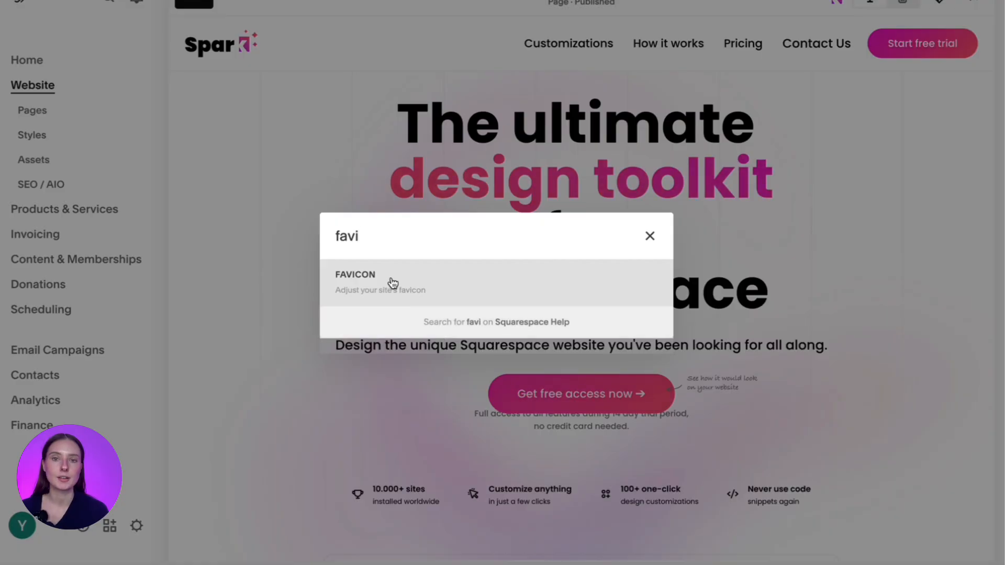
click(393, 284)
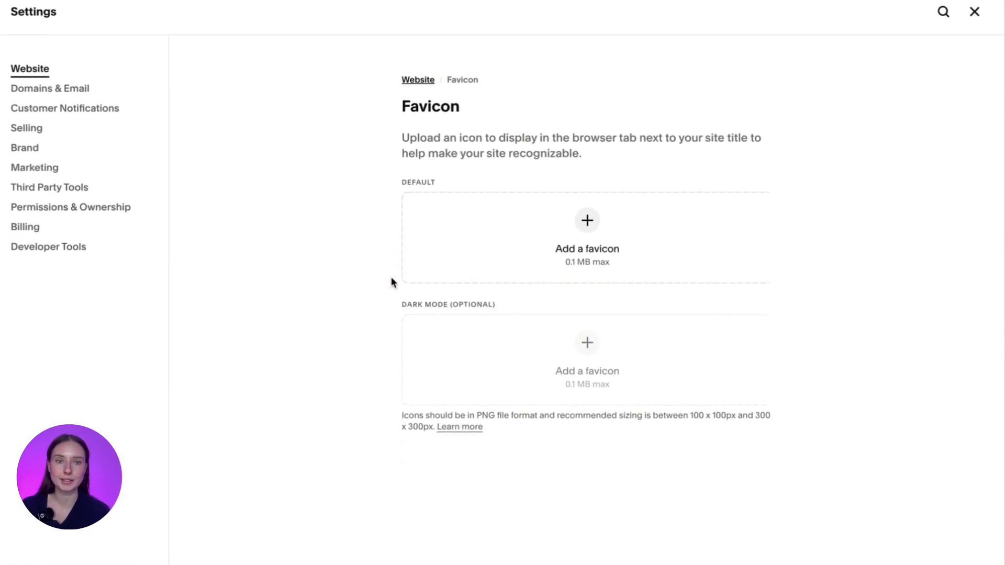
- Set favicon.png from the asset library as the default favicon and save the settings
click(589, 224)
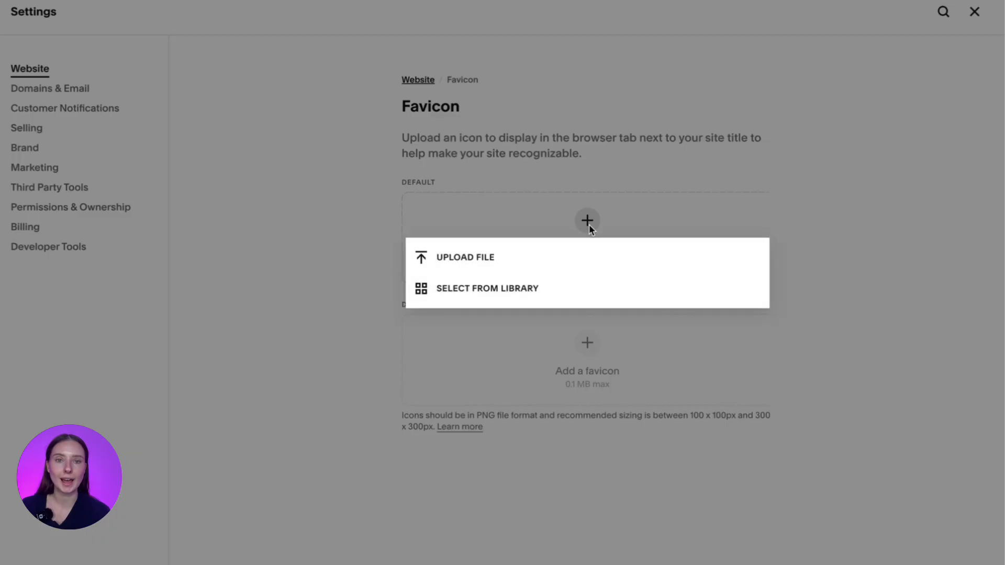
click(523, 292)
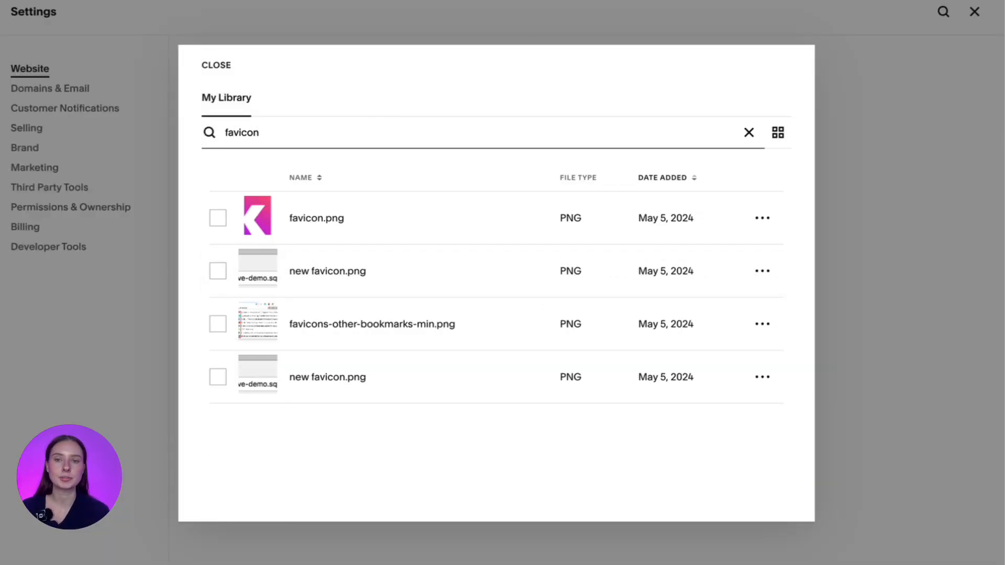
click(215, 218)
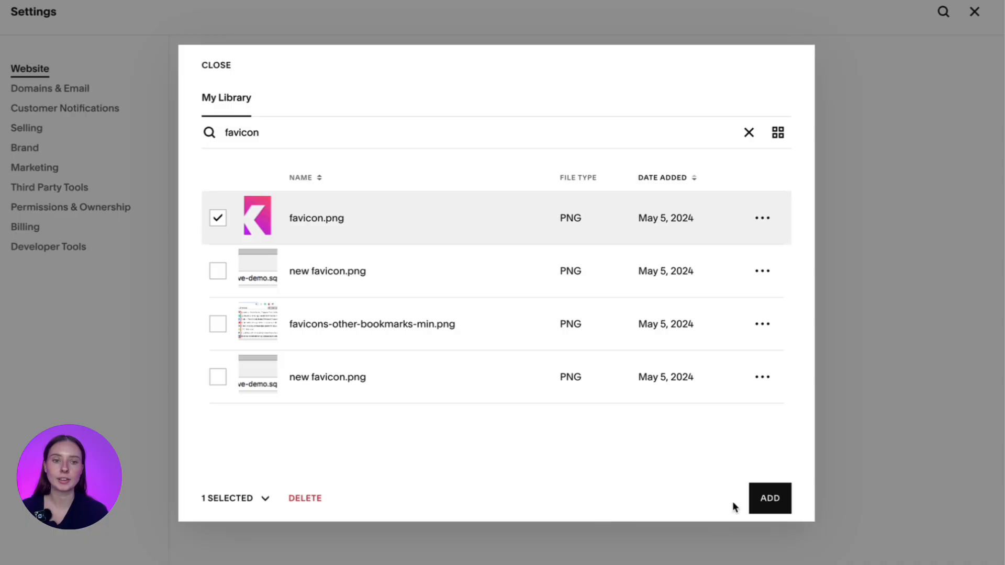
click(760, 499)
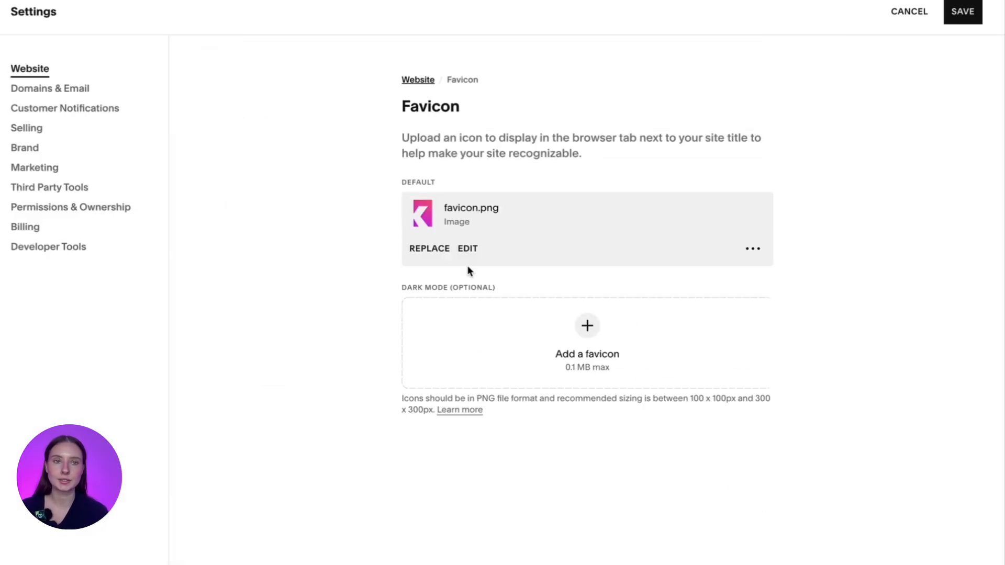
click(970, 20)
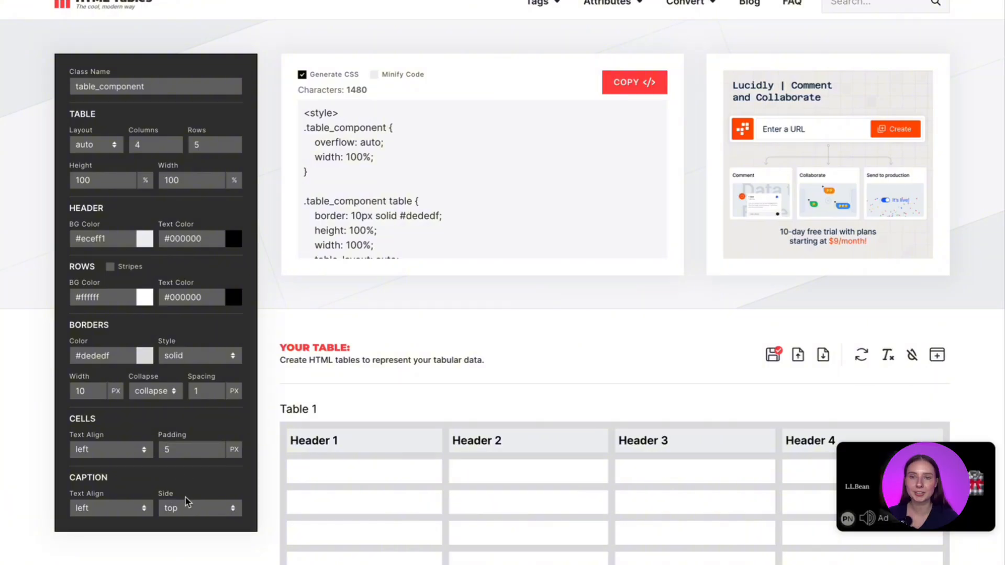
- Review the table preview and styling options in the HTML Tables generator, copy the generated code, and clear the first cell
scroll(190, 498, down, 1)
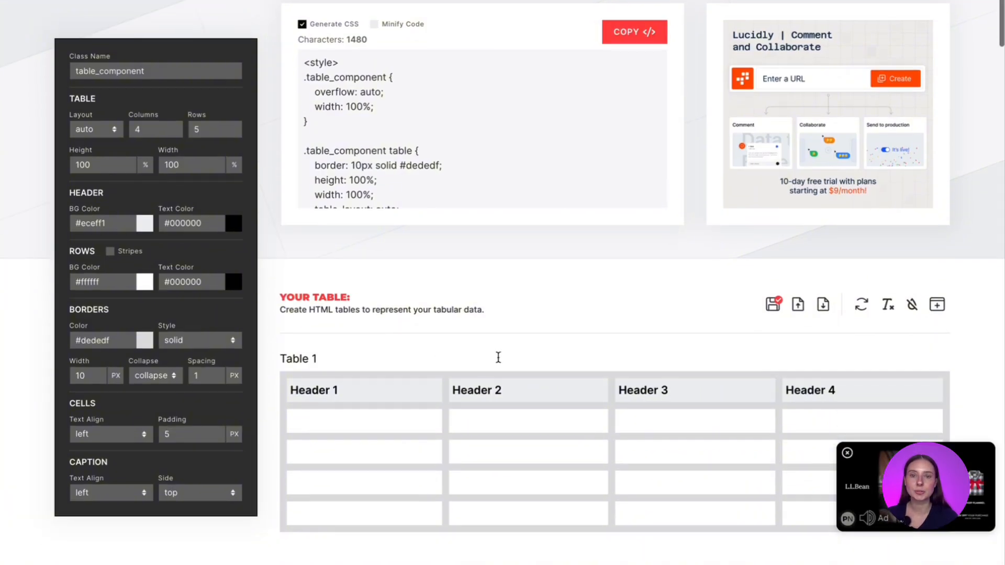
scroll(498, 355, down, 3)
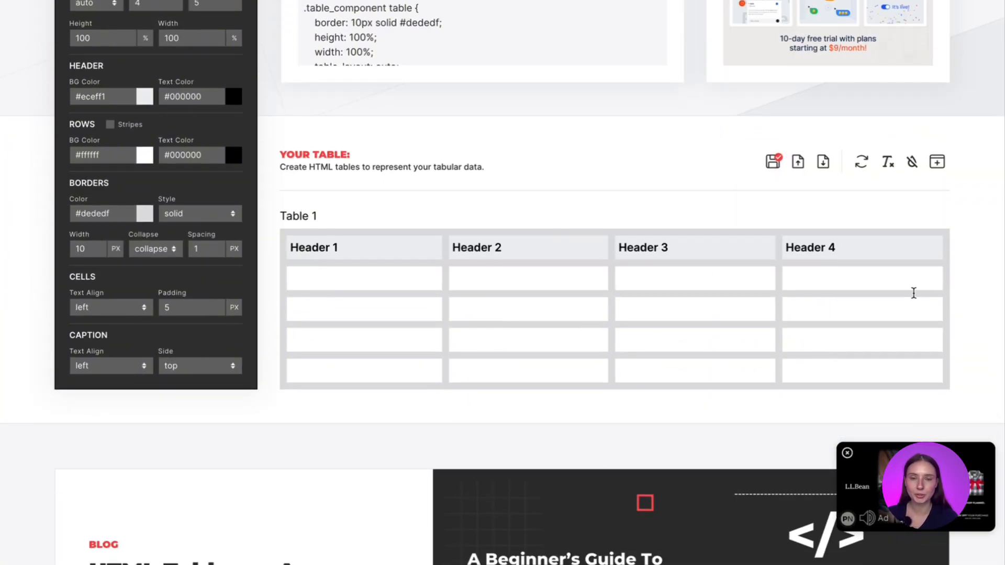
scroll(913, 293, up, 4)
click(648, 97)
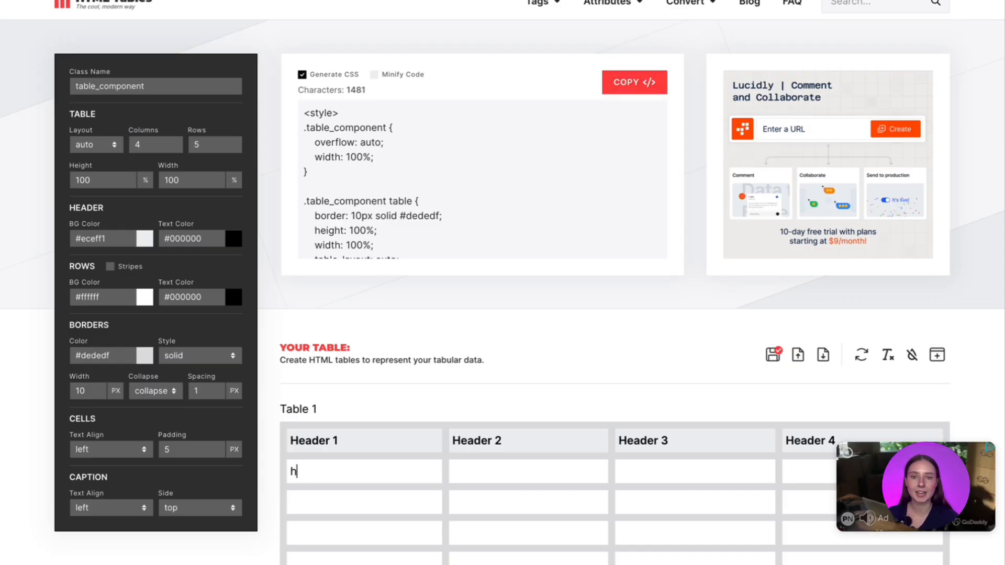
key(BackSpace)
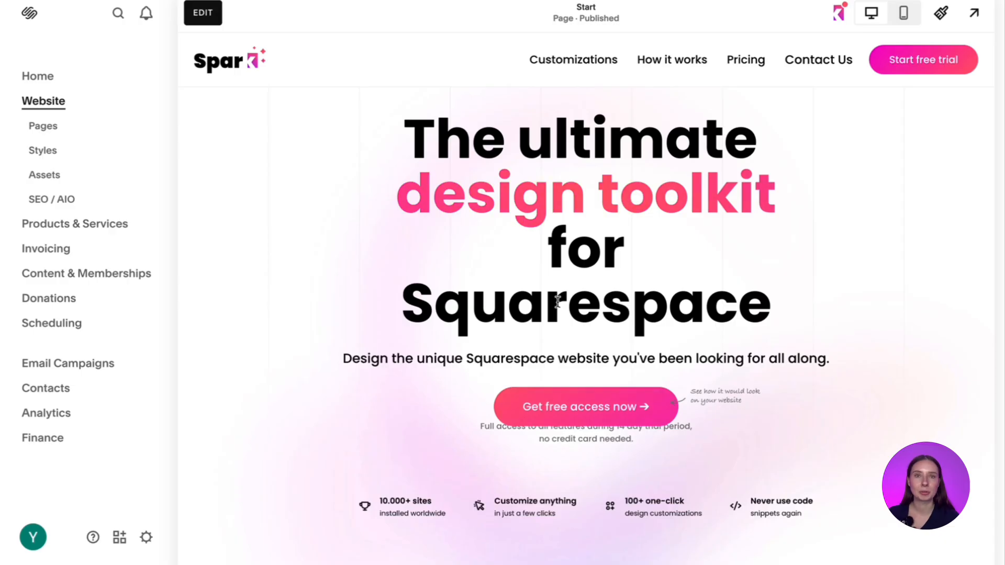
- Return to Squarespace, start editing the Start page, and add a blank section above the "Customize" section
click(203, 12)
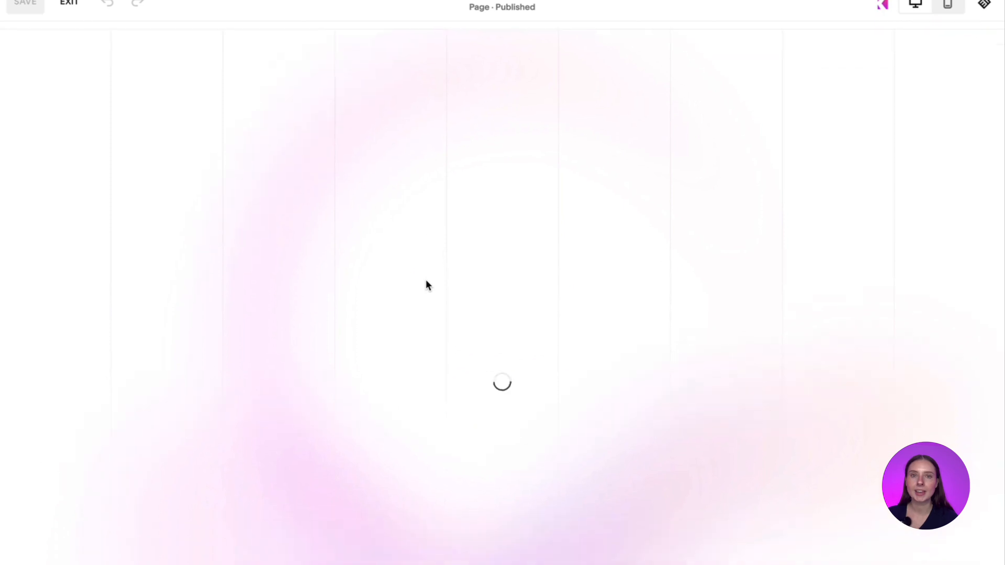
scroll(425, 280, down, 20)
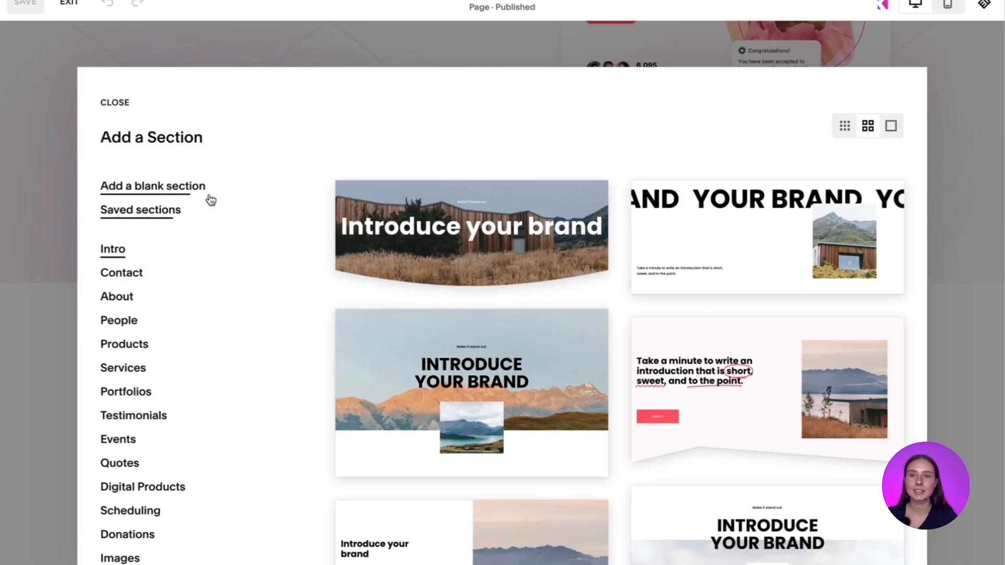
click(184, 187)
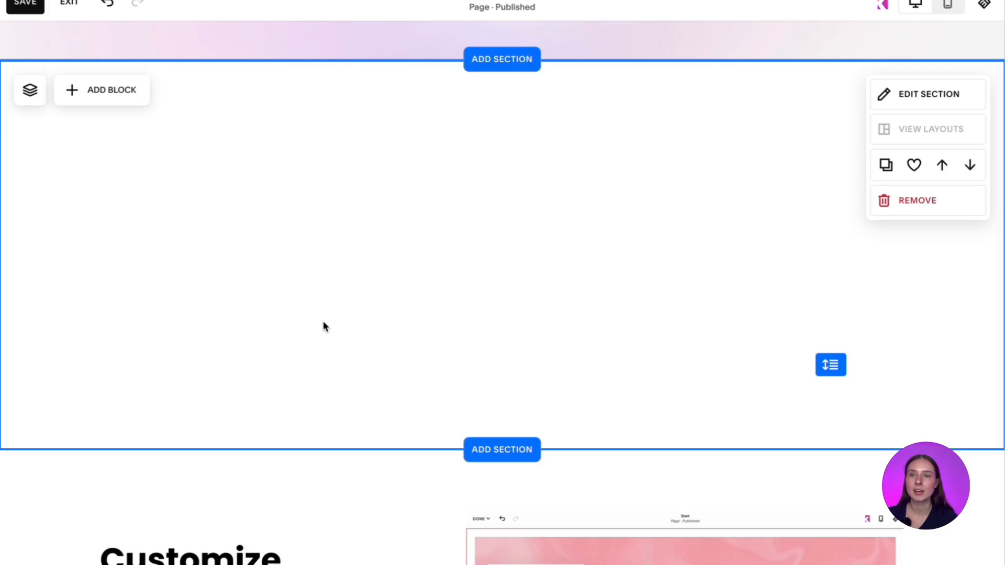
- Add a Code block to the blank section and replace its placeholder HTML with the copied table code
click(120, 89)
scroll(127, 295, down, 3)
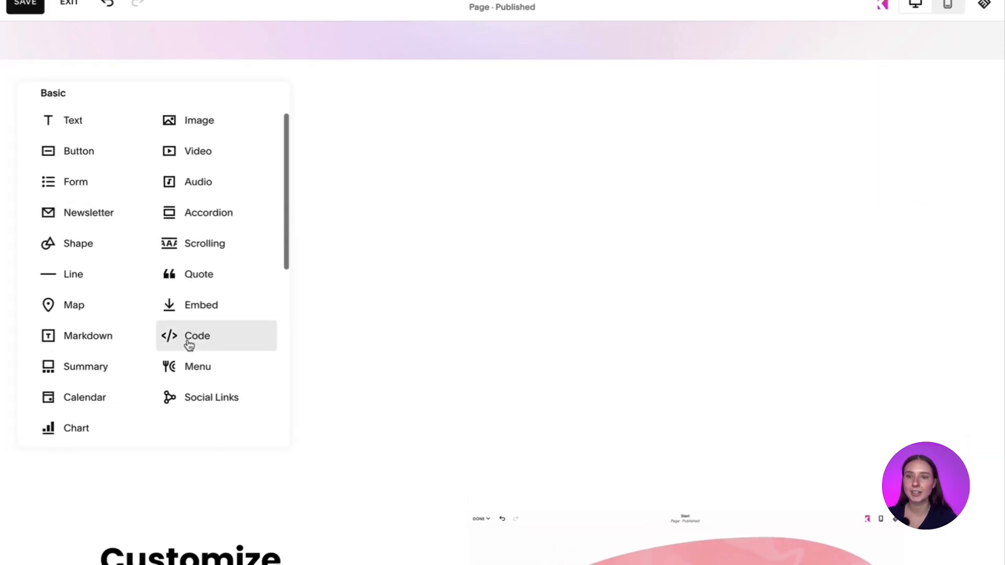
click(190, 342)
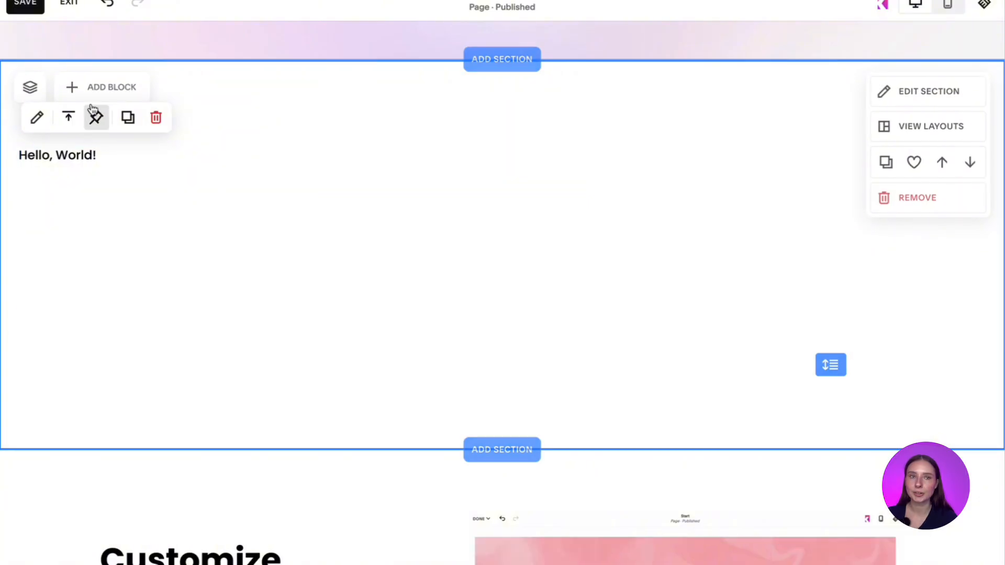
click(36, 117)
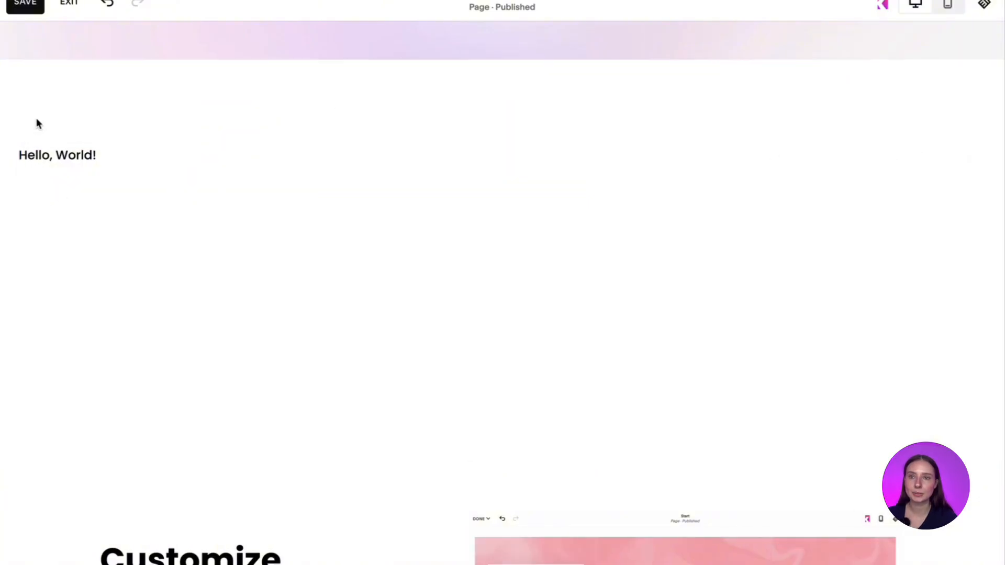
click(353, 265)
key(ctrl+a)
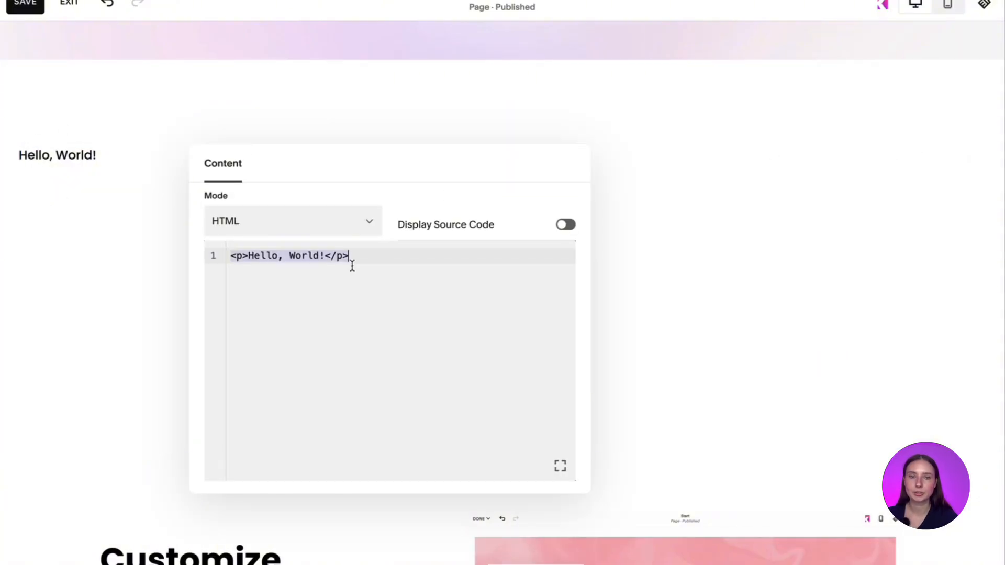
key(BackSpace)
key(ctrl+v)
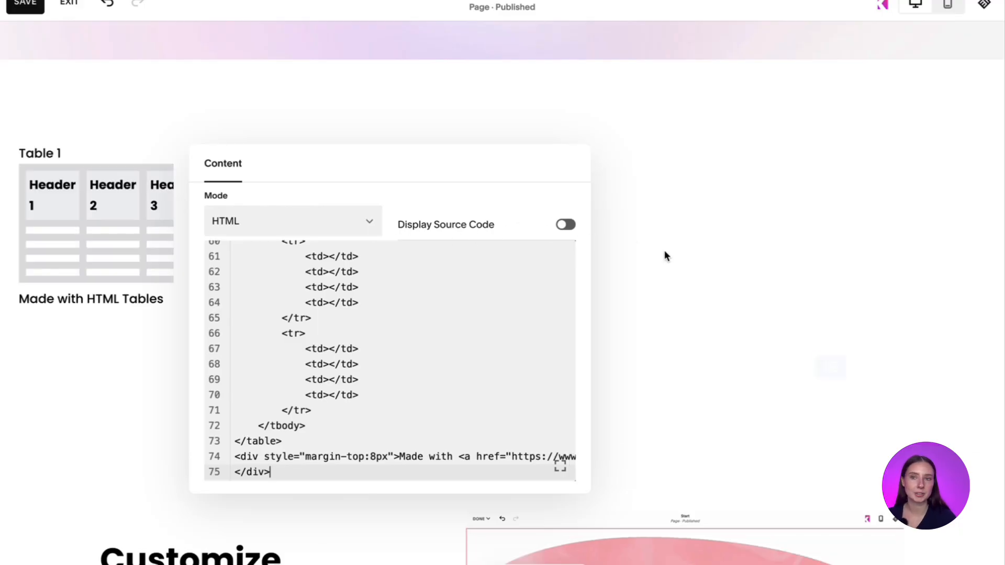
click(677, 253)
- Widen the table's code block until all four columns show, move it towards the section's centre, and reduce its height
drag(172, 214, 597, 212)
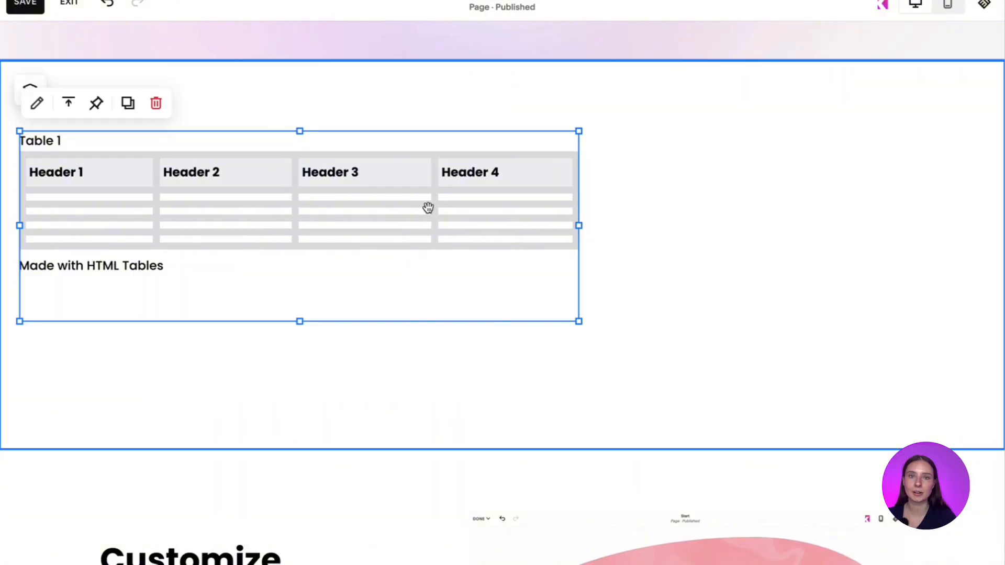
drag(426, 206, 597, 222)
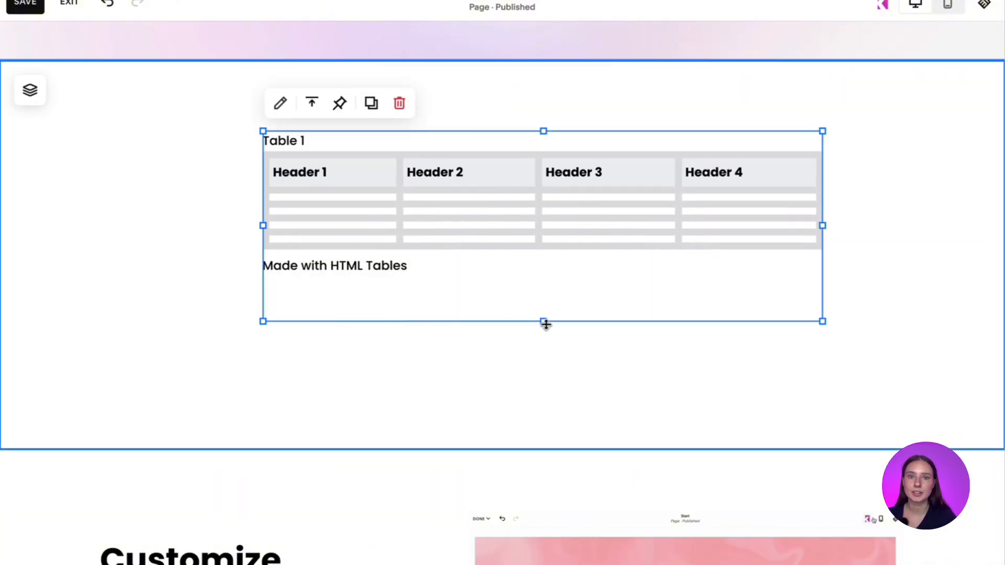
drag(545, 324, 542, 288)
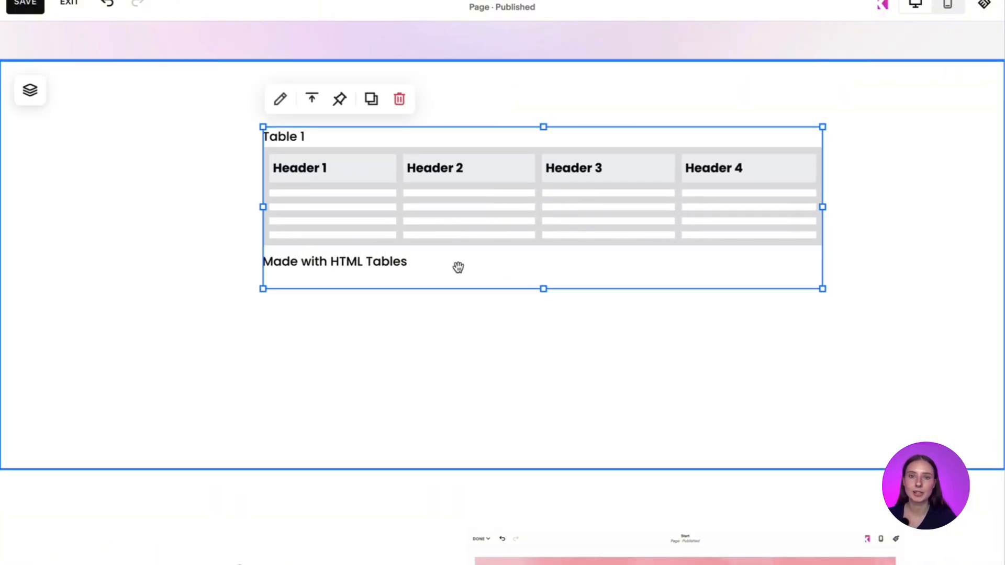
- Delete the "Made with HTML Tables" credit div from the table code and centre the block horizontally in its section
click(279, 101)
scroll(802, 350, down, 15)
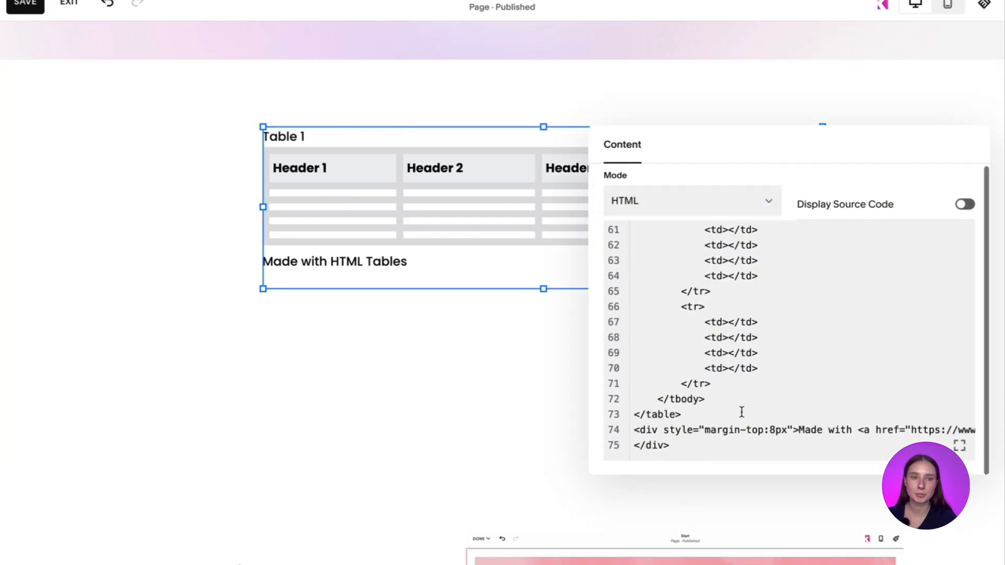
scroll(740, 411, right, 2)
scroll(709, 415, left, 2)
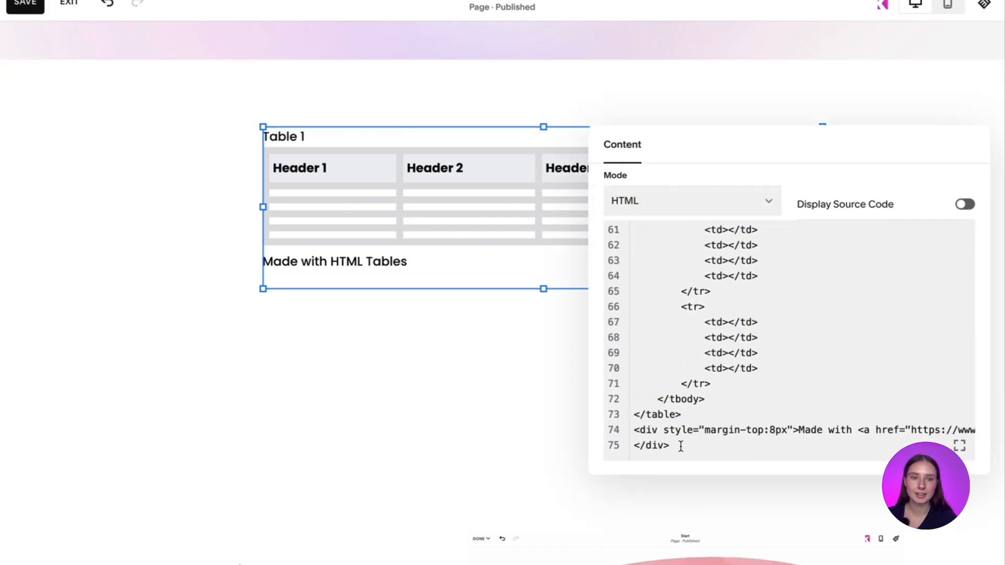
drag(680, 445, 626, 431)
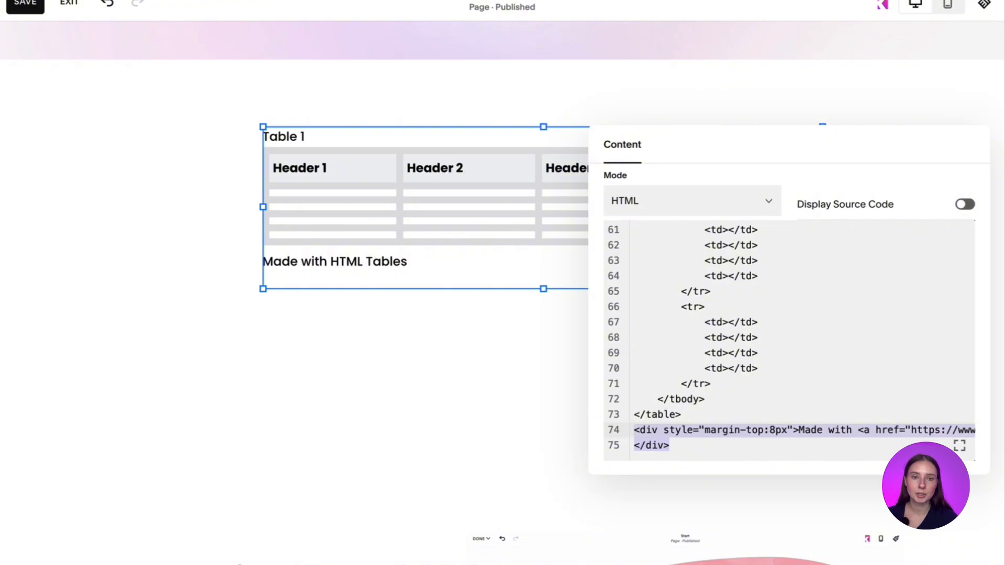
key(BackSpace)
click(534, 341)
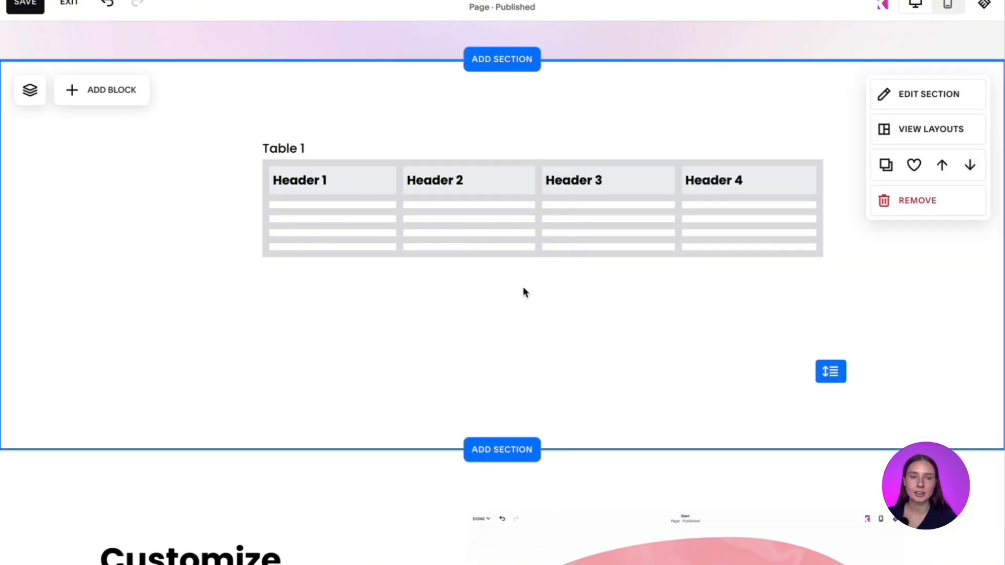
drag(532, 231, 506, 263)
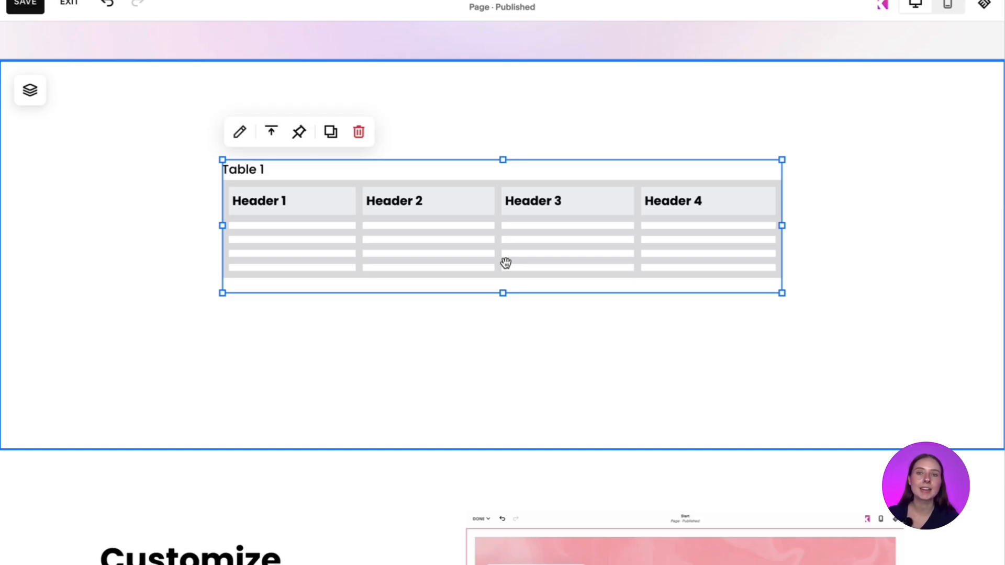
- Open the table's code block in Spark Plugin, preview the Pulse loop animation, and set its loop animation to Hover
click(883, 5)
click(626, 227)
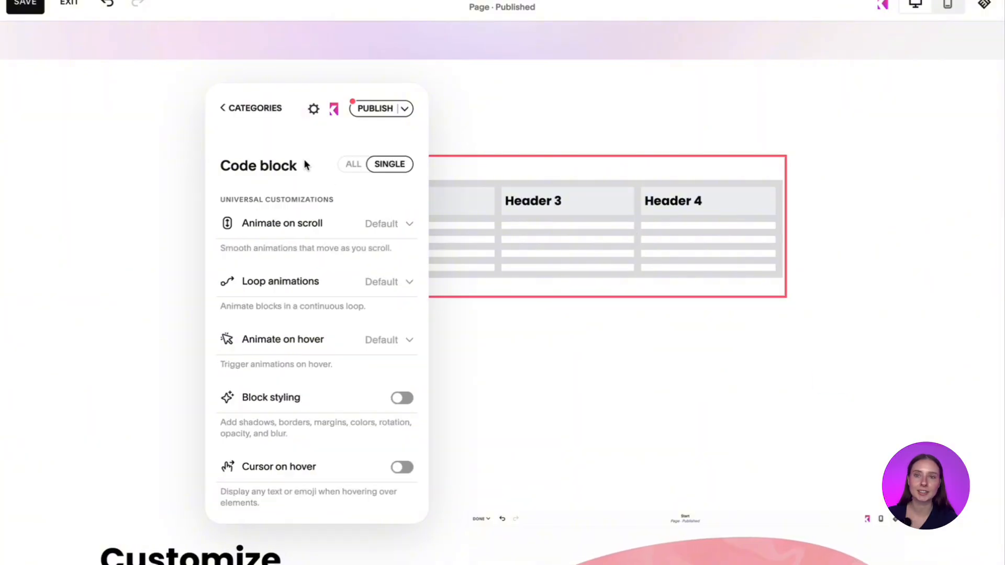
drag(306, 166, 114, 170)
click(112, 238)
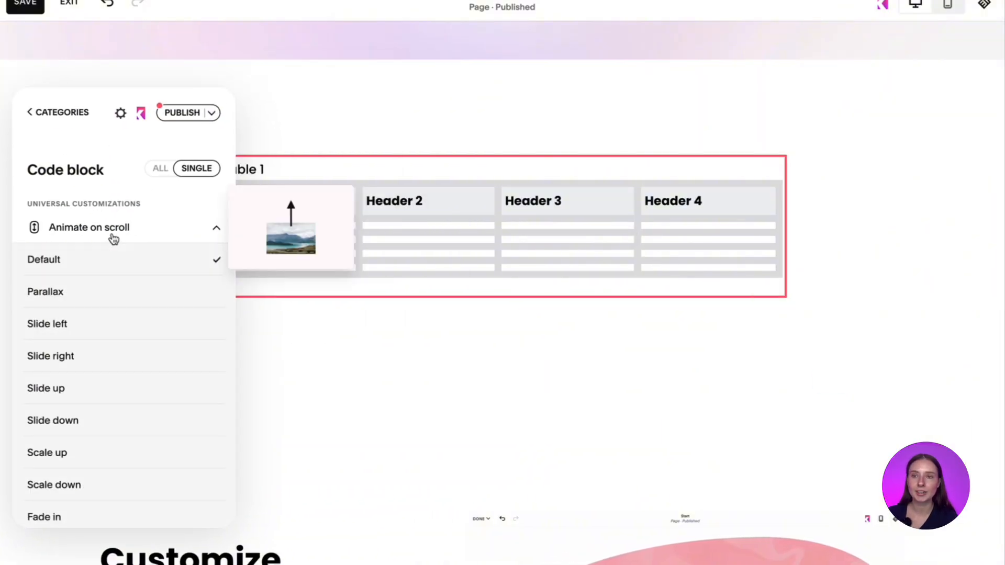
click(113, 230)
click(115, 286)
click(115, 351)
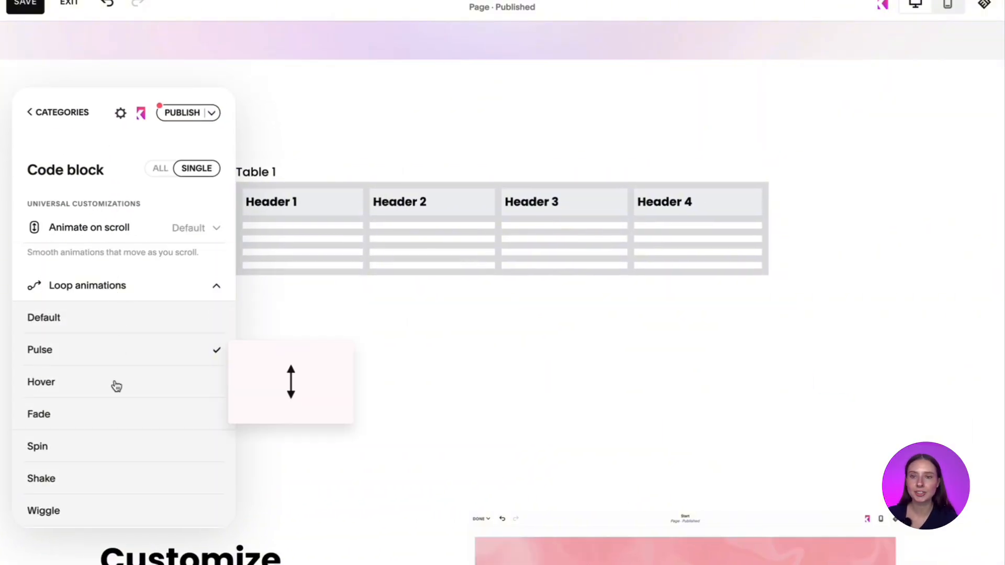
click(115, 385)
click(112, 288)
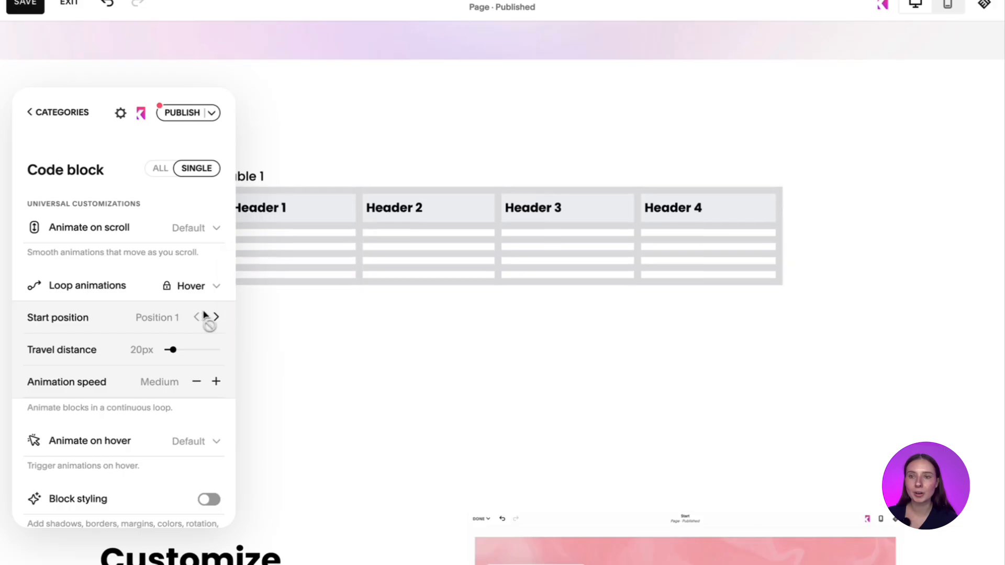
- Set the table block's animate-on-hover effect to Fade with 60% opacity
scroll(101, 291, down, 4)
click(104, 285)
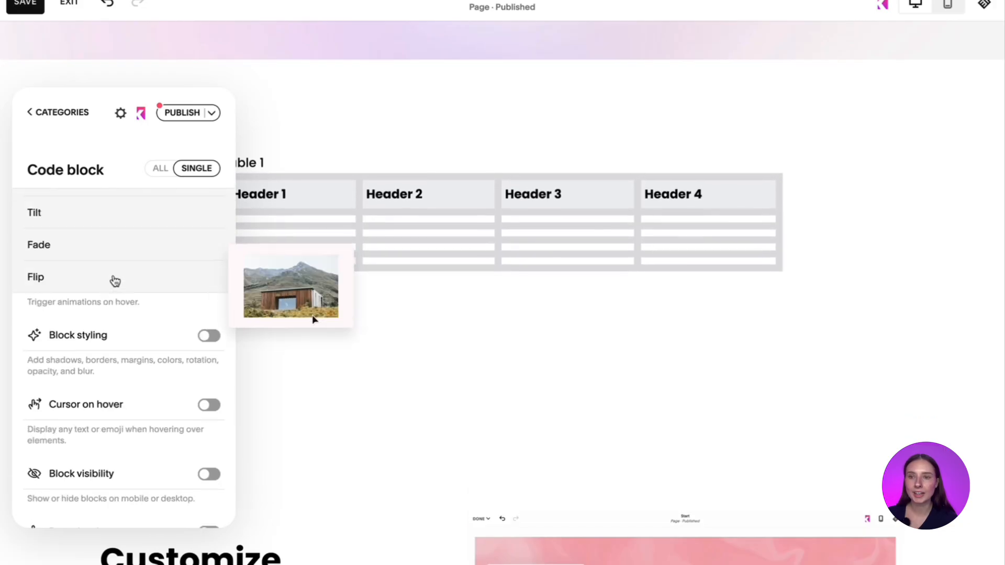
click(116, 281)
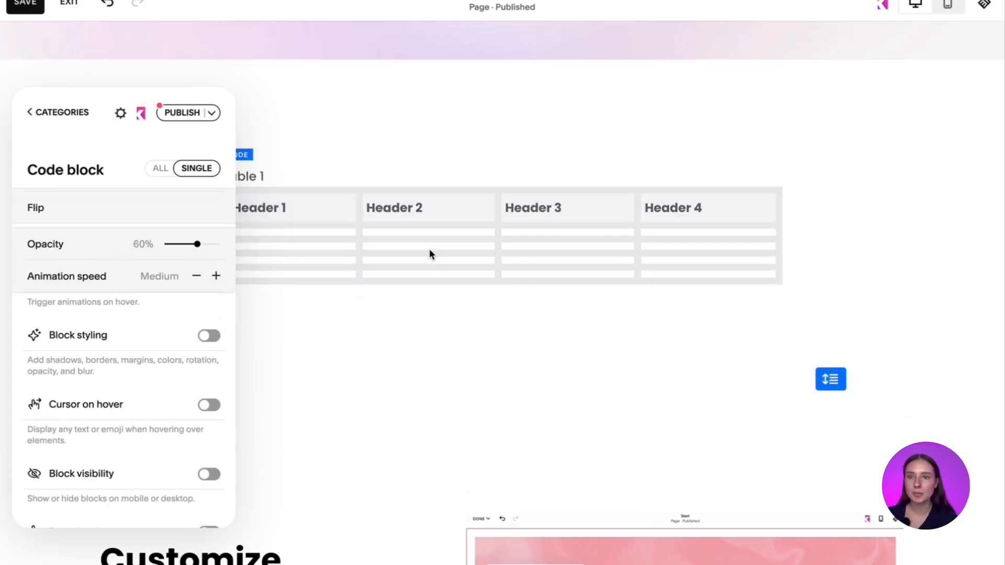
scroll(84, 341, down, 3)
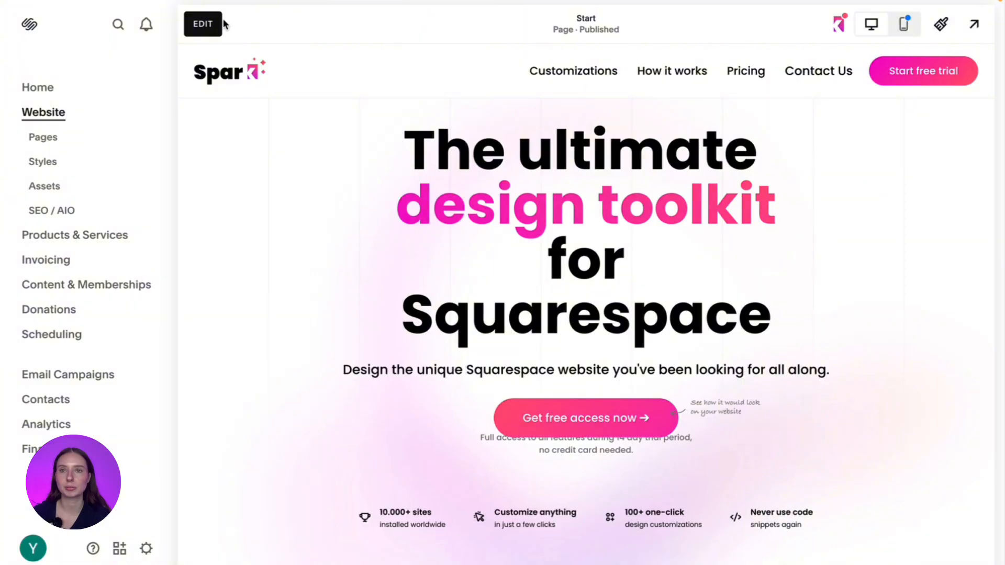
- Start editing the Start page and place a Video block to the right of the "Simple and easy design." heading
click(204, 24)
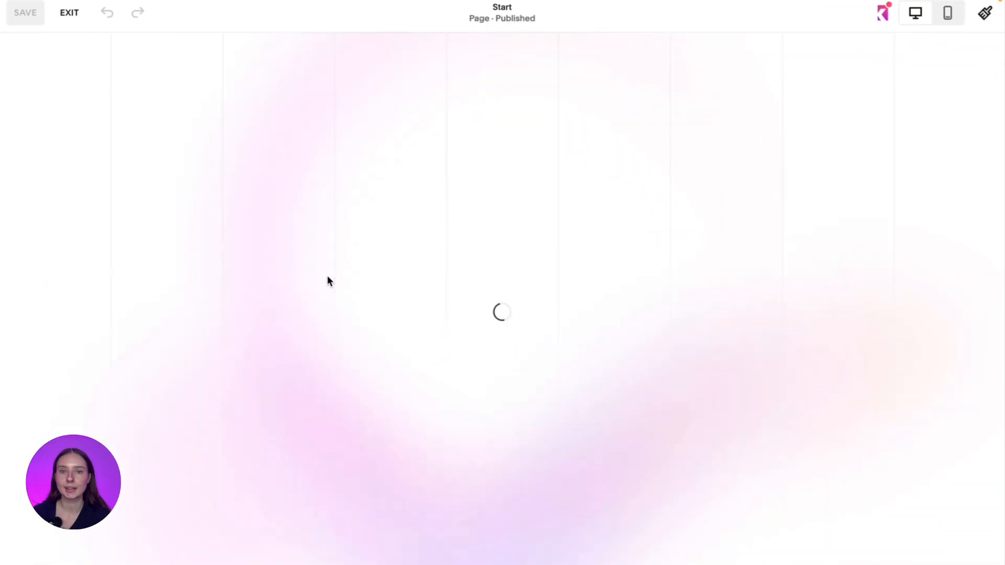
scroll(328, 278, down, 10)
scroll(341, 199, down, 5)
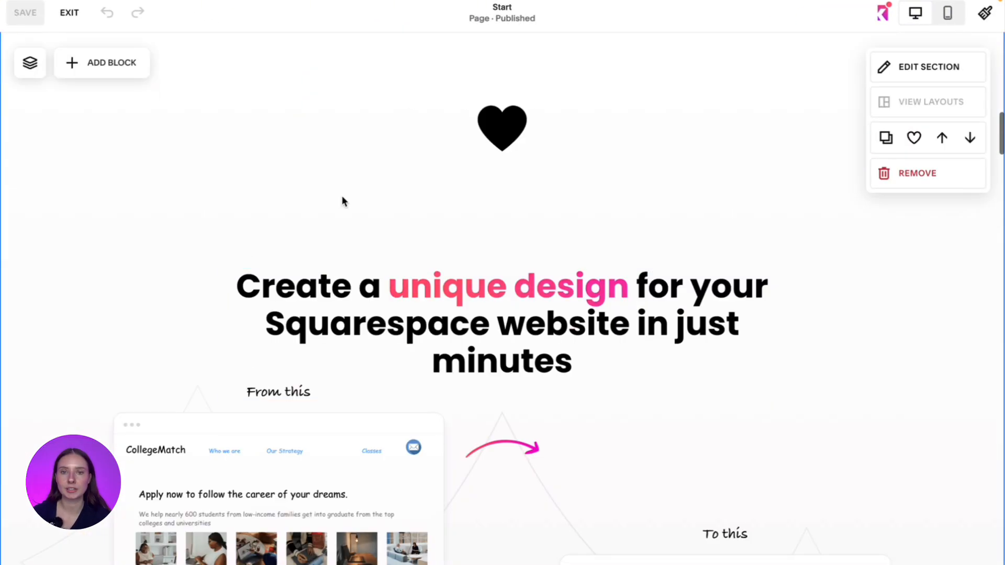
scroll(341, 199, up, 5)
scroll(342, 199, down, 3)
scroll(343, 202, down, 15)
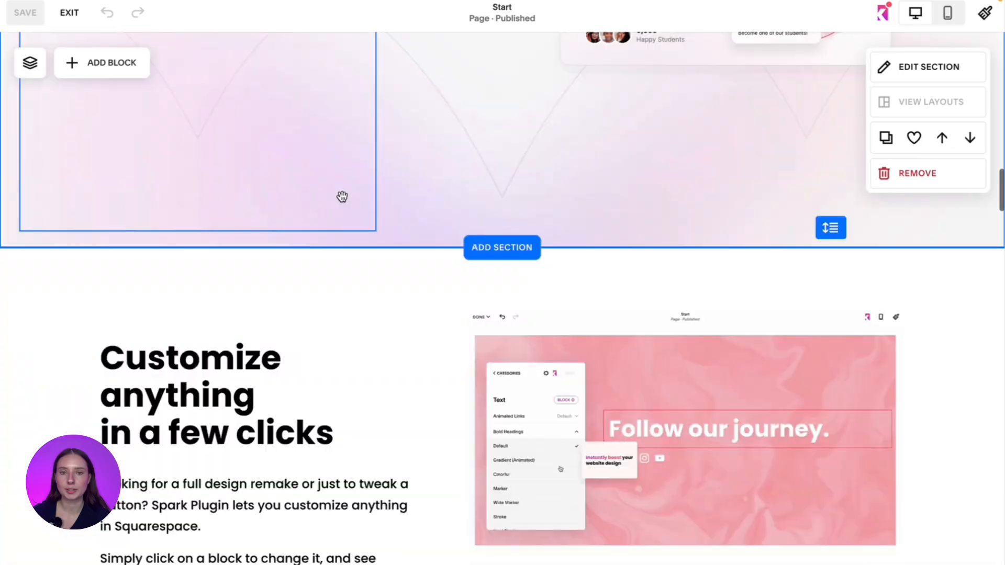
scroll(342, 198, up, 15)
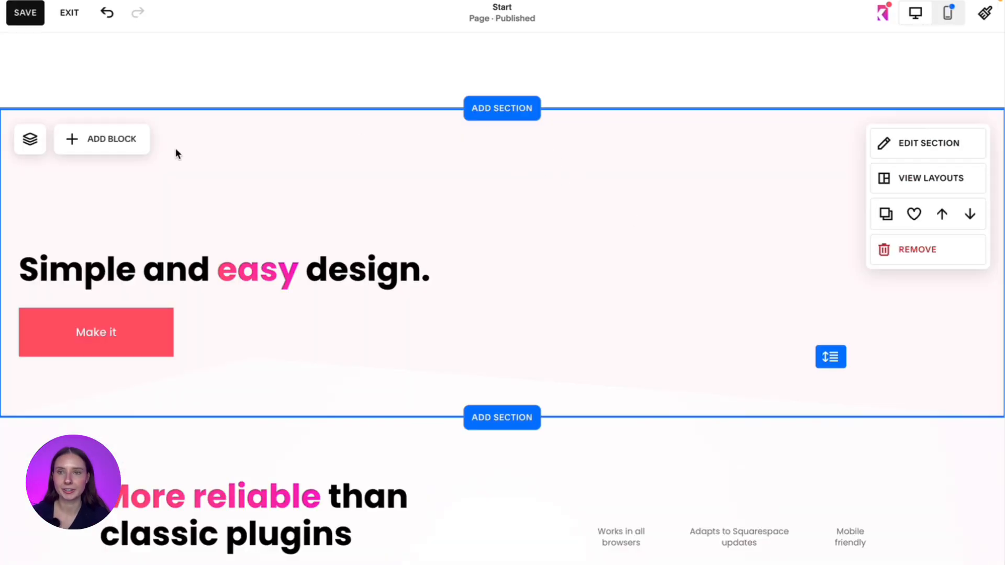
click(131, 149)
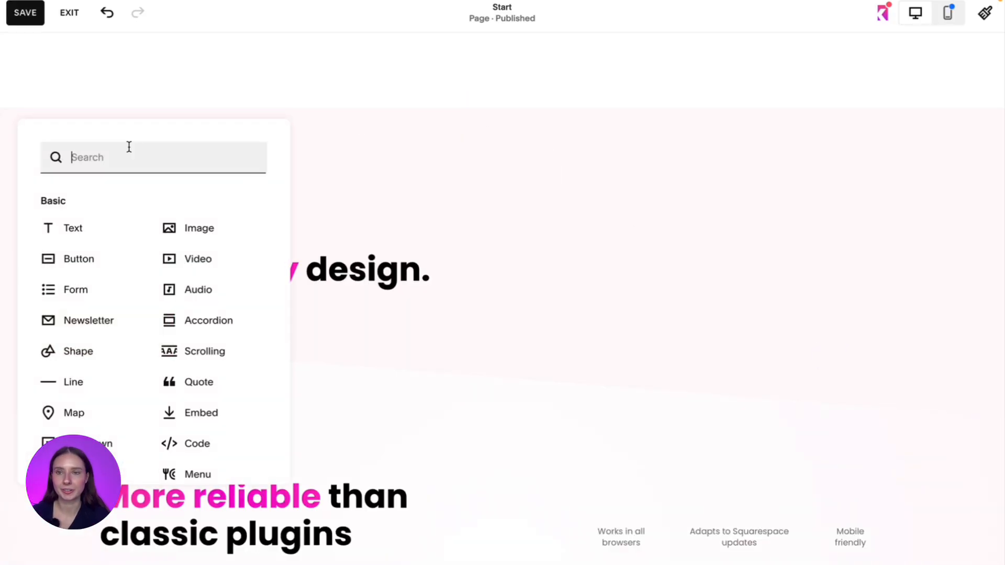
click(202, 271)
drag(340, 348, 747, 293)
- Fill the video block with the first "Block Selector short 3.mp4" from the video library
click(605, 167)
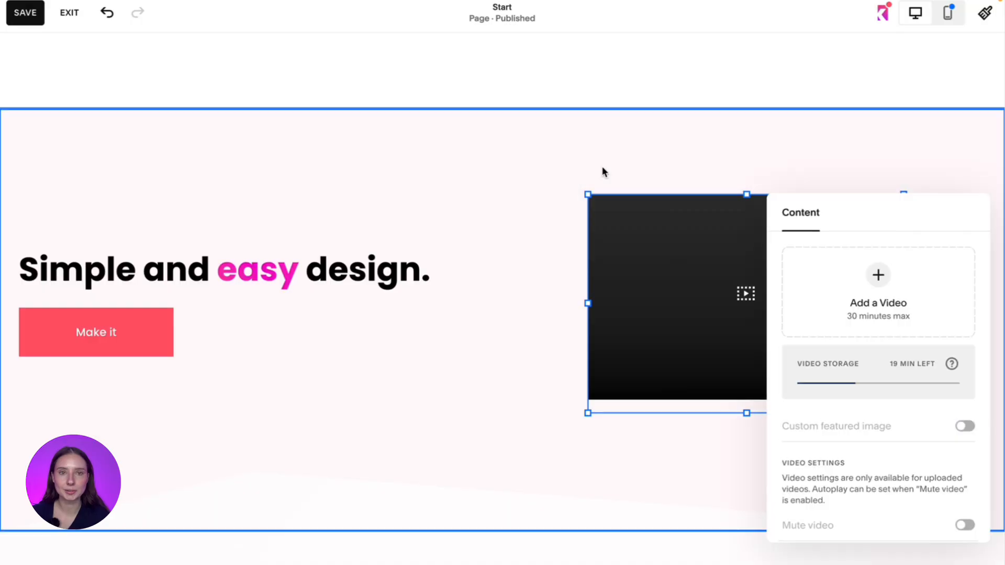
click(878, 280)
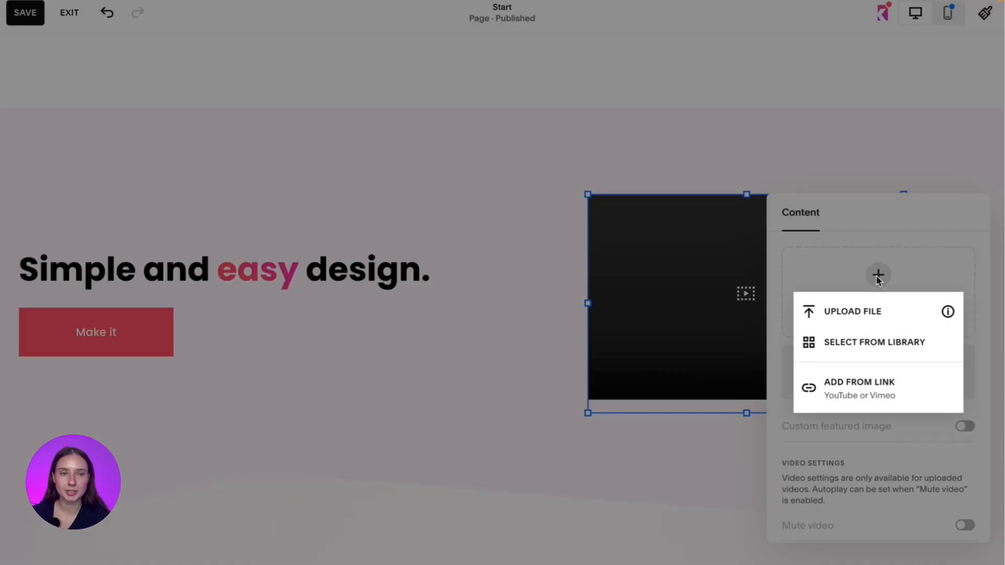
click(871, 342)
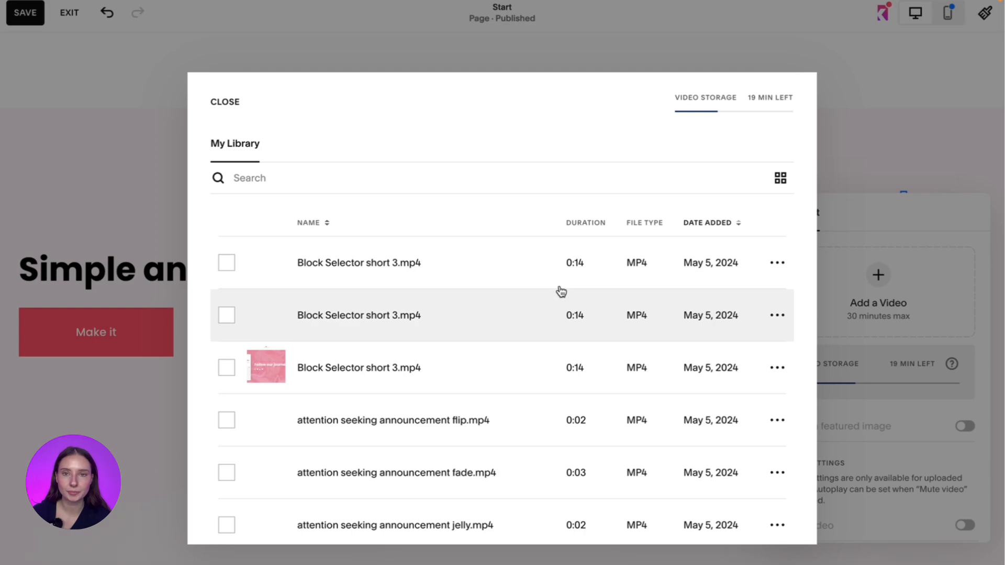
click(382, 270)
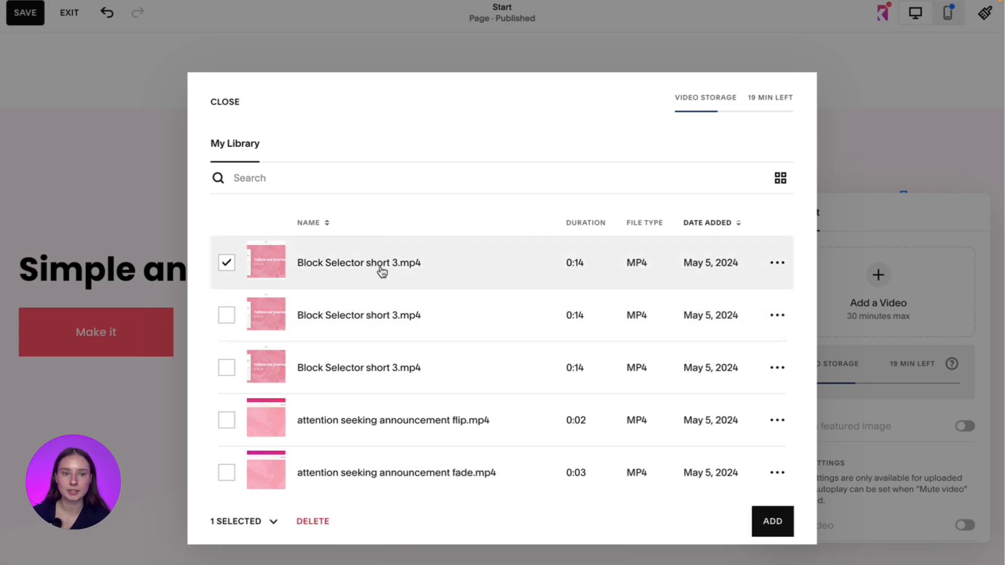
click(768, 531)
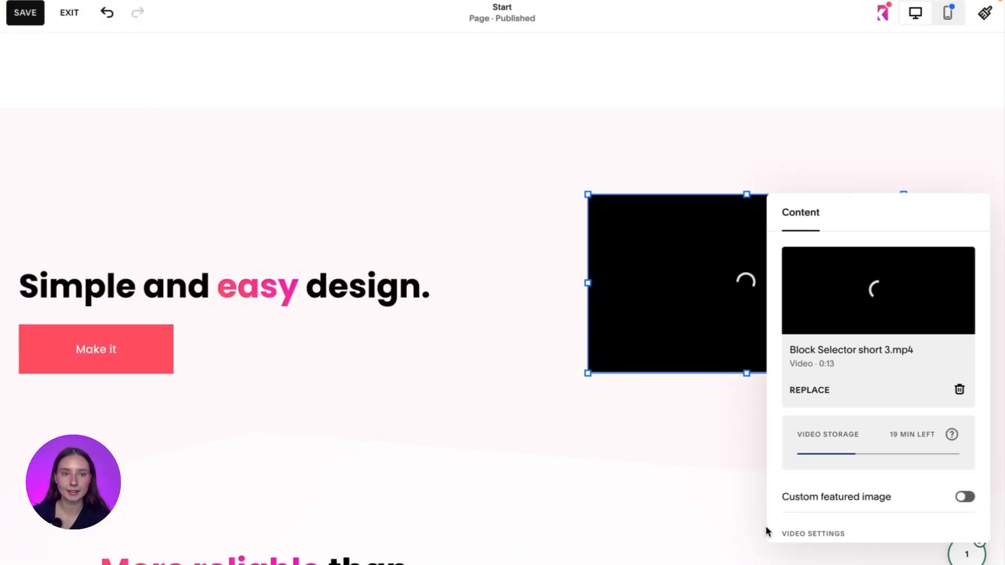
click(576, 435)
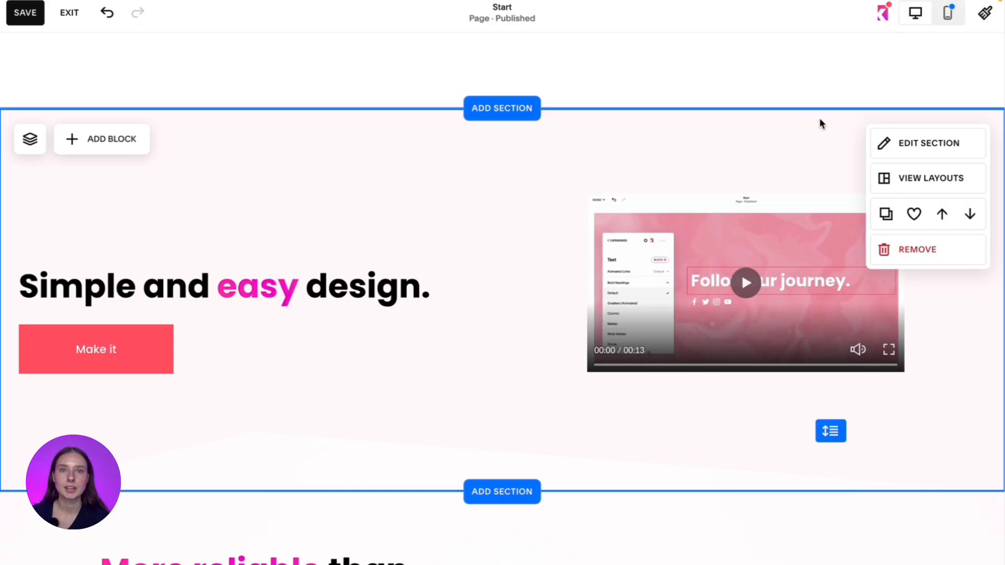
- Open the customizations of the video block beside the "Simple and easy design." heading in Spark Plugin
click(883, 19)
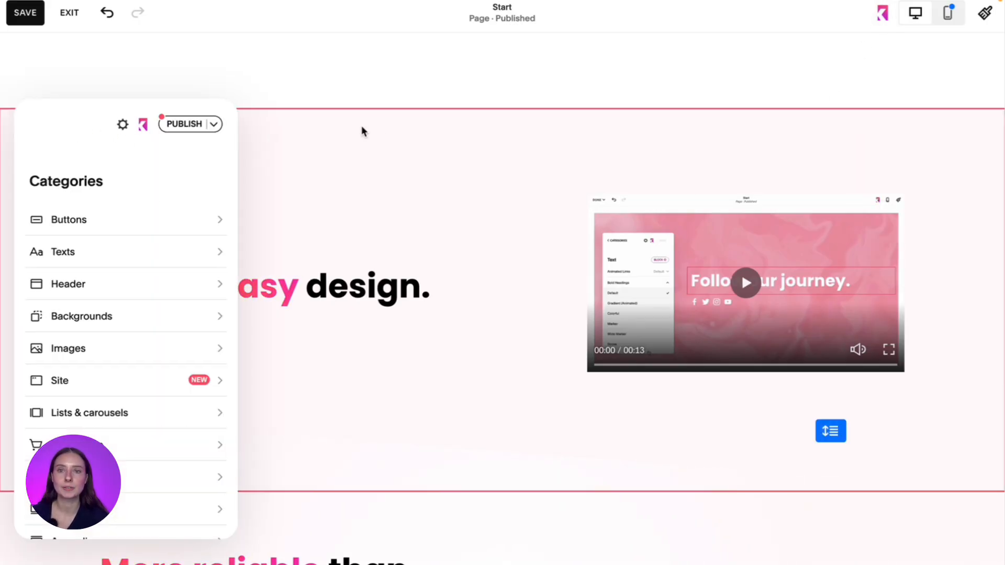
click(445, 140)
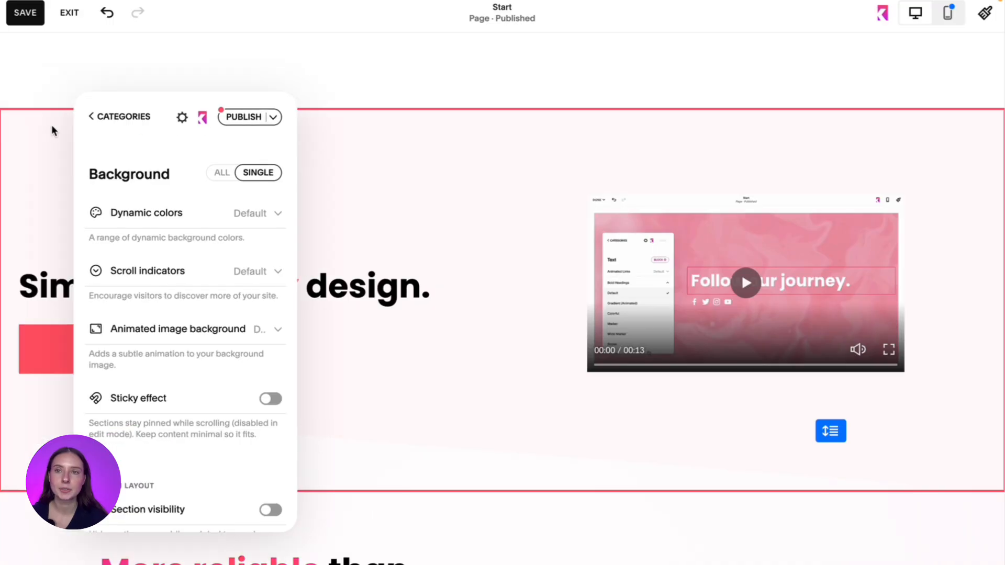
click(386, 117)
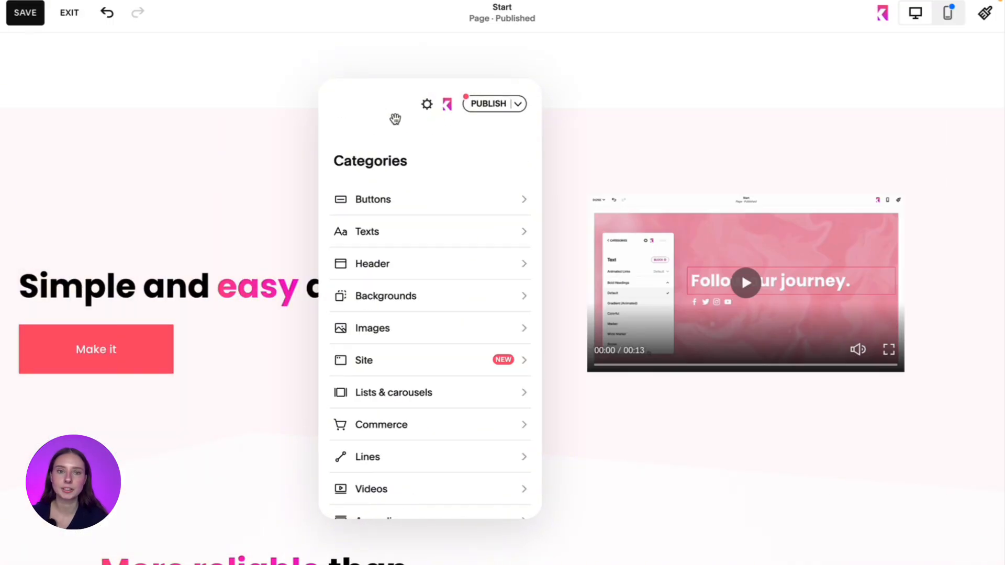
click(731, 261)
- Preview the Shadow, Border, Solid shadow and 3D video styles on the block, and restore the Default style
click(445, 198)
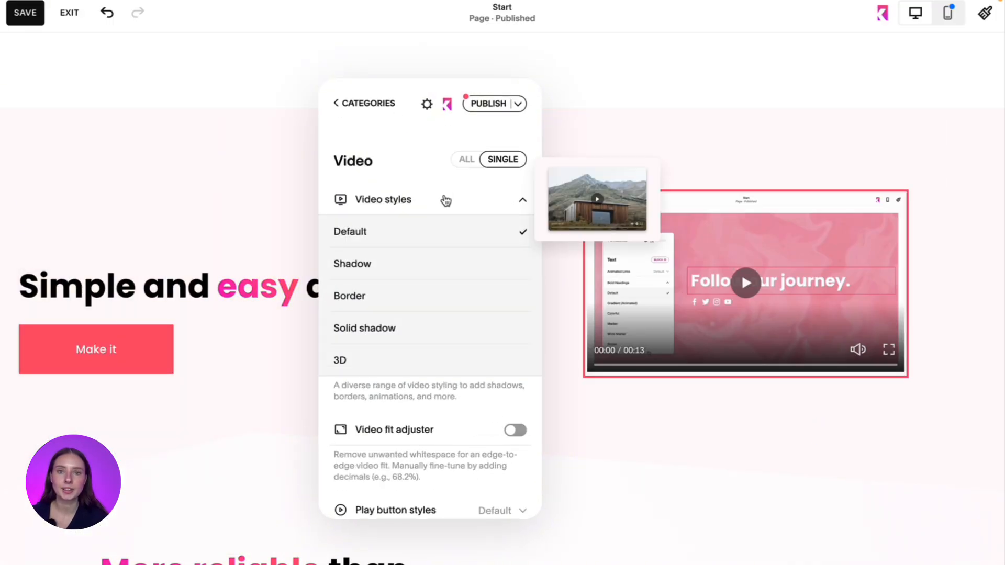
click(419, 270)
click(419, 294)
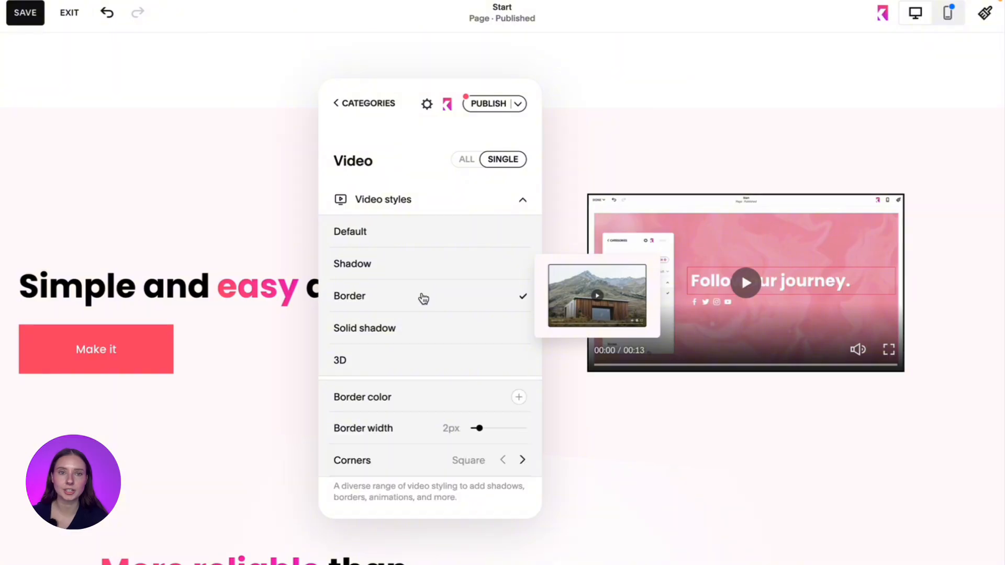
click(417, 318)
click(415, 357)
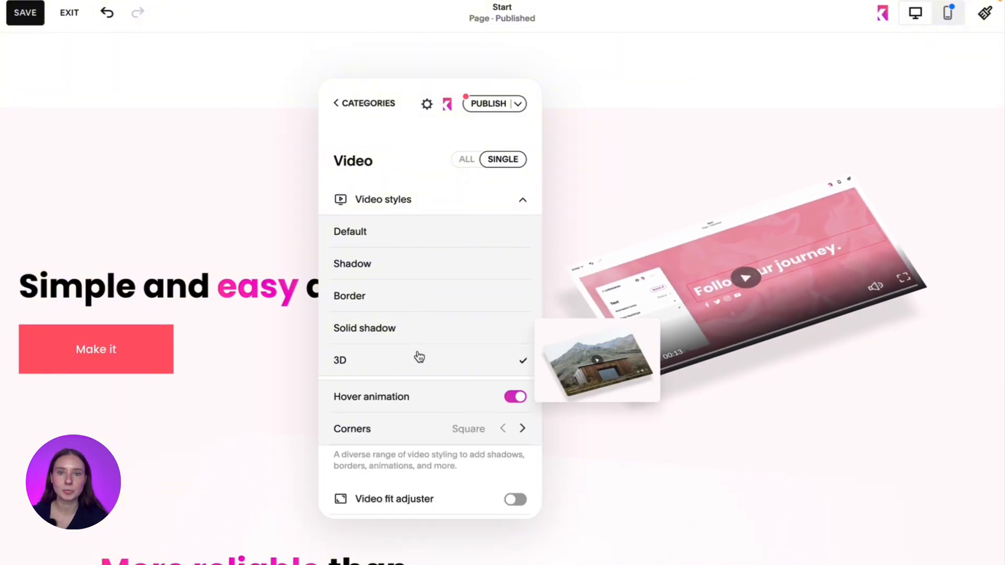
click(409, 231)
click(424, 207)
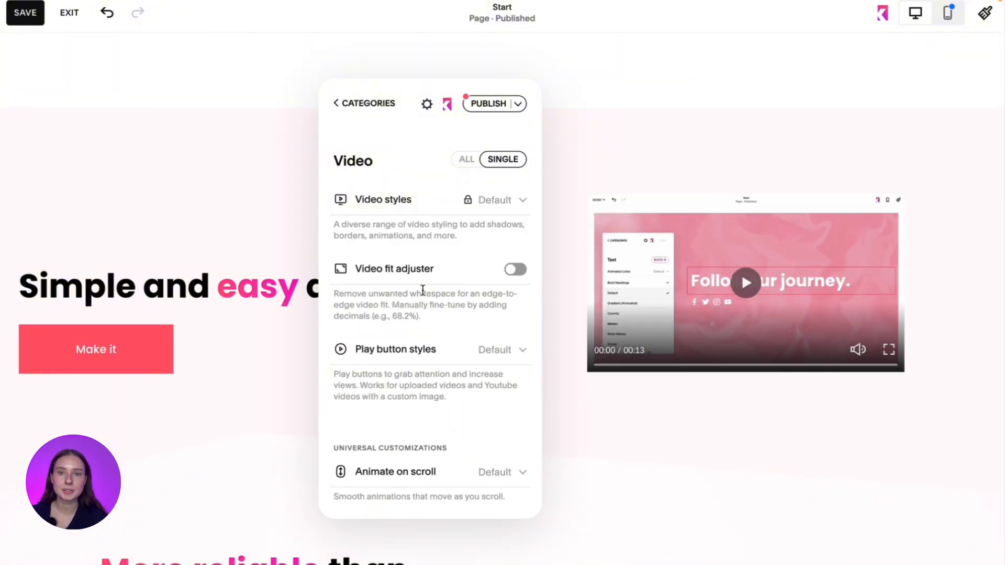
- Preview the "Watch the video" and "Click me" play button styles, and give the video block the PLAY style
scroll(423, 288, down, 2)
click(431, 283)
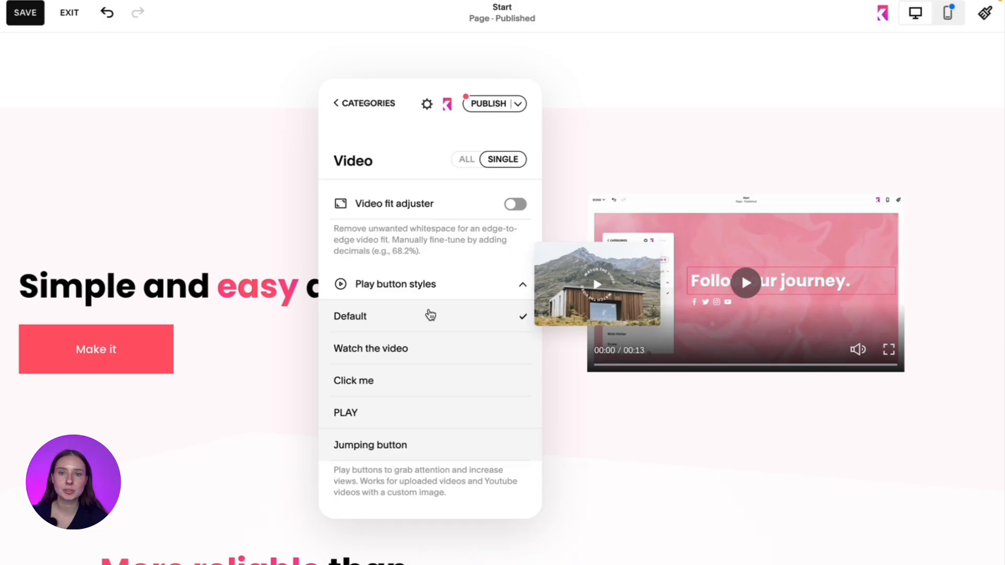
click(425, 350)
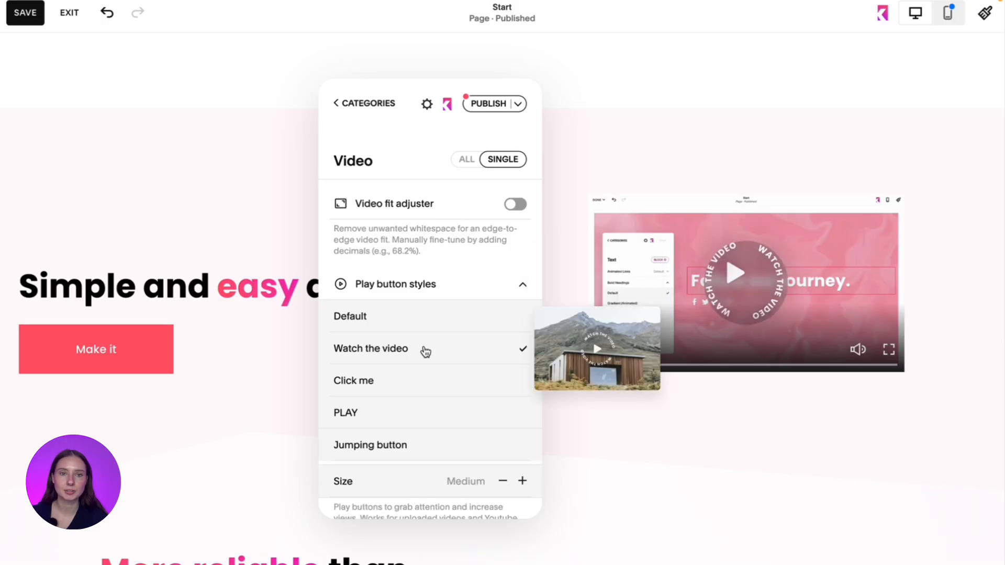
click(413, 384)
click(409, 408)
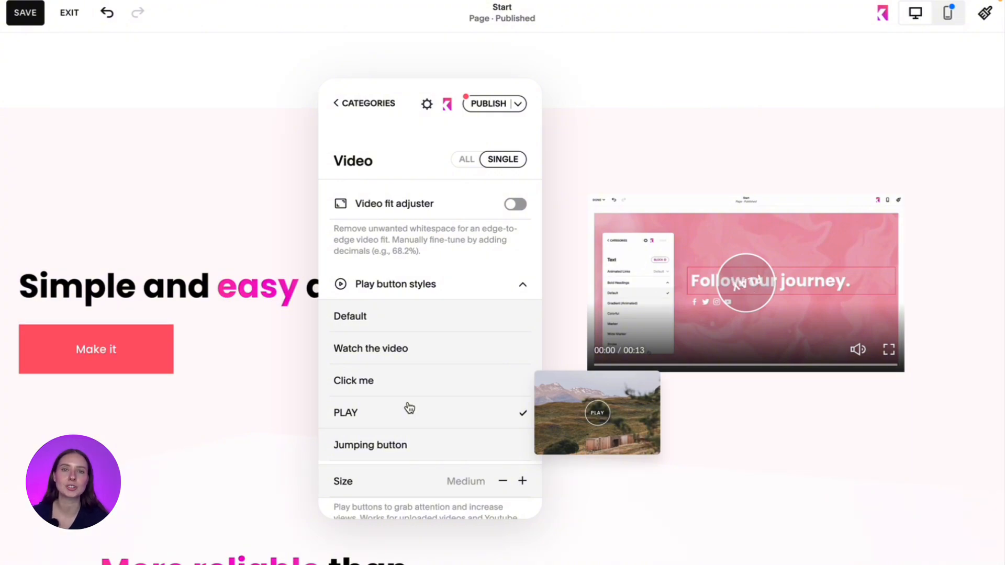
click(754, 394)
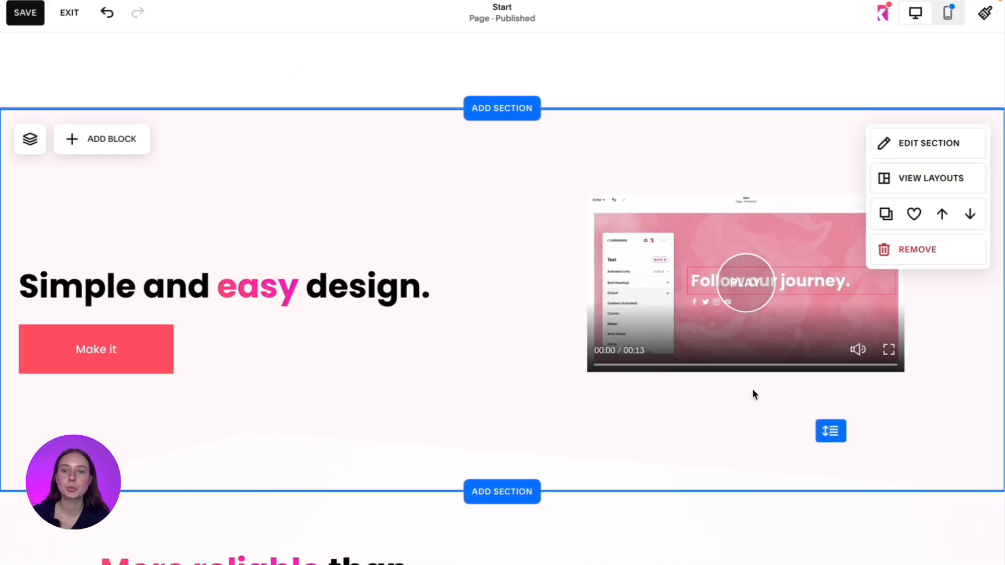
- Open the testimonial section's video background settings and browse the video library for a background clip
scroll(752, 394, down, 10)
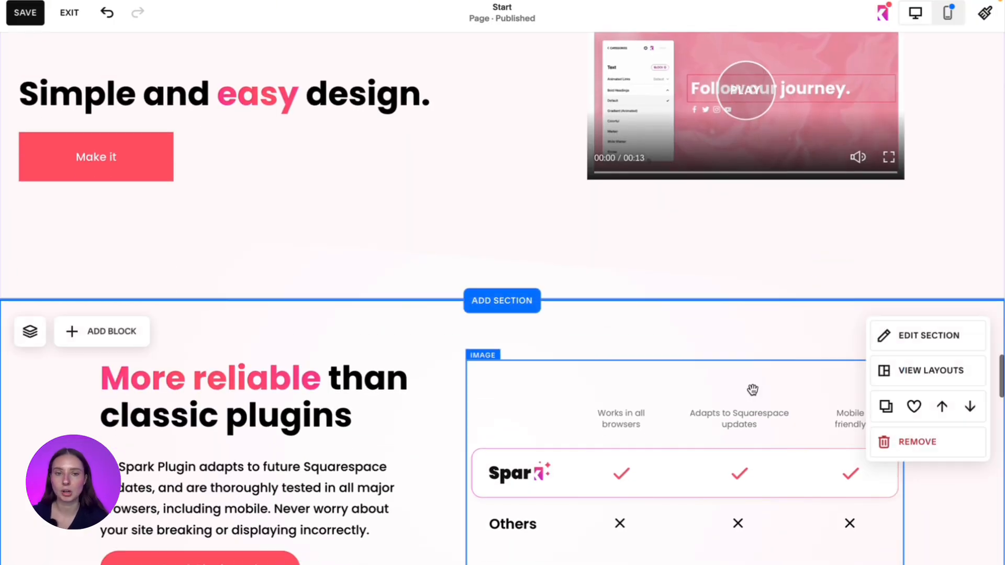
scroll(761, 324, down, 1)
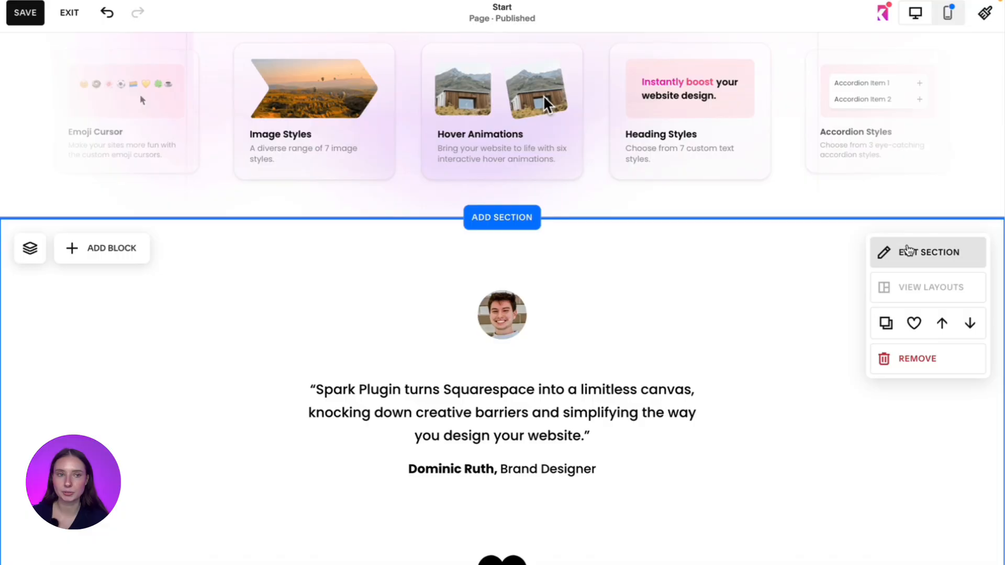
click(908, 253)
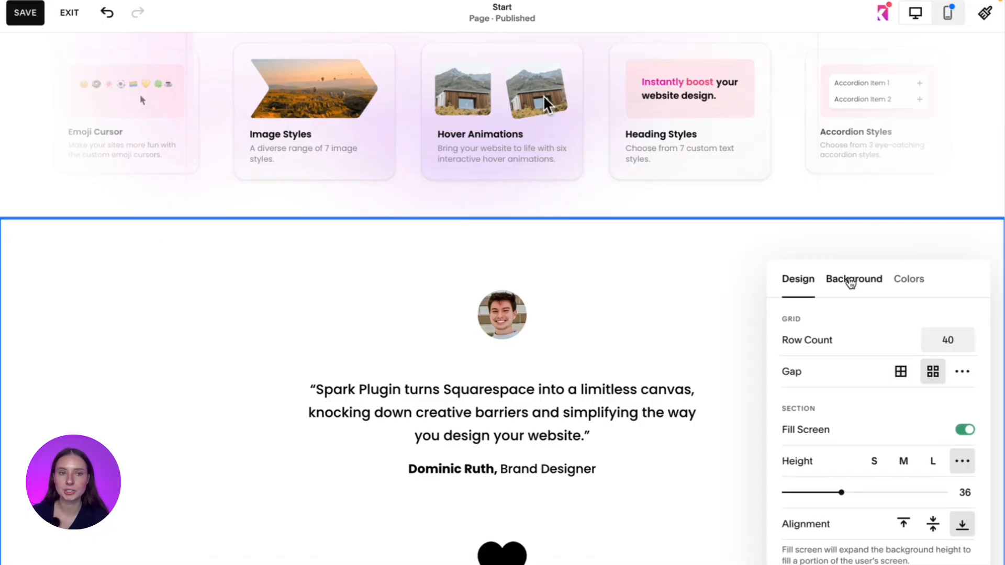
click(850, 281)
click(876, 330)
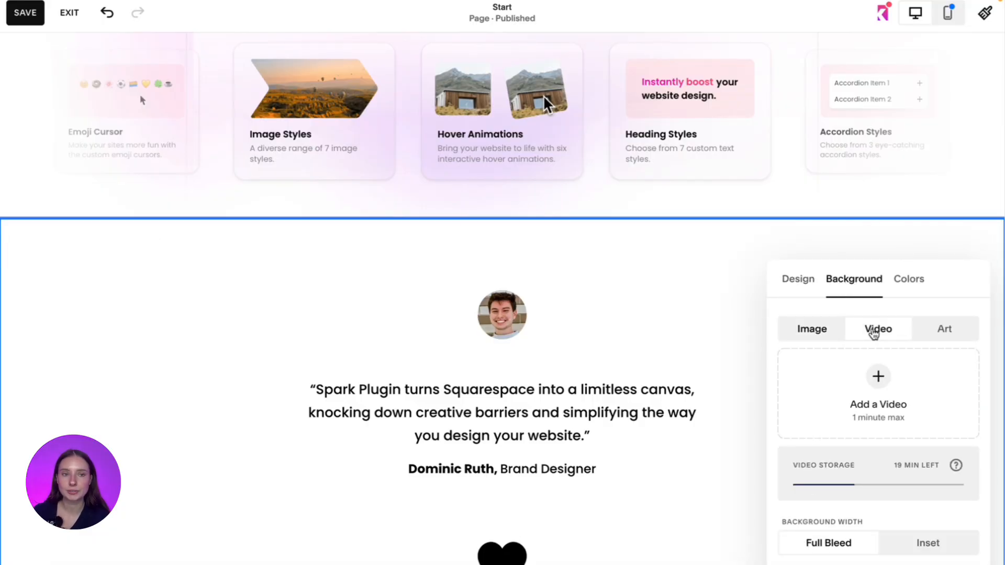
click(882, 385)
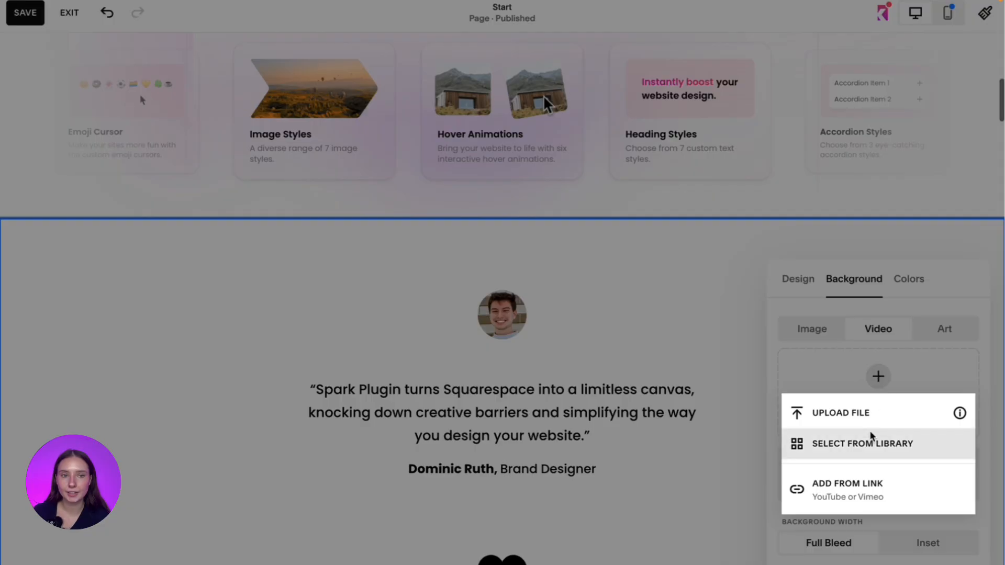
click(871, 444)
scroll(300, 427, down, 15)
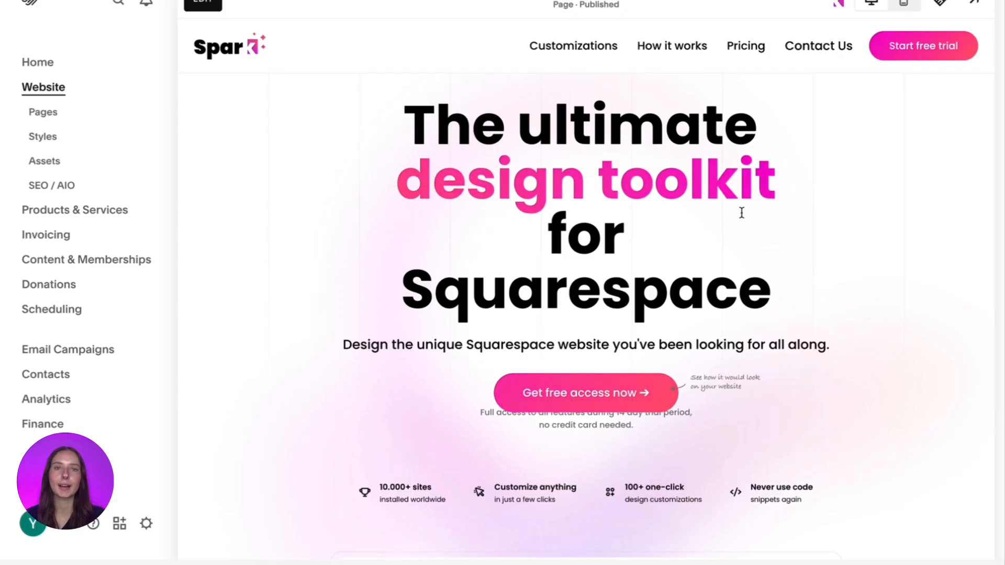
- Open the site header's customizations in Spark Plugin and turn on Dropdown menu styling
mouse_move(820, 58)
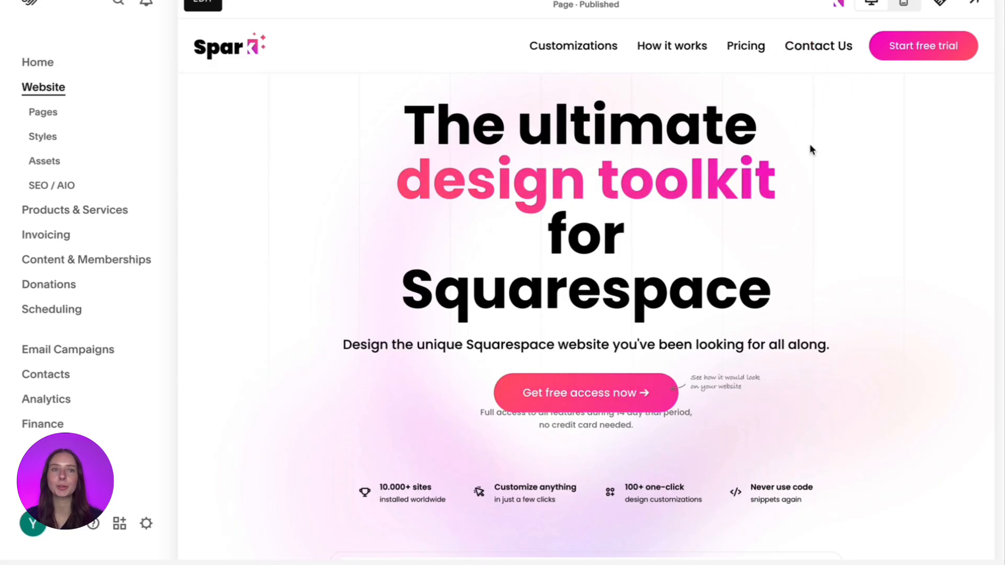
click(838, 3)
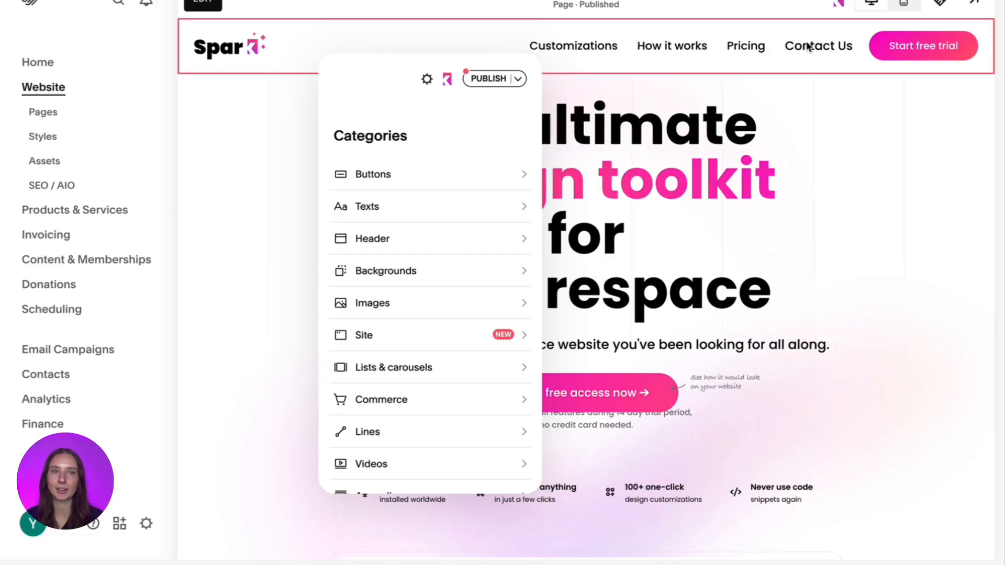
click(773, 46)
mouse_move(510, 195)
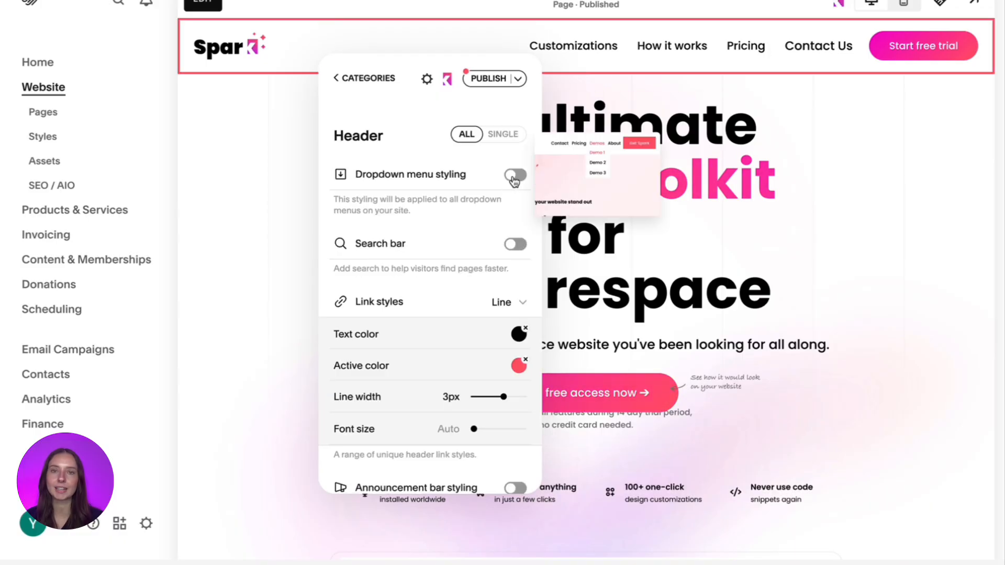
click(515, 176)
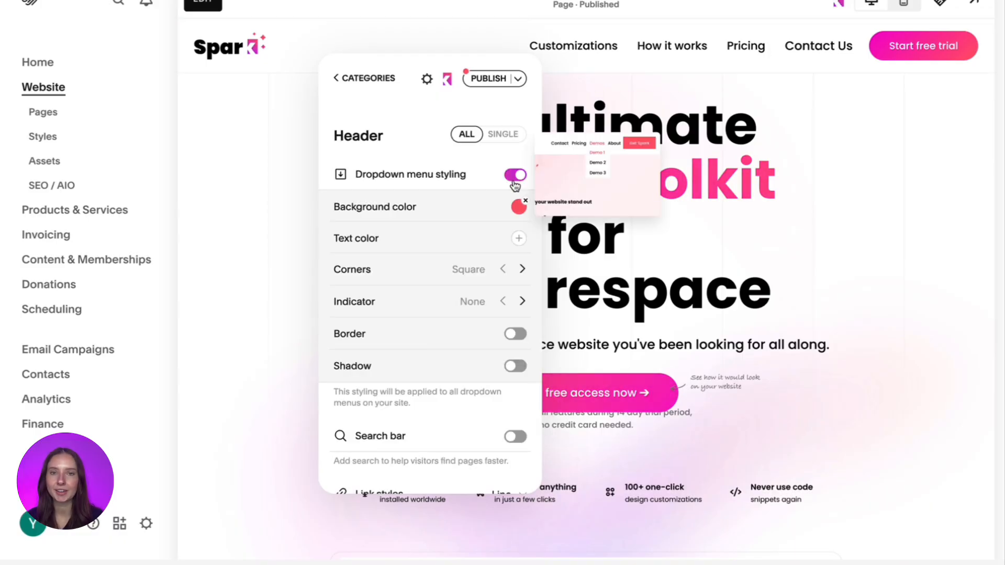
- Set the dropdown menu's background color to black, its text color to white and its corners to Soft
click(517, 210)
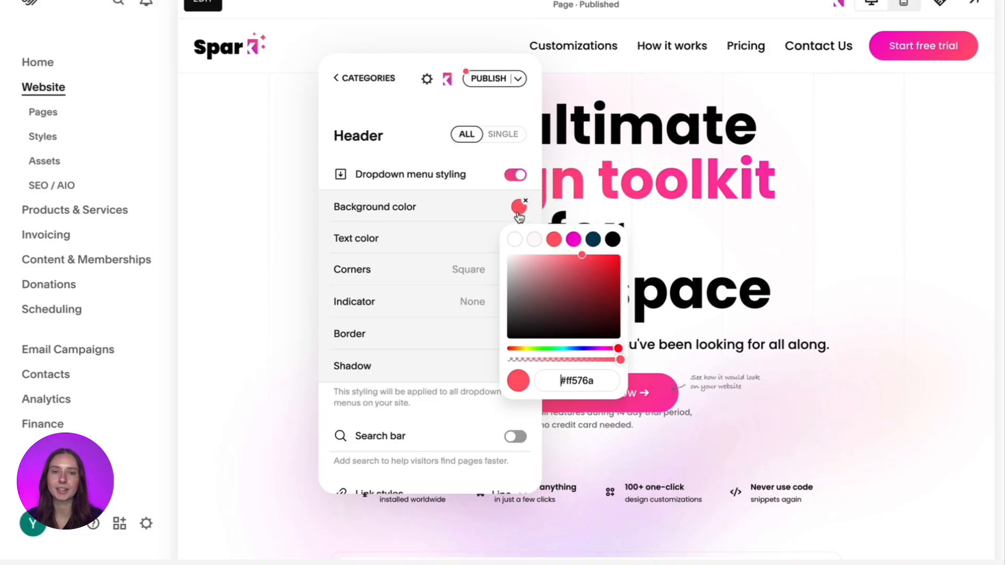
click(528, 241)
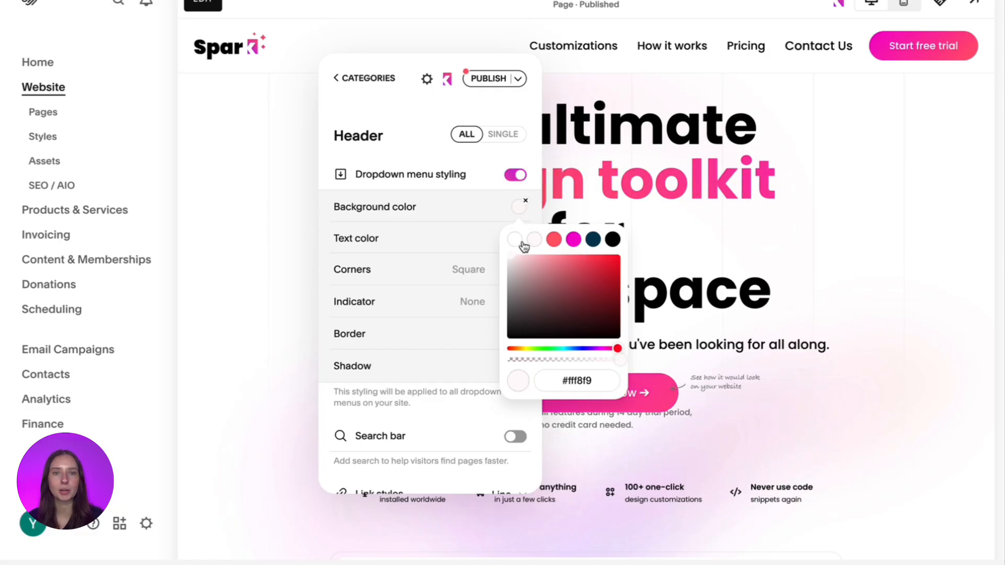
click(613, 240)
click(428, 228)
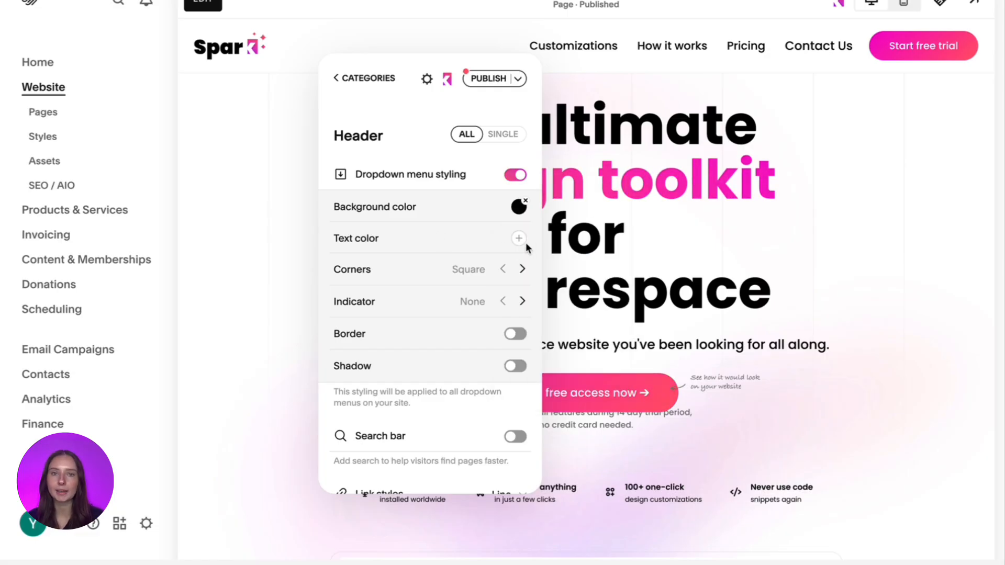
click(520, 240)
click(514, 271)
click(453, 226)
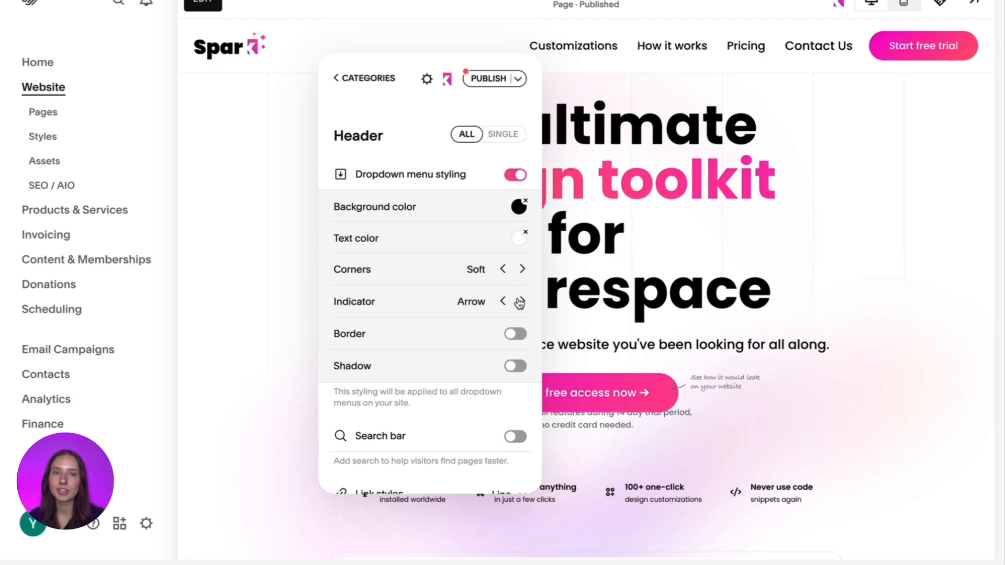
- Set the dropdown menu's indicator to Triangle, try out the border option, and close Spark Plugin
click(503, 303)
scroll(502, 306, down, 2)
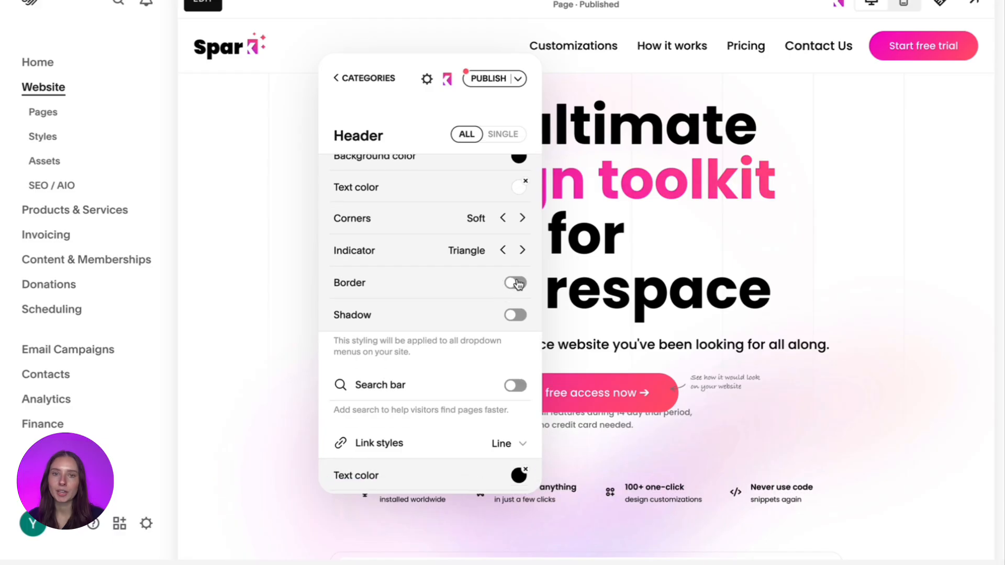
click(516, 283)
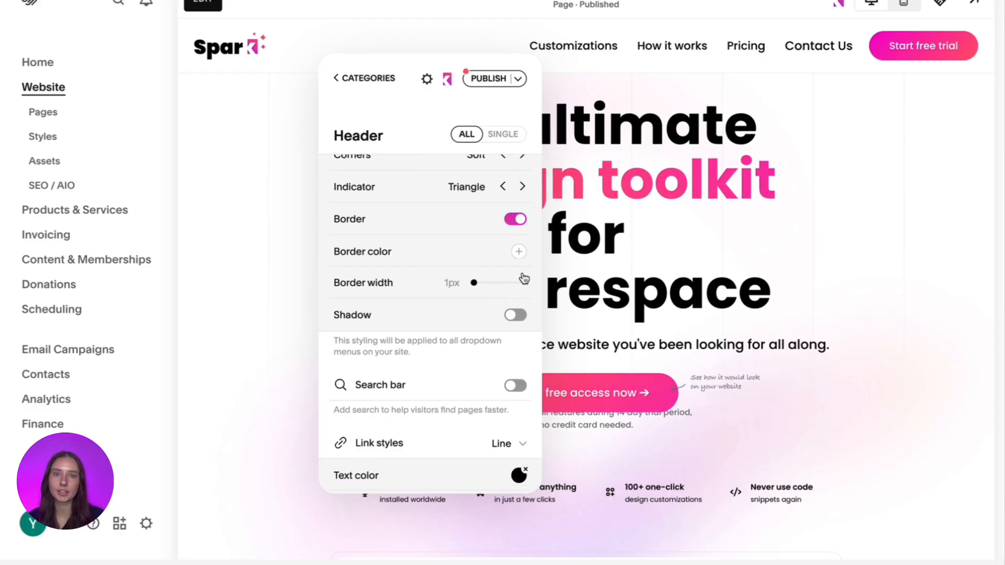
click(515, 219)
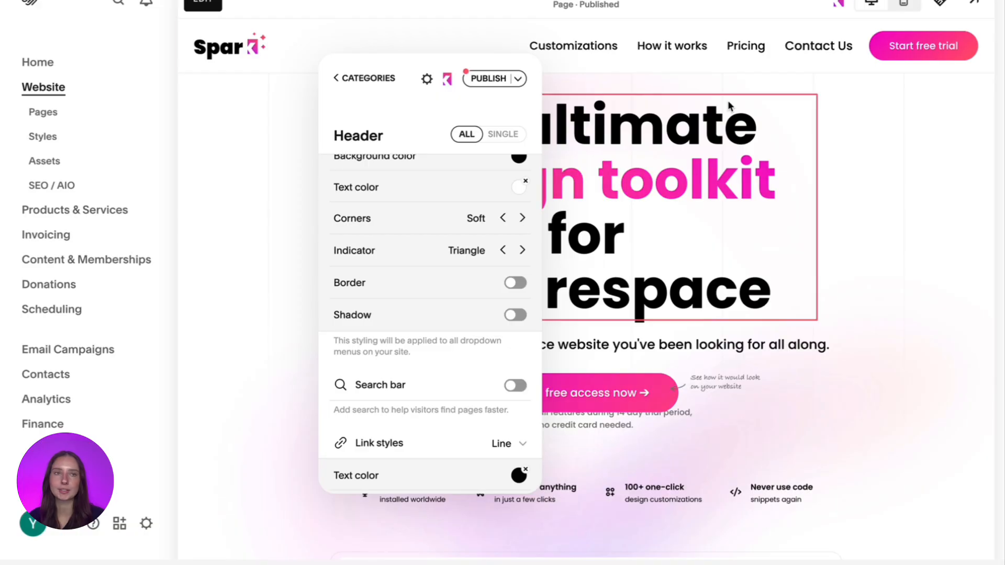
click(839, 5)
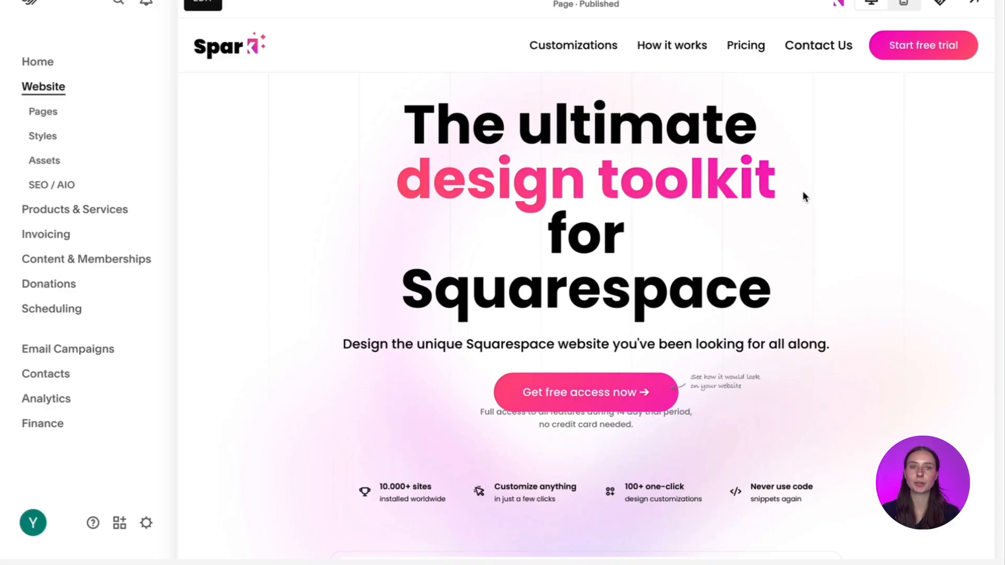
- In page edit mode, add the Testimonials carousel layout with three round portraits as a new section below Latest insights
click(208, 5)
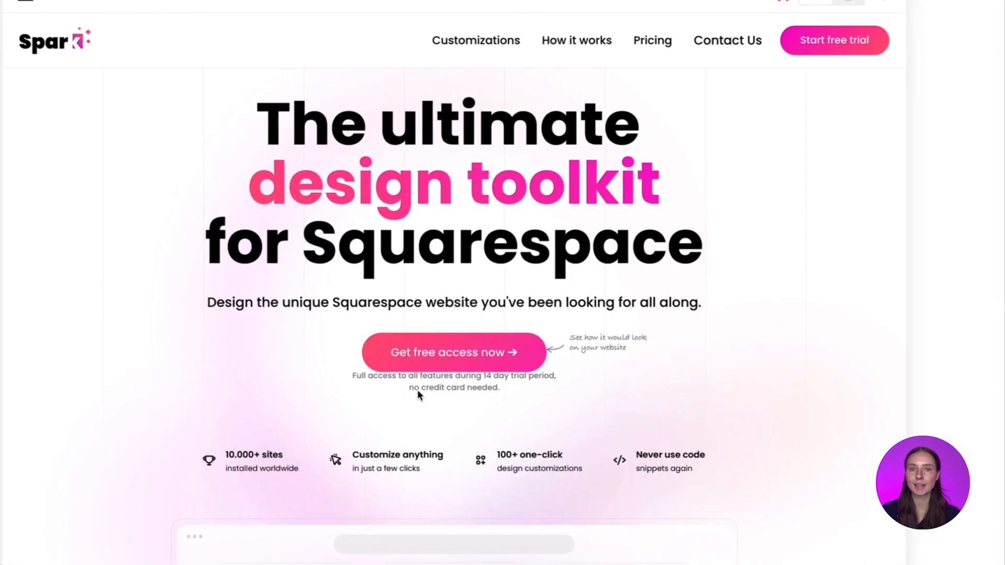
scroll(418, 396, down, 15)
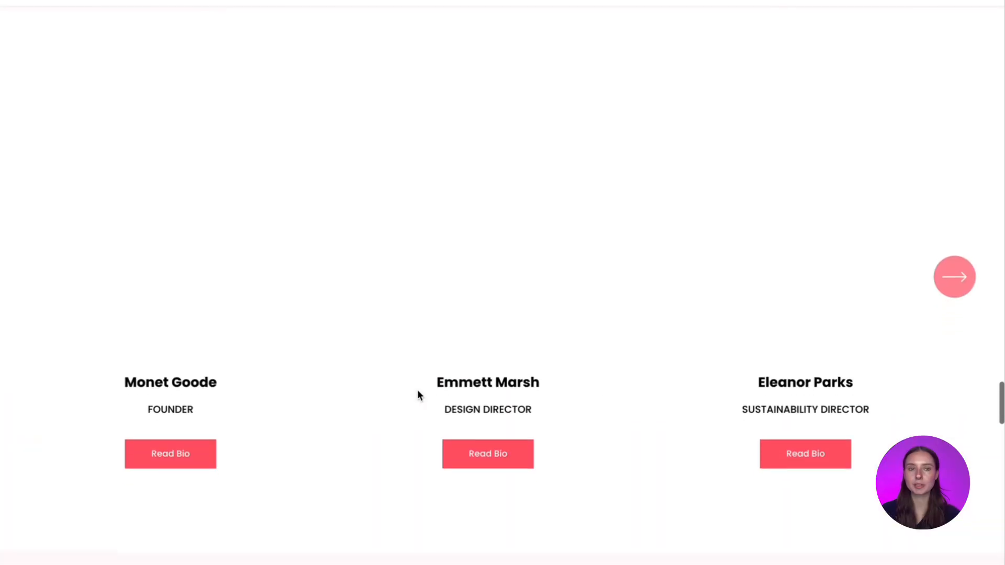
scroll(418, 396, down, 10)
scroll(438, 389, down, 10)
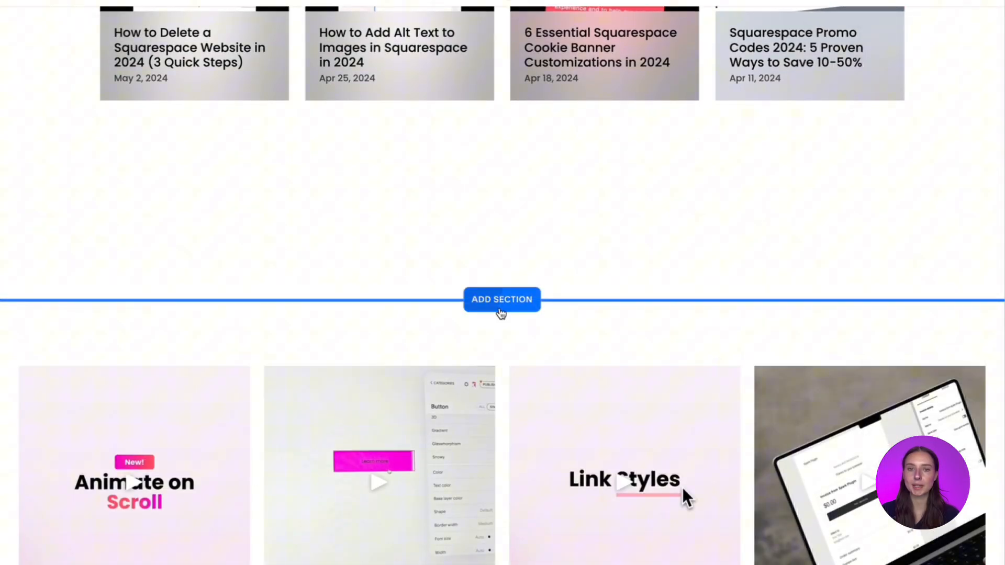
click(501, 313)
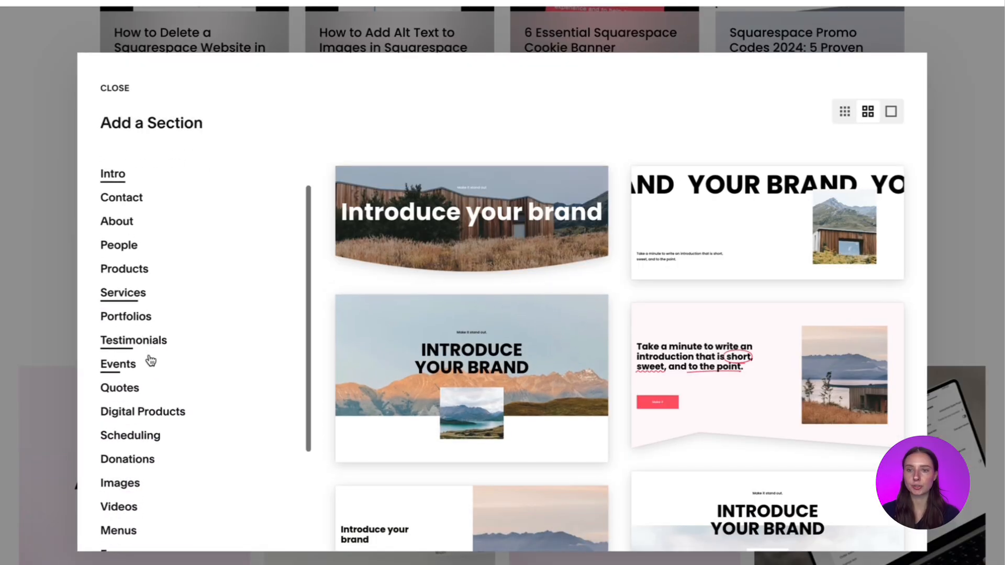
click(150, 342)
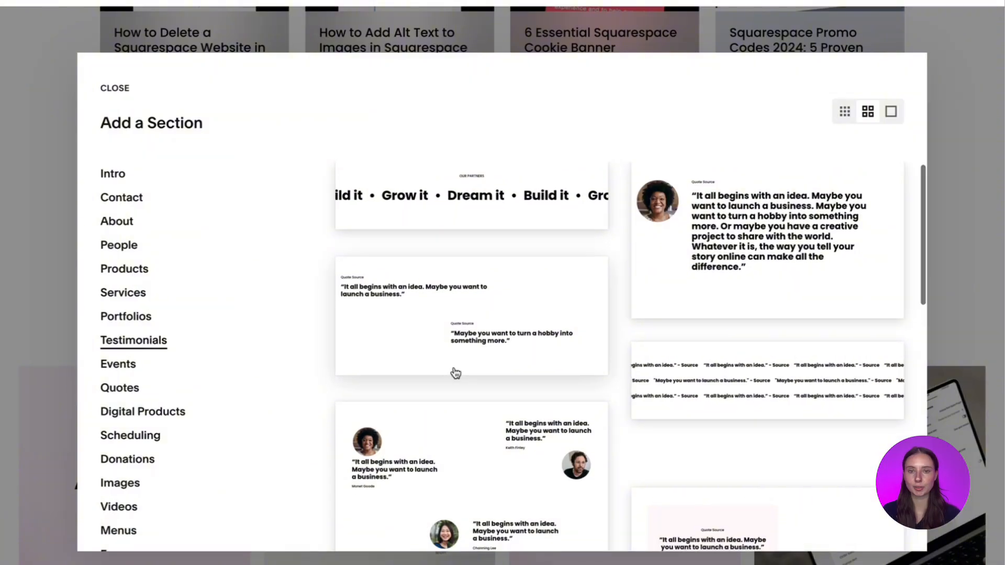
scroll(456, 373, down, 10)
scroll(456, 372, up, 5)
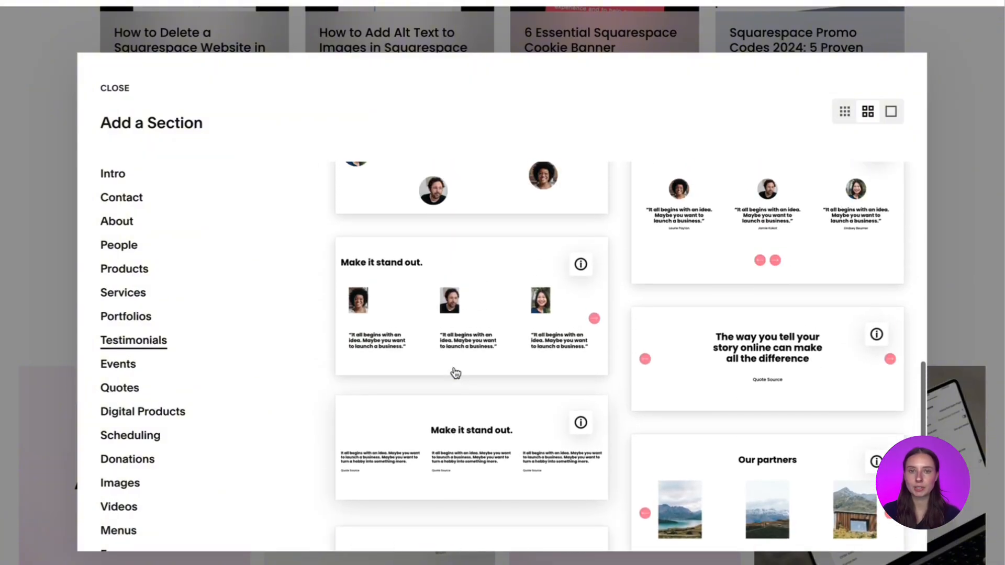
click(791, 362)
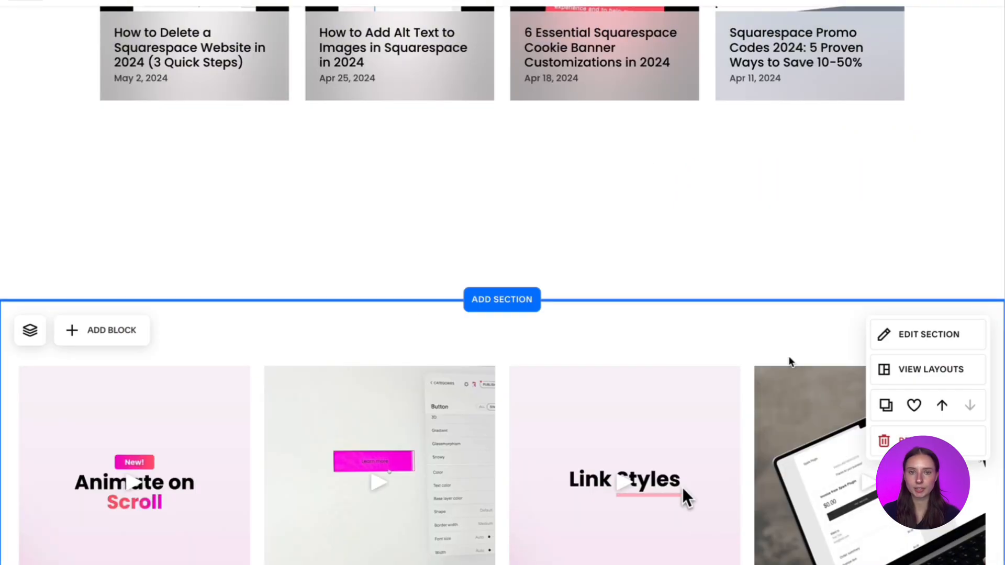
scroll(788, 356, down, 3)
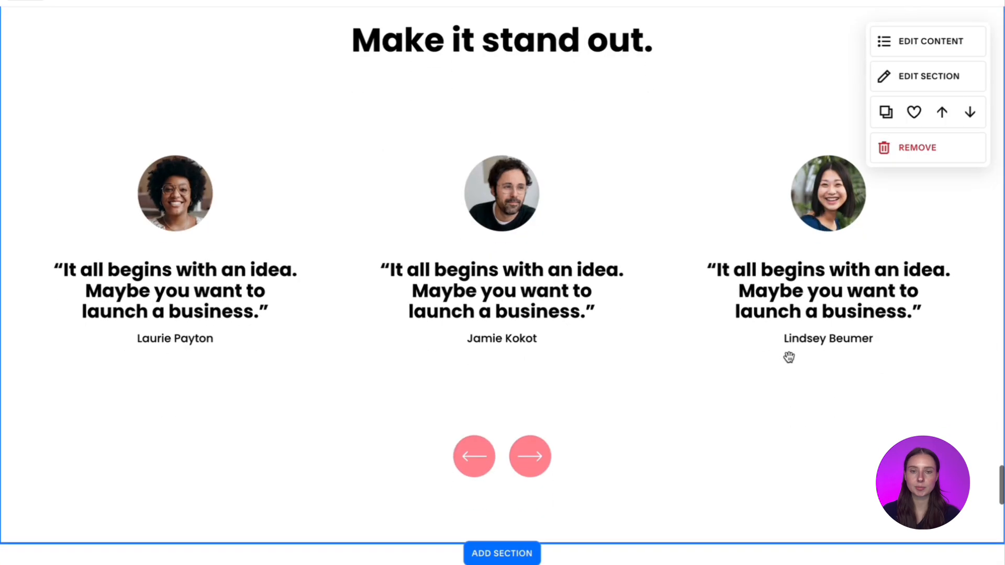
- Page forward and back through the new testimonials carousel to check how its slides move
click(534, 423)
click(472, 436)
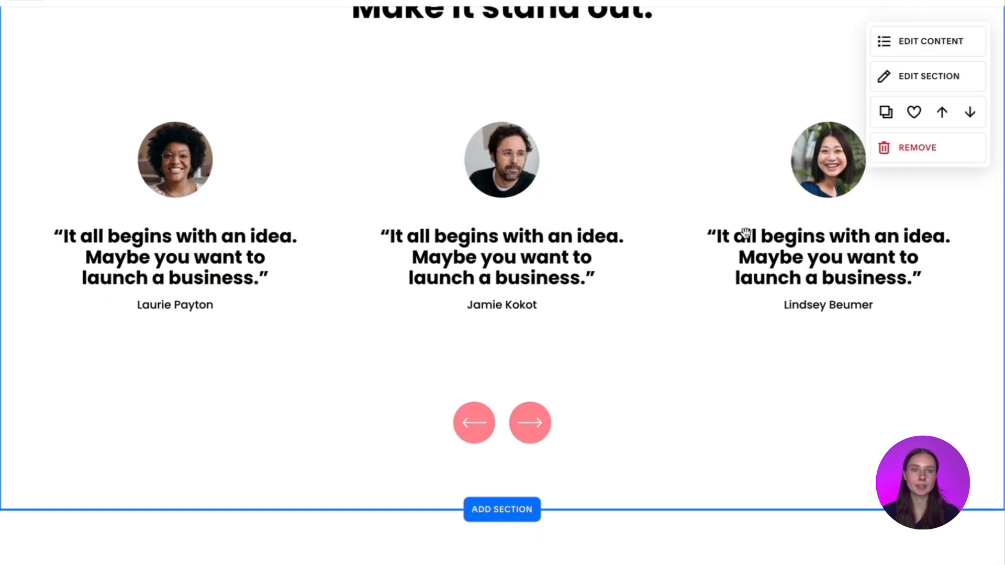
scroll(746, 234, up, 1)
click(530, 465)
click(529, 466)
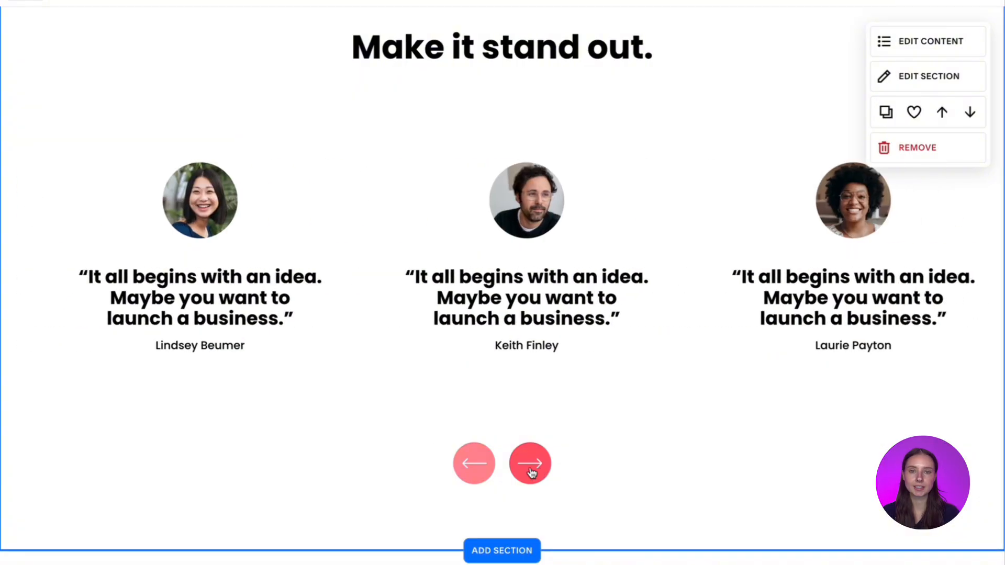
click(477, 469)
click(477, 469)
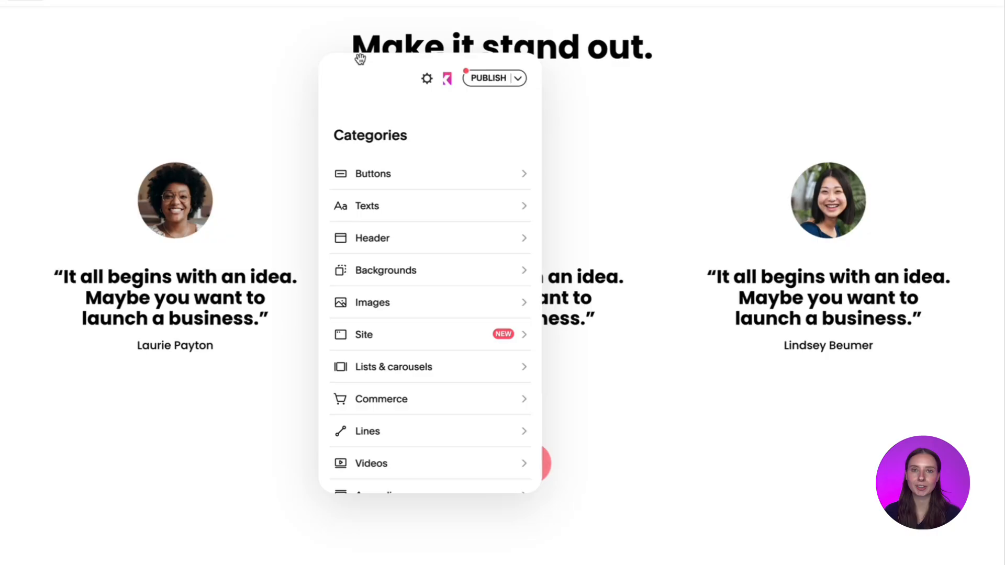
- Open the testimonials carousel's customizations in Spark Plugin, try out the Inset and Glassmorphism styles, and apply the Cards style
drag(379, 89, 194, 87)
click(444, 194)
click(255, 177)
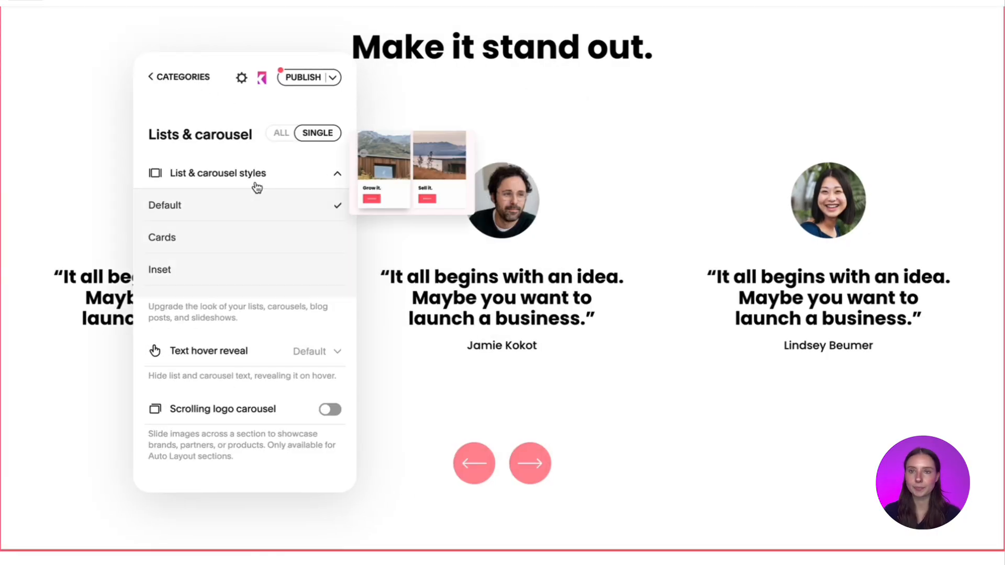
click(250, 236)
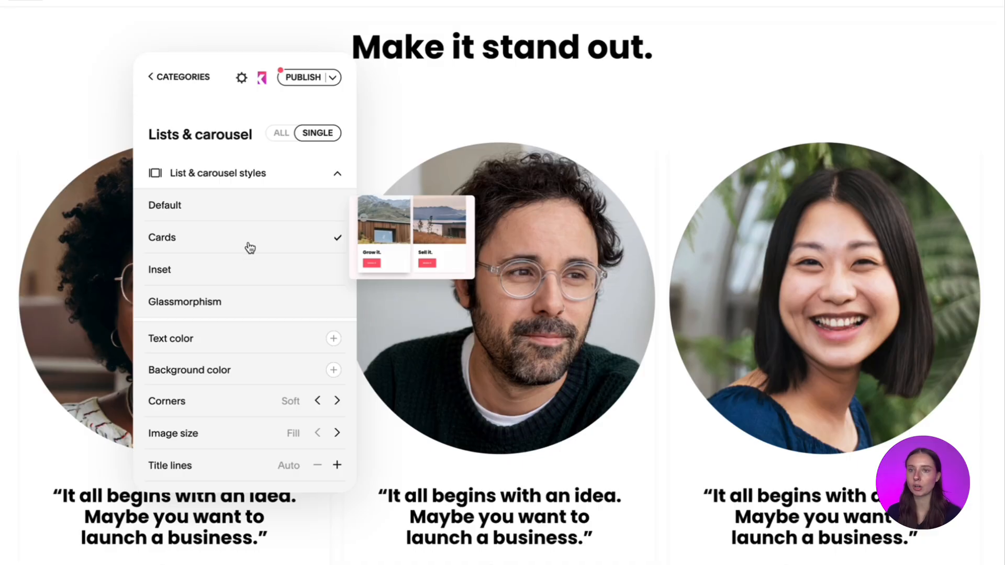
click(247, 267)
click(246, 299)
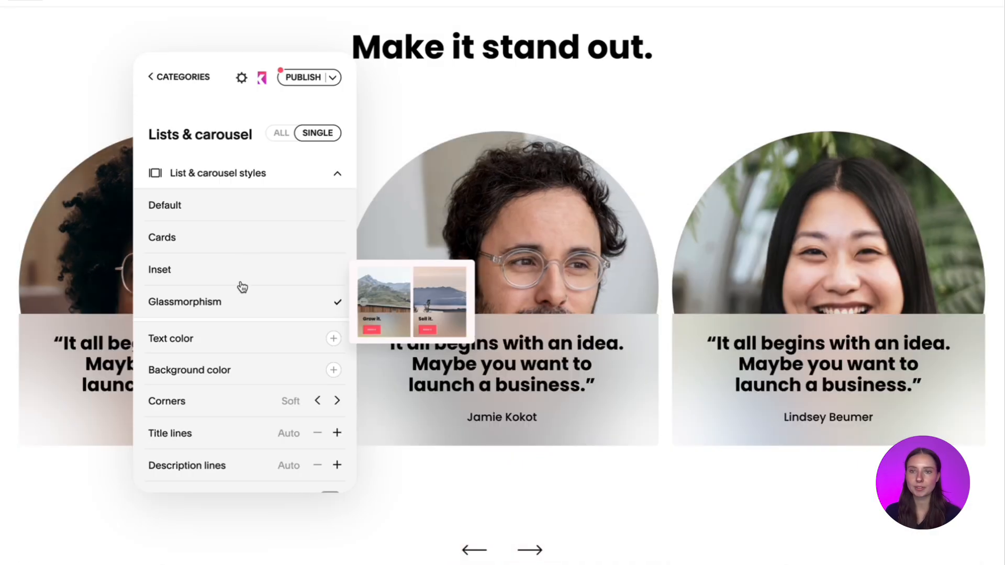
click(233, 241)
- Try magenta #f100cc for the testimonial cards' text and settle on the coral-red palette color
scroll(231, 248, down, 3)
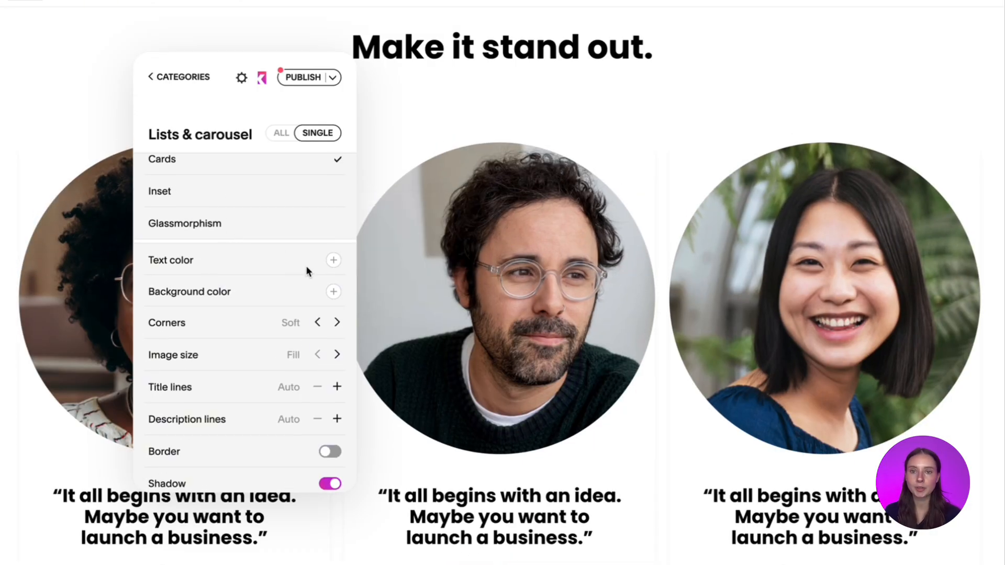
scroll(307, 268, down, 1)
click(333, 234)
click(388, 266)
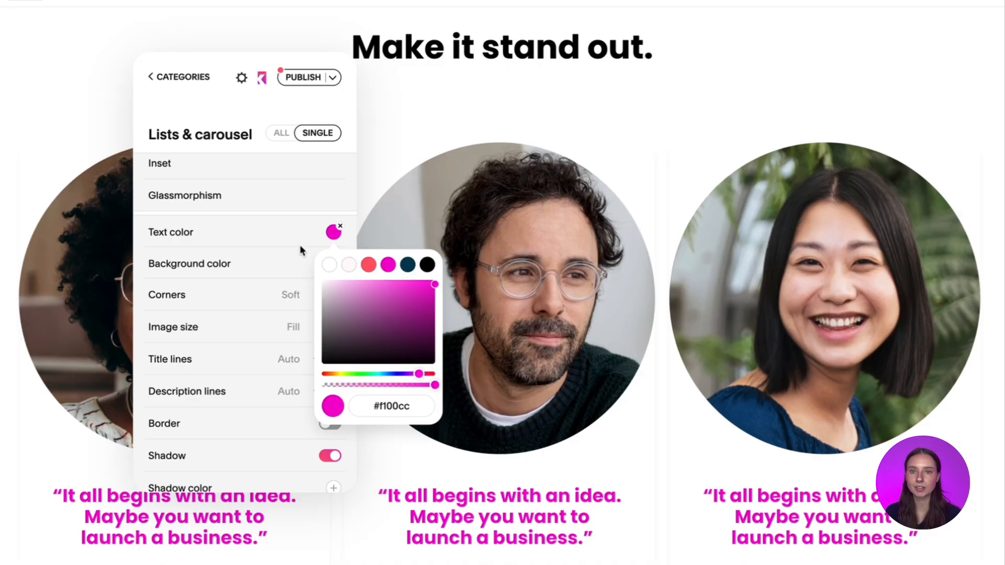
click(368, 266)
click(276, 250)
- Set the testimonial cards' background color to the pale pink palette color and their corners to Extra soft
click(333, 264)
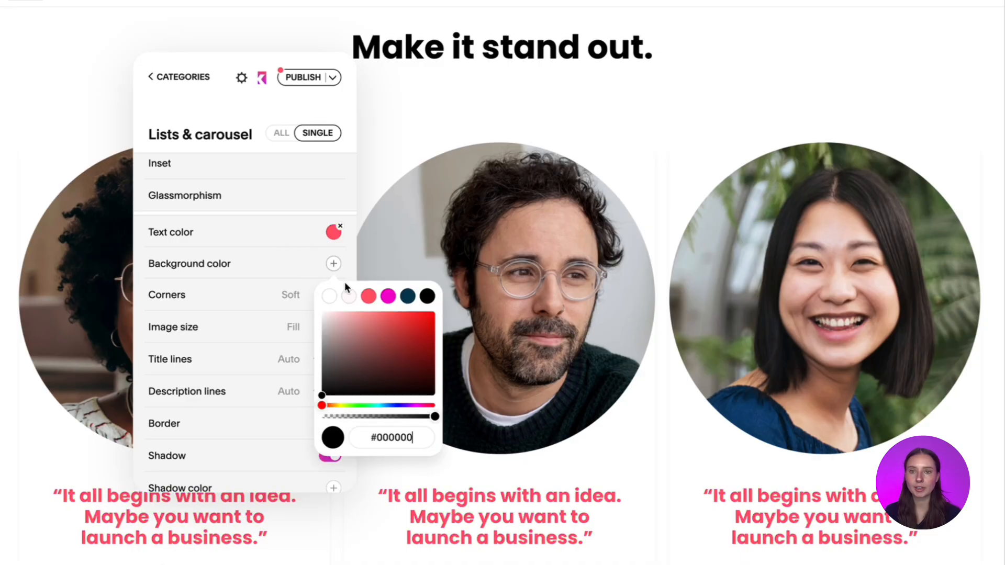
click(349, 295)
click(280, 247)
click(337, 295)
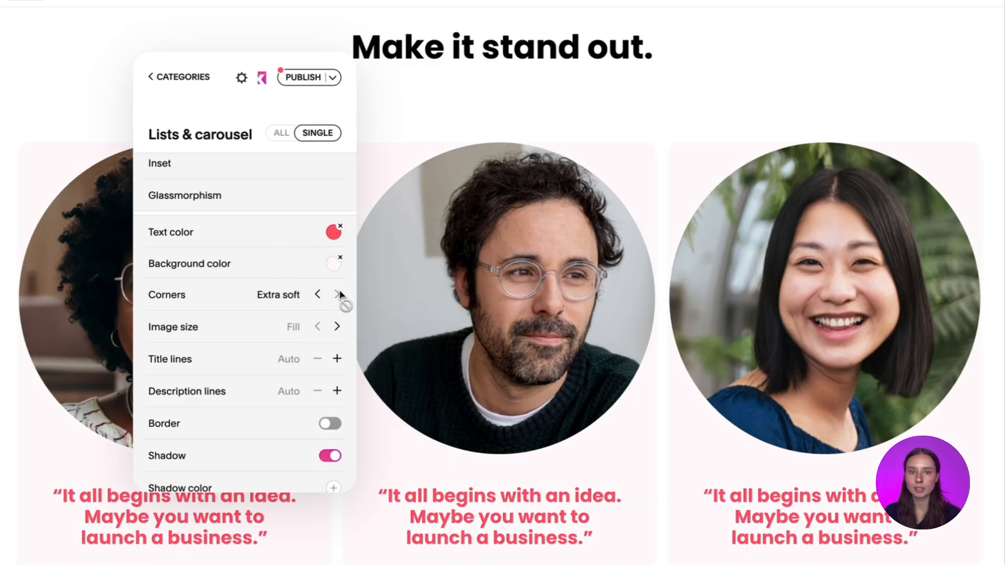
- Try the Inset image size on the testimonial cards and return it to Fill
scroll(309, 315, down, 1)
click(337, 285)
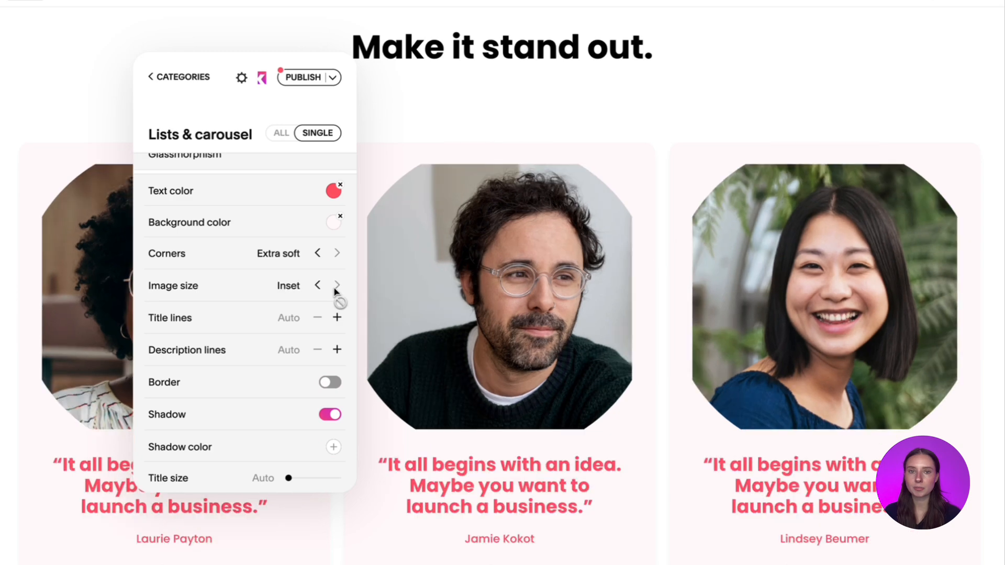
click(318, 286)
- Limit the testimonial cards' title lines to One, and try out the border option before turning it off
scroll(317, 286, down, 2)
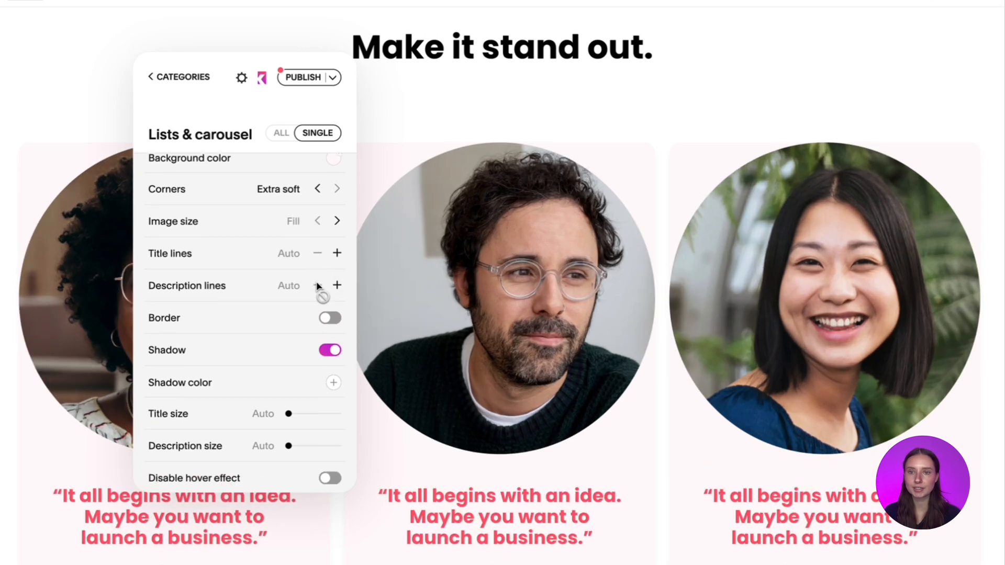
click(337, 254)
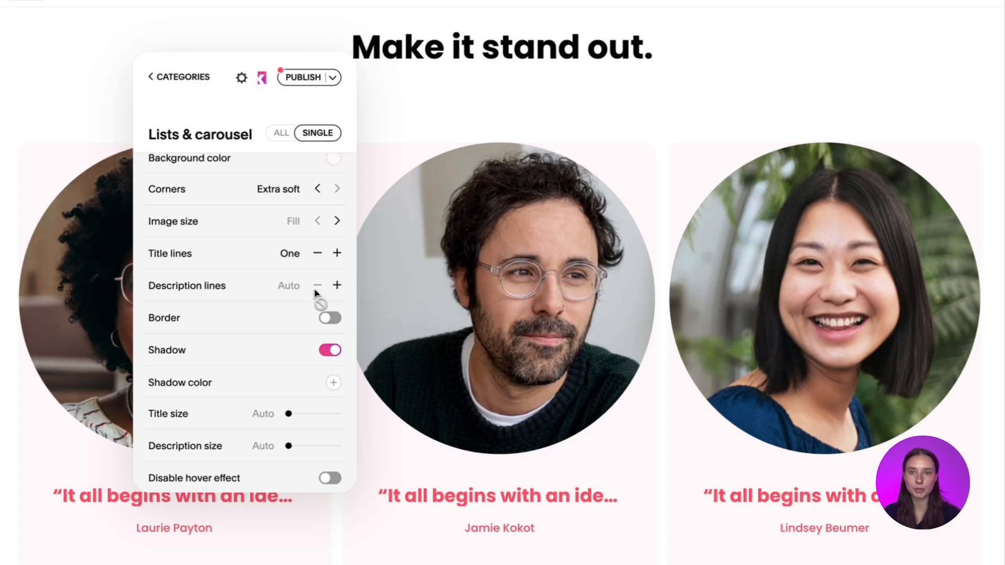
scroll(316, 293, down, 2)
click(331, 247)
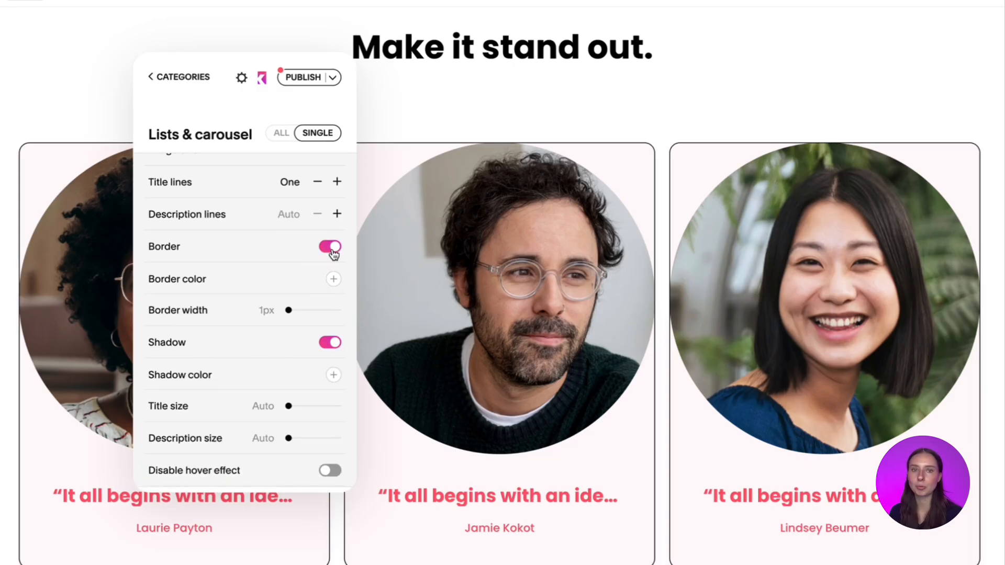
click(331, 248)
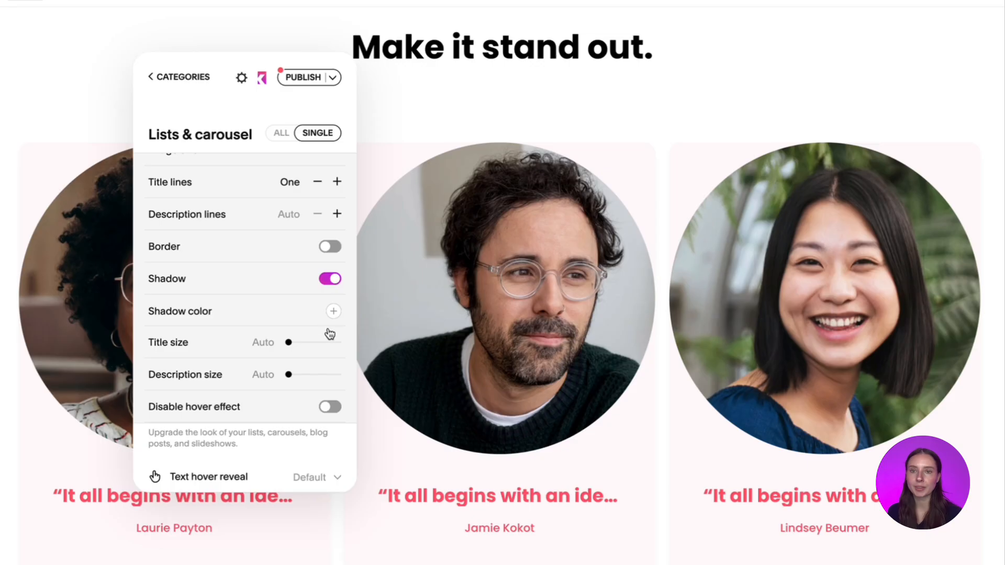
- Set the testimonial cards' title size to 19px and description size to 21px
scroll(330, 334, down, 1)
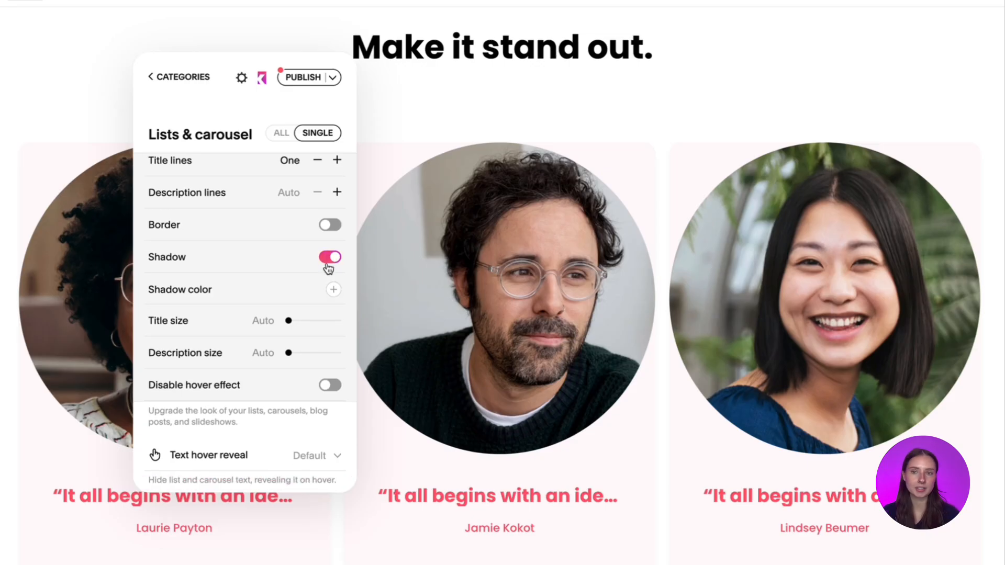
drag(288, 320, 308, 354)
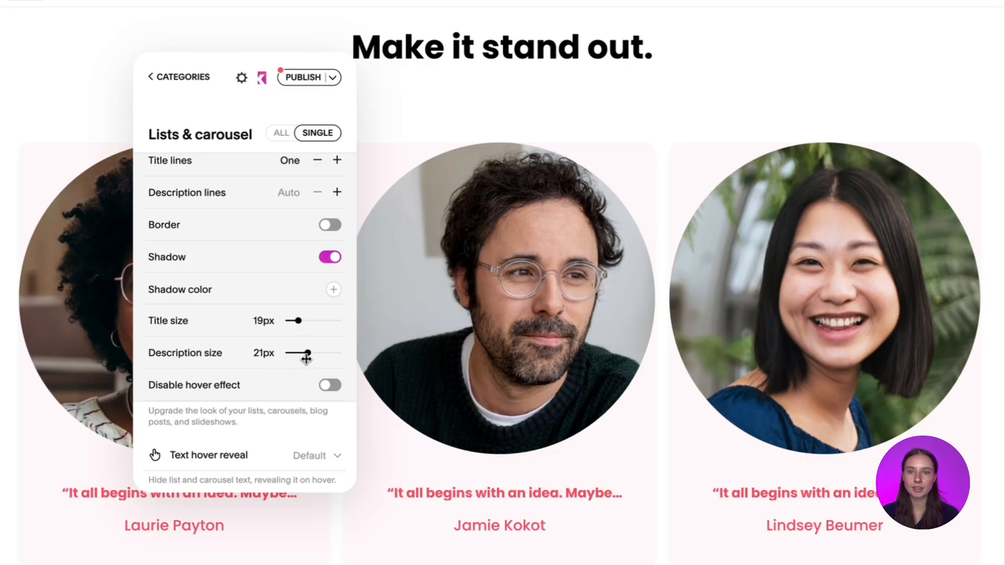
- Try out the option that disables the testimonial cards' hover effect and close Spark Plugin
scroll(307, 359, down, 1)
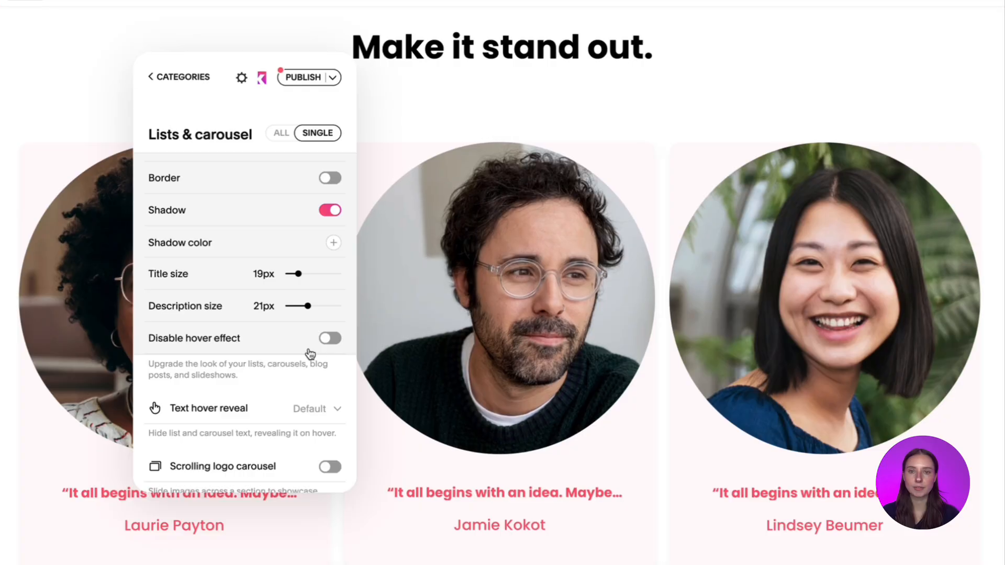
click(330, 338)
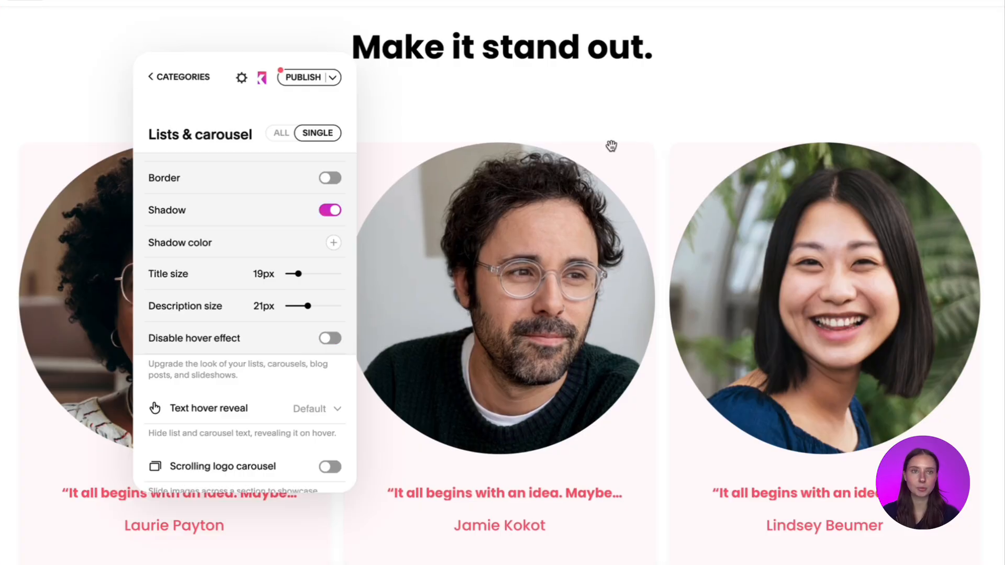
click(885, 7)
scroll(801, 247, down, 1)
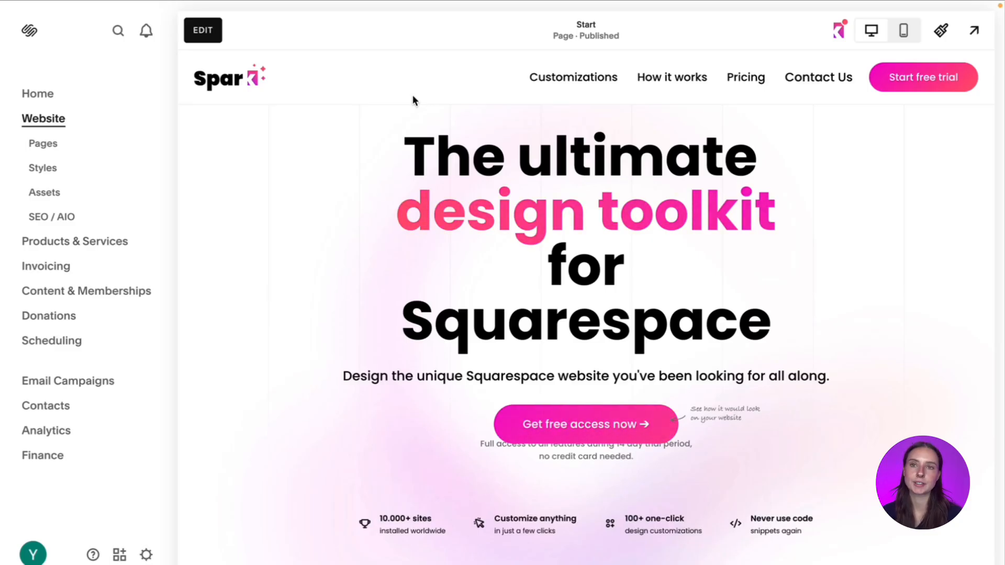
- Reopen the Start page for editing and add a blank section between the FAQ and Latest insights sections
click(205, 33)
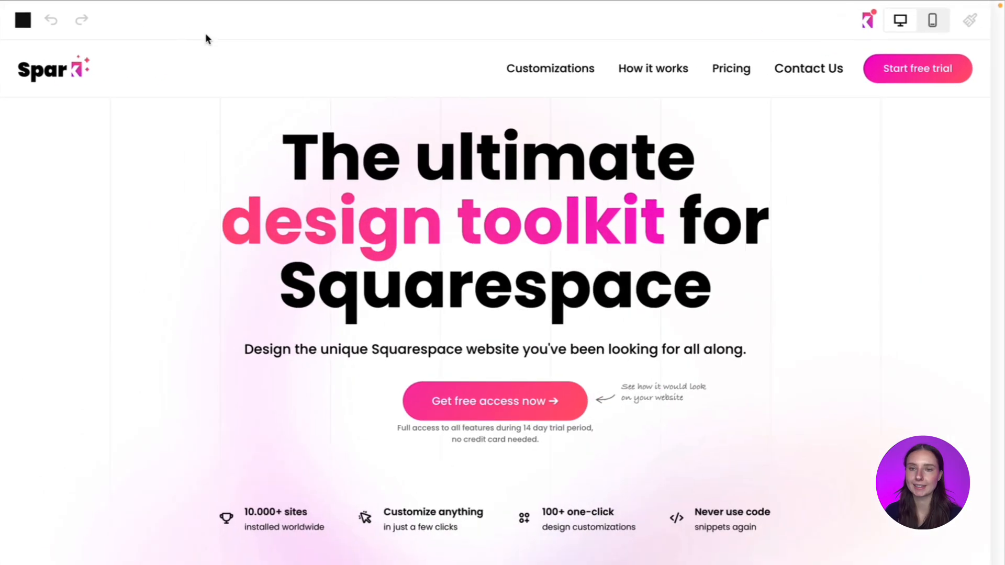
scroll(471, 398, down, 10)
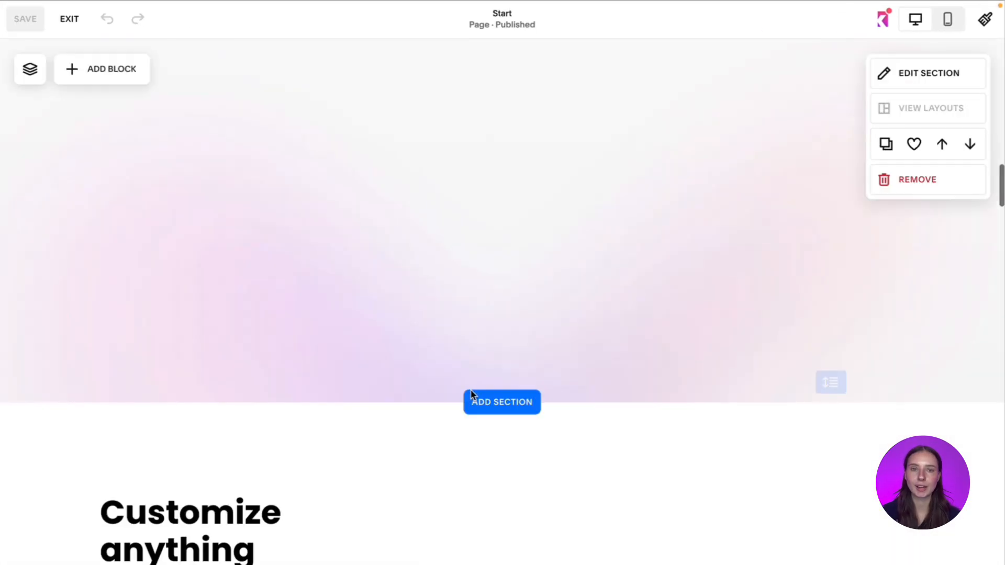
scroll(472, 394, down, 2)
scroll(472, 394, down, 10)
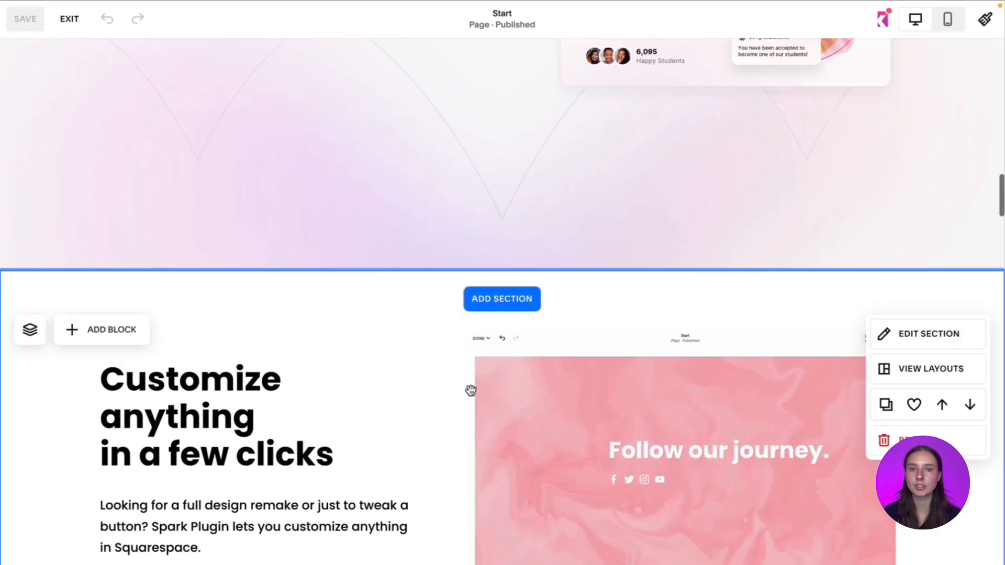
scroll(507, 314, down, 2)
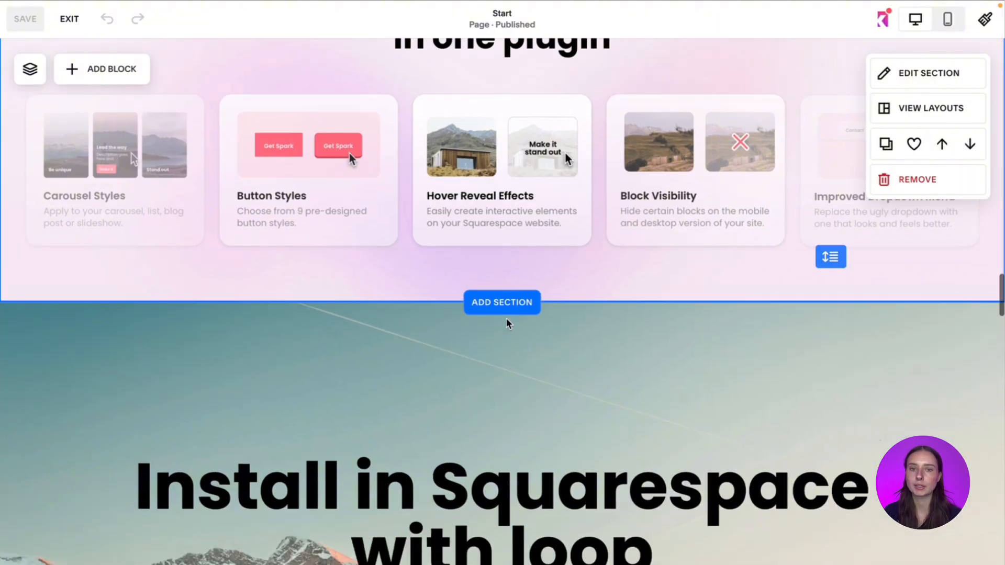
scroll(508, 307, down, 1)
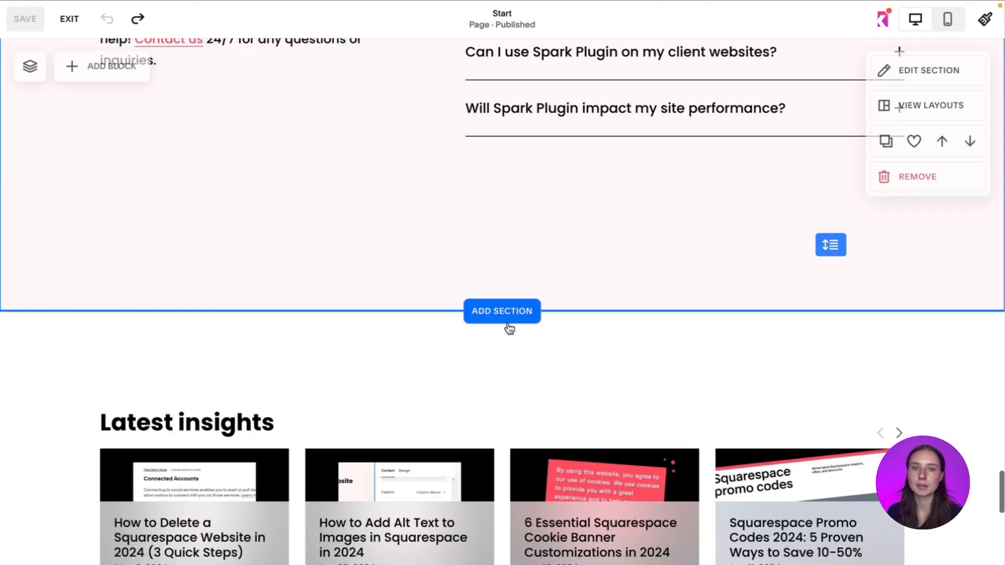
click(504, 310)
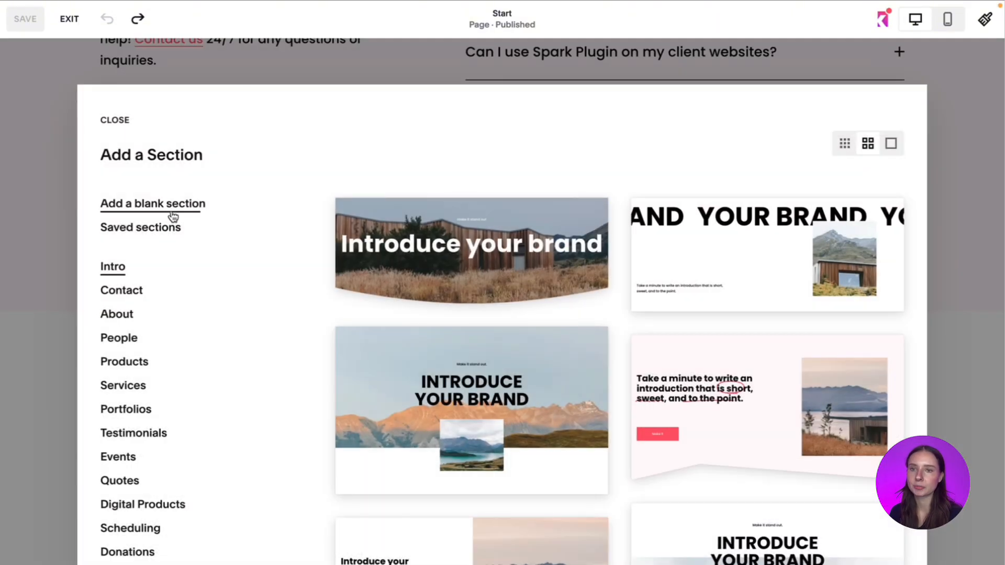
click(140, 206)
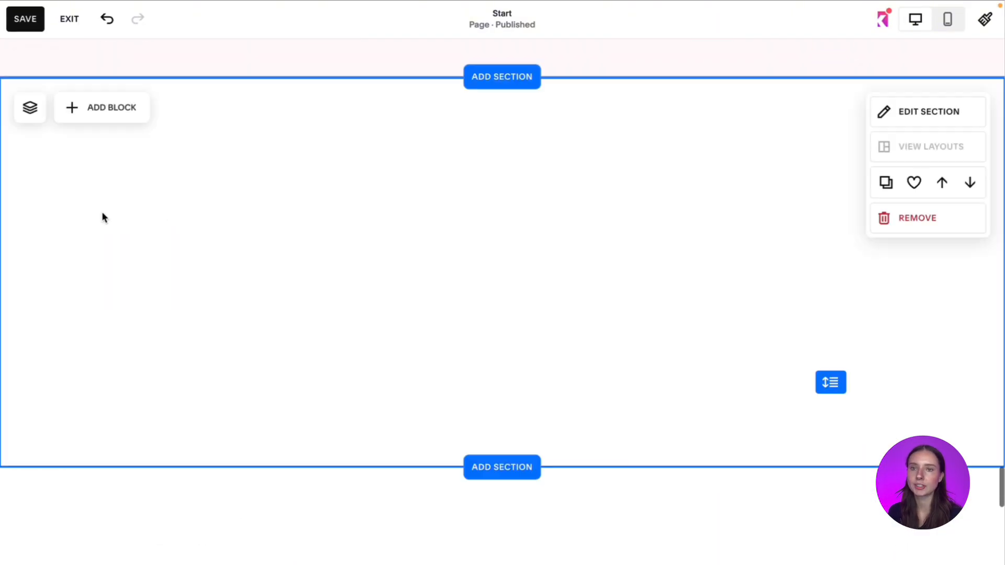
- Add a Social Links block to the blank section and center it horizontally near the top
click(107, 119)
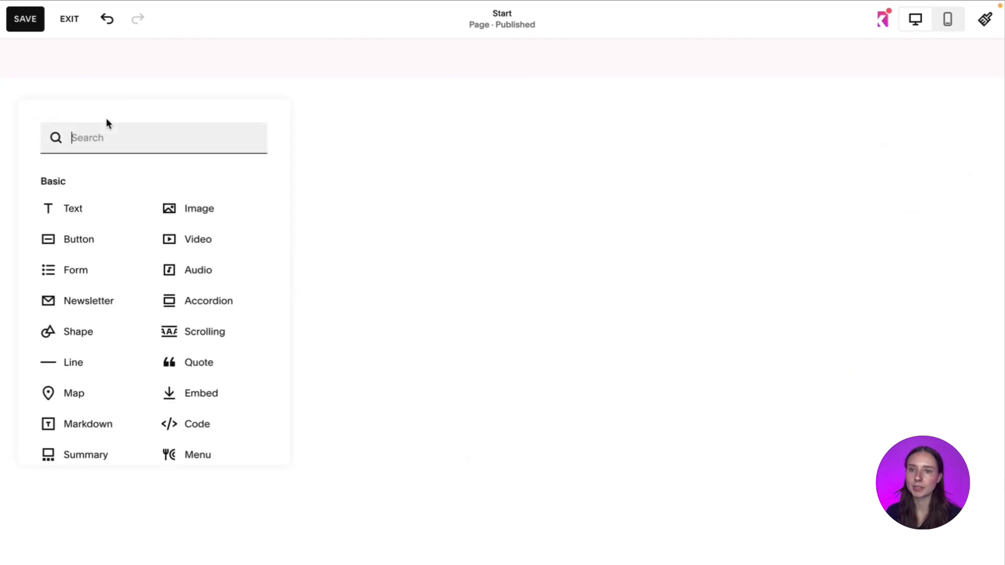
scroll(141, 315, down, 3)
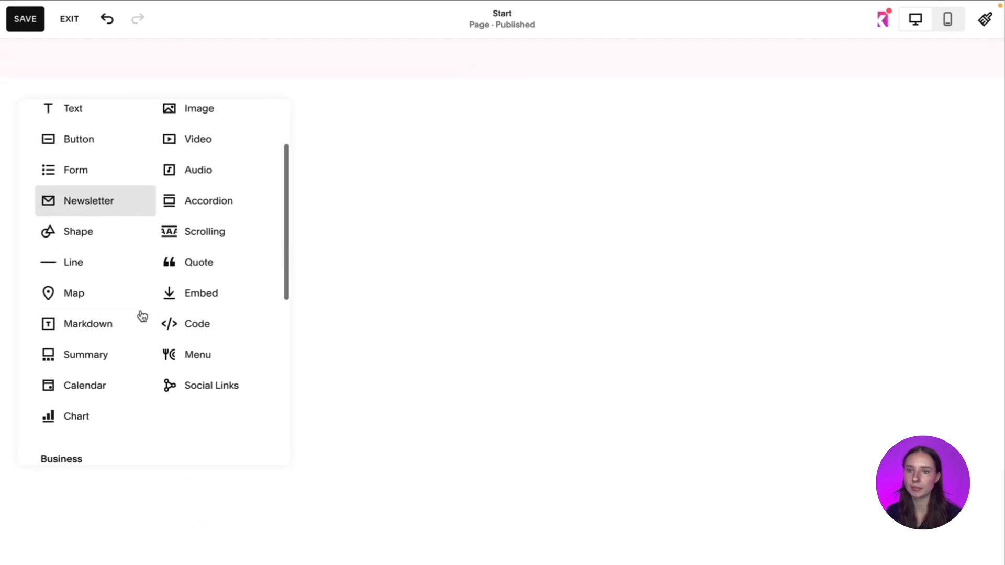
click(224, 386)
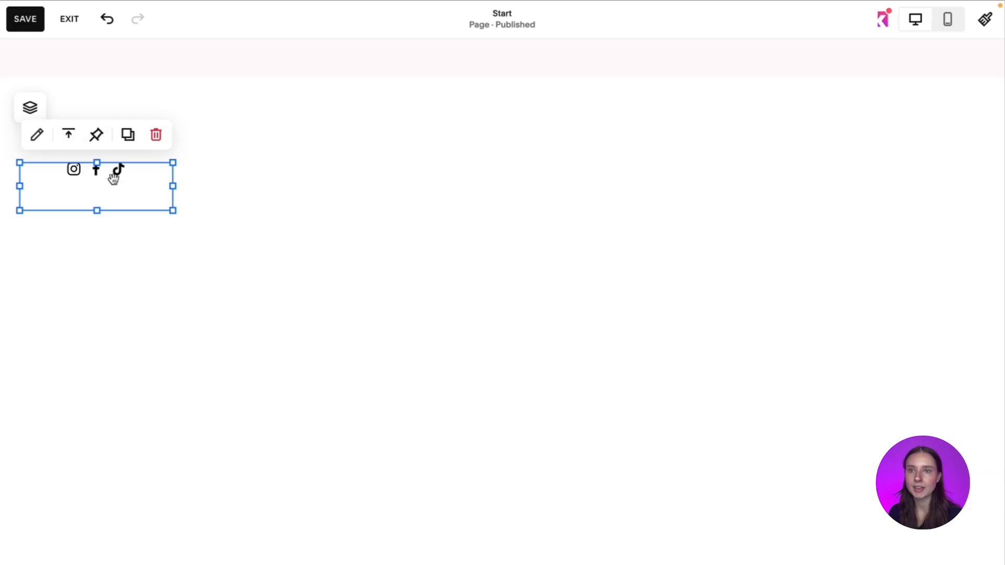
drag(115, 177, 580, 181)
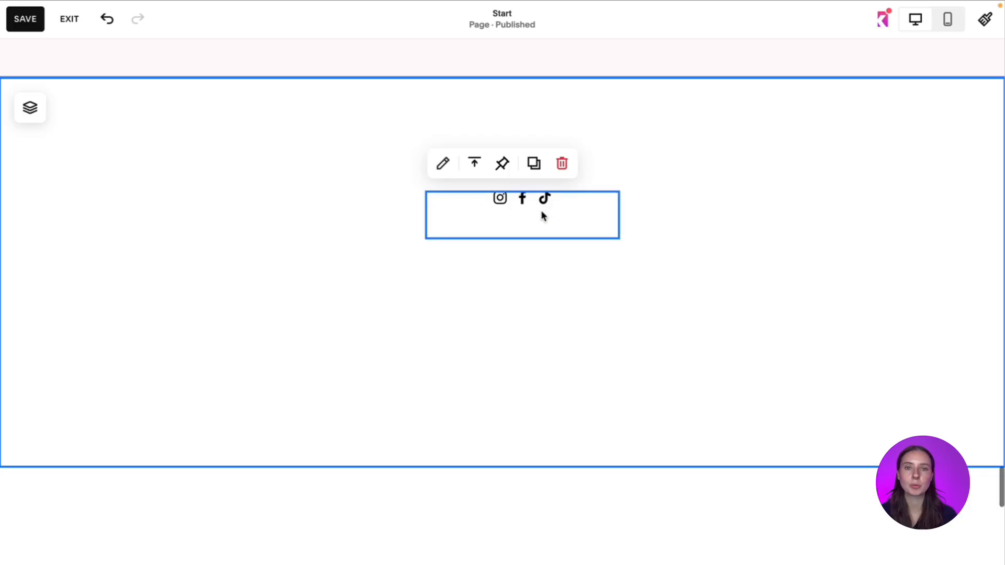
mouse_move(543, 215)
mouse_down()
mouse_move(526, 218)
mouse_move(539, 204)
mouse_up()
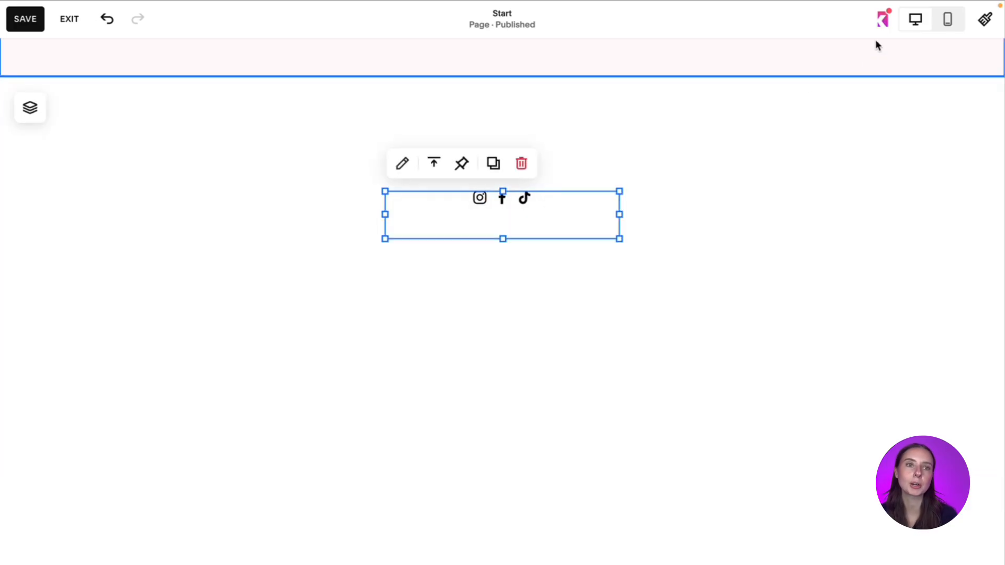
click(735, 166)
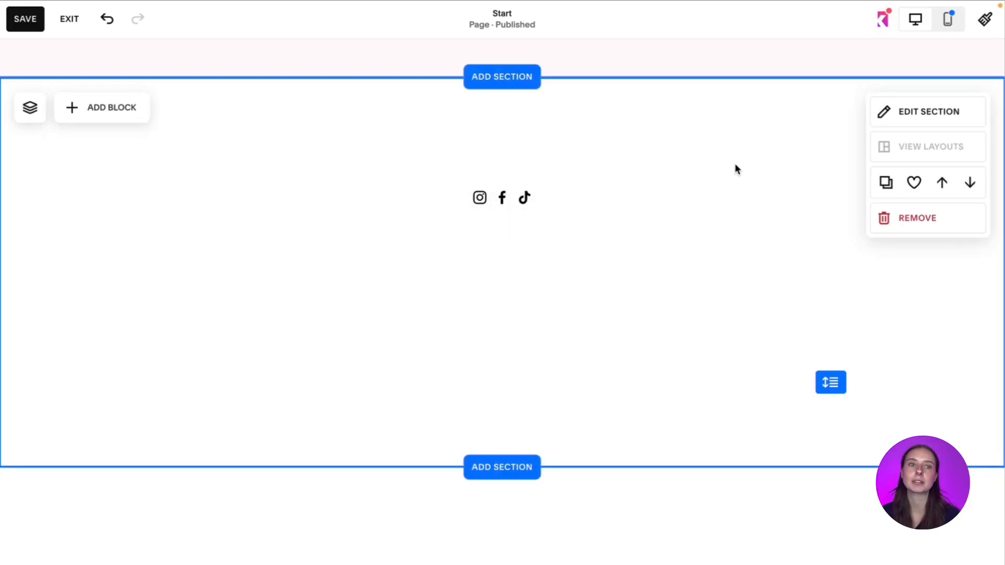
- Open Spark Plugin for the social links block, enable Social links styling, and set the icon size to Large
click(876, 34)
click(539, 218)
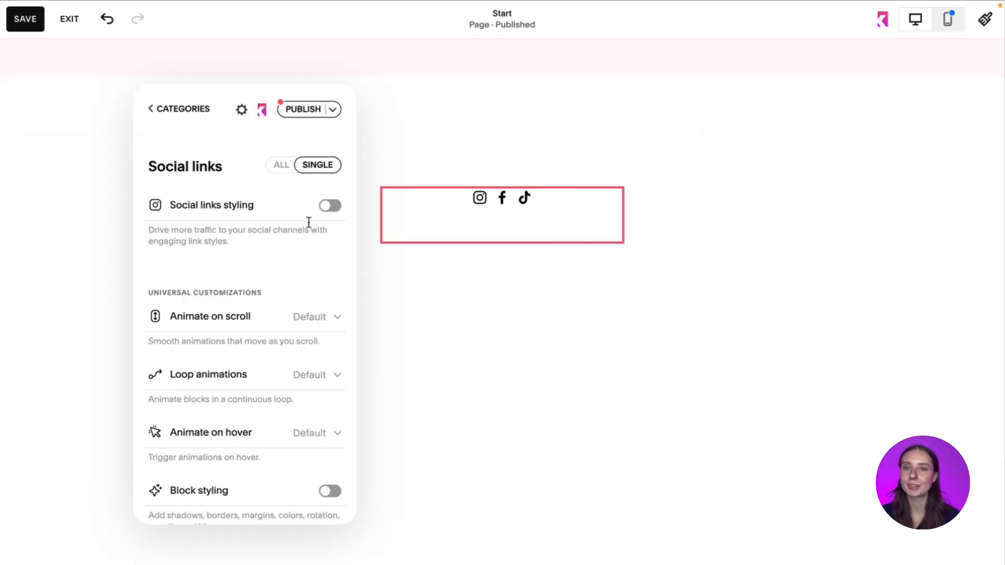
click(332, 207)
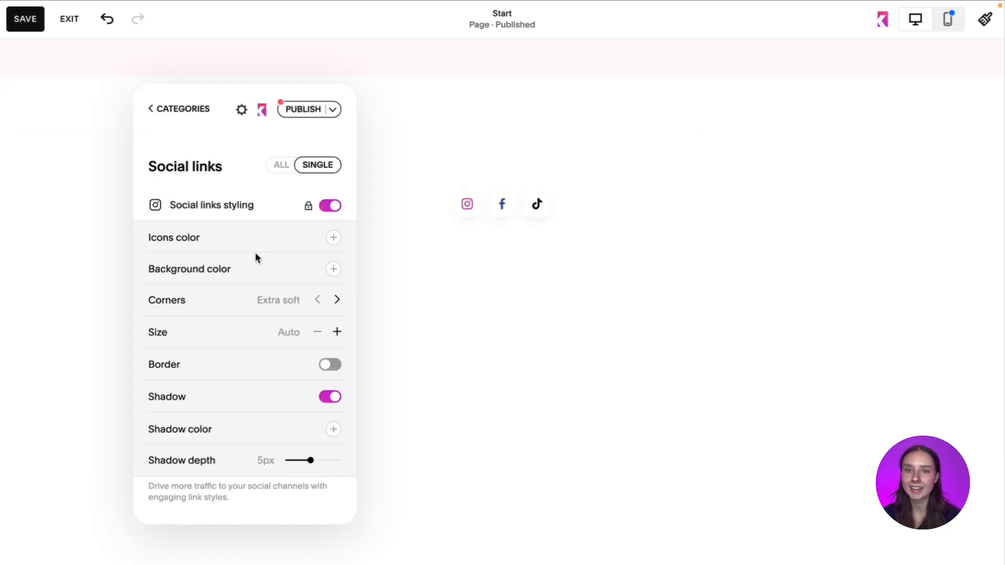
click(336, 333)
click(336, 334)
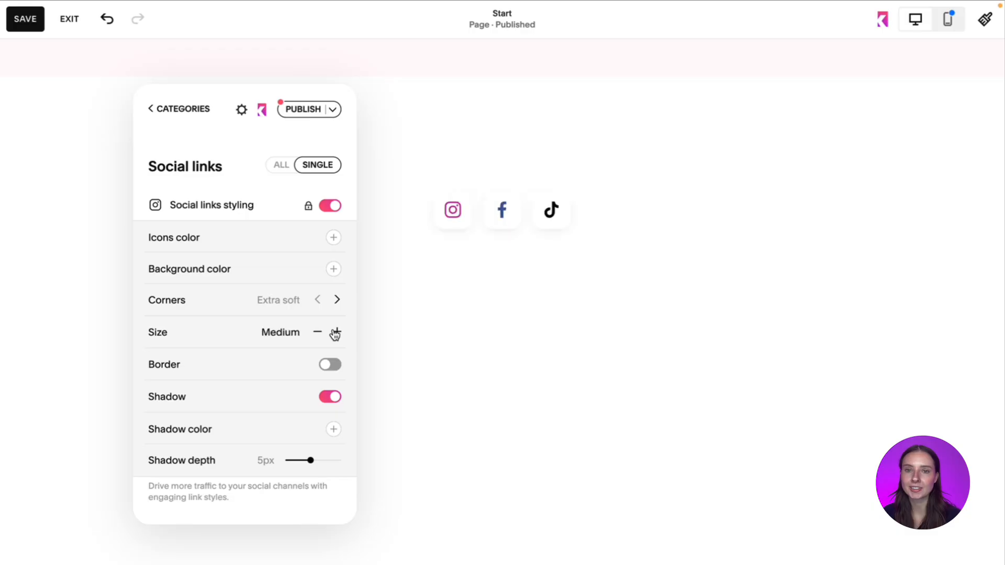
click(335, 333)
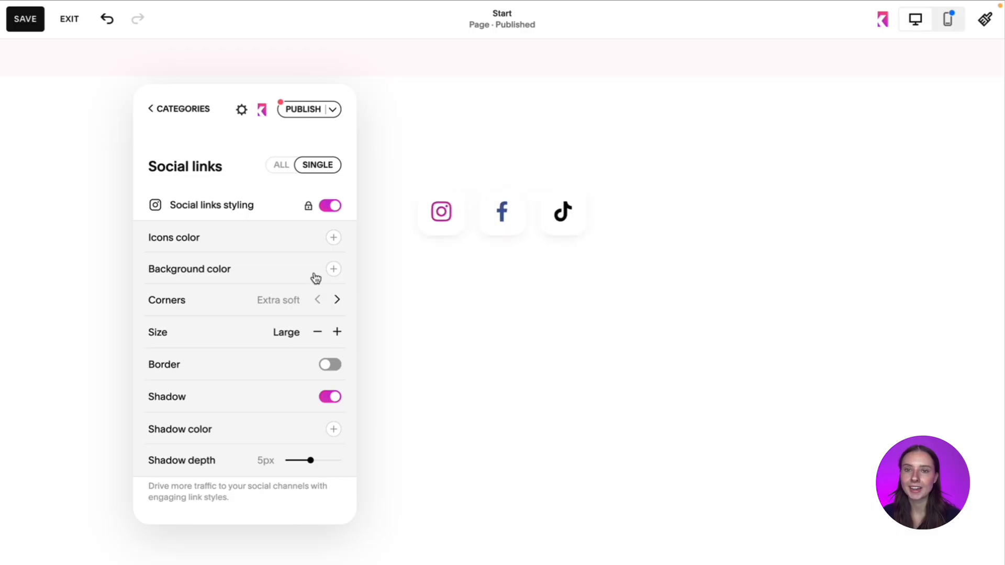
- Set the social links' icons color to the coral red swatch and the background color to the dark blue swatch
click(334, 237)
click(349, 271)
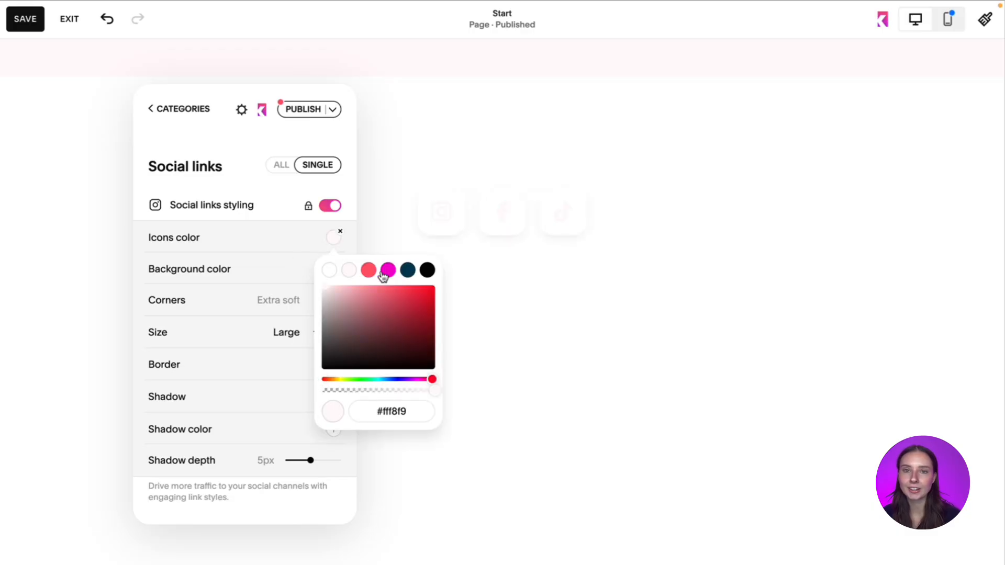
click(368, 271)
click(276, 250)
click(334, 268)
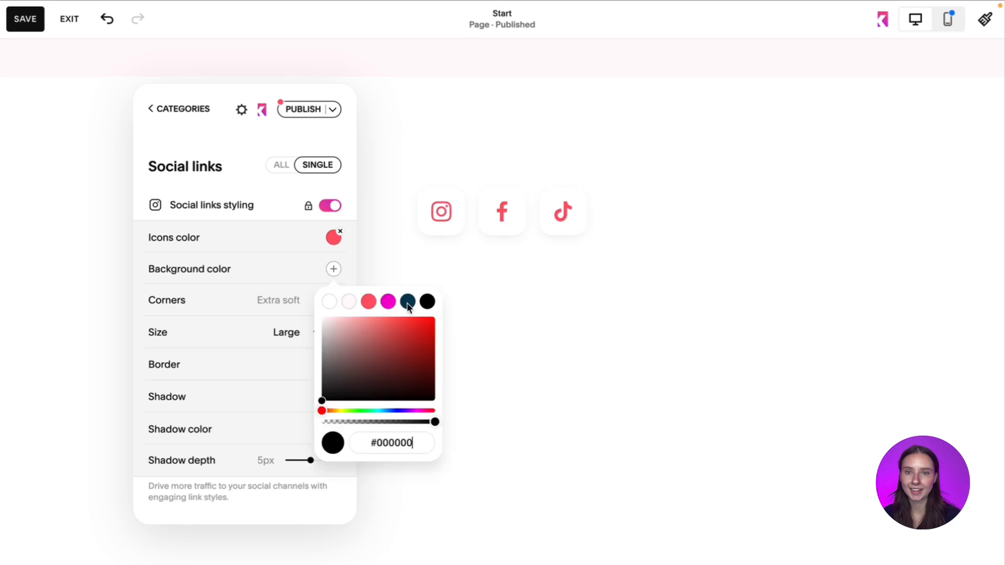
click(408, 301)
click(268, 283)
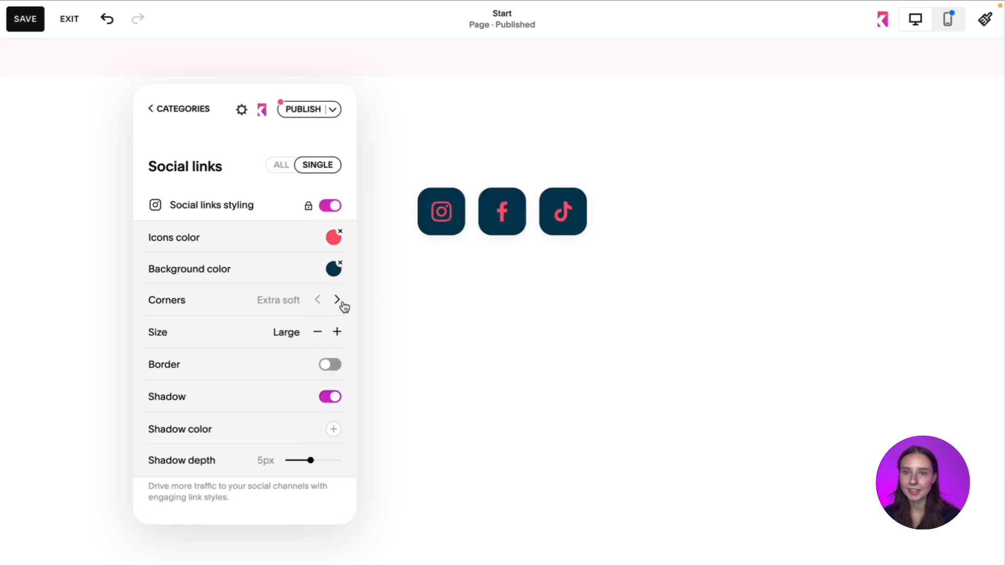
- Set the social links' corners to Square and try out a bigger icon size before returning to Large
click(337, 300)
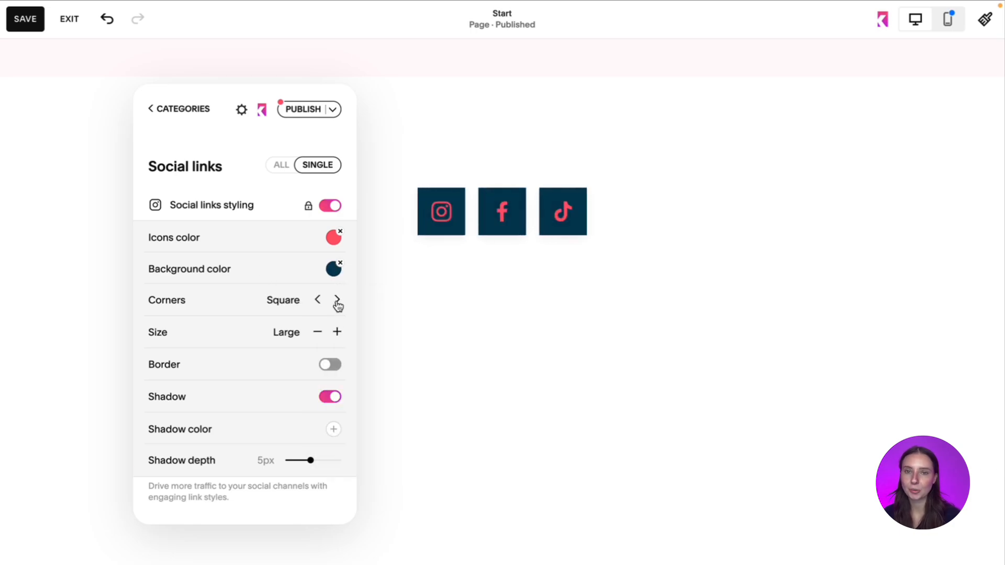
click(338, 333)
click(317, 333)
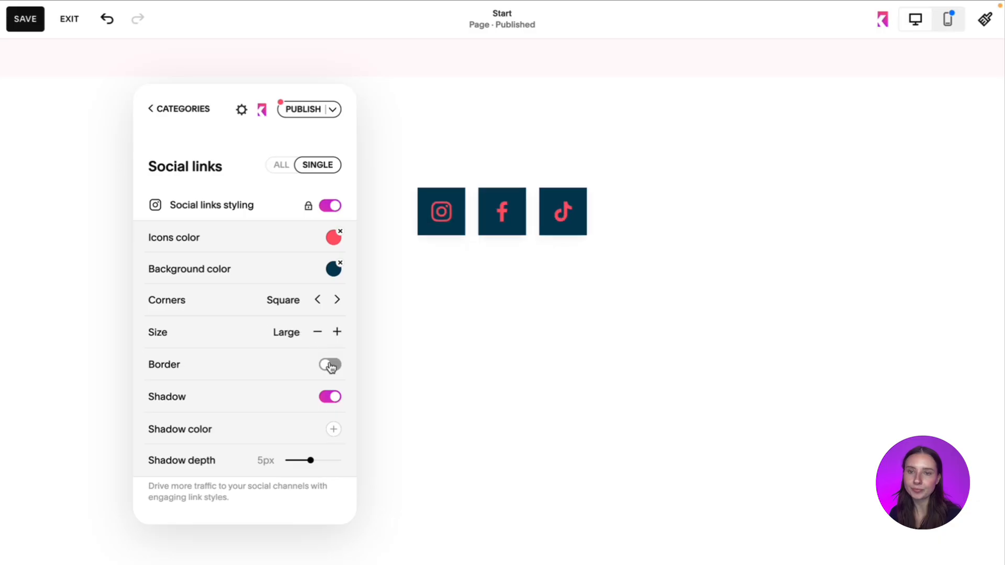
- Give the social icons a 1px coral red border and try out turning off their shadow
click(327, 365)
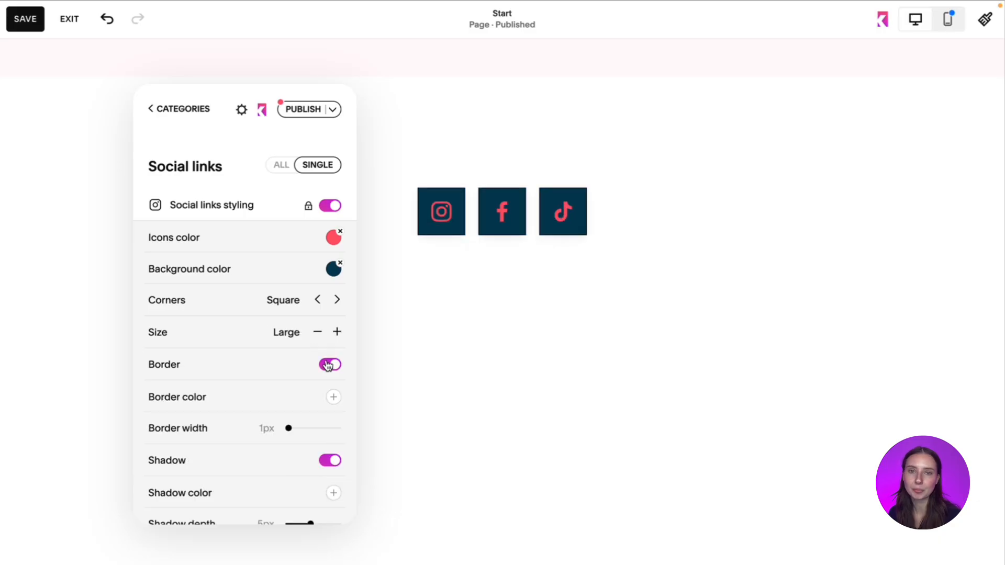
click(334, 398)
click(369, 429)
click(251, 405)
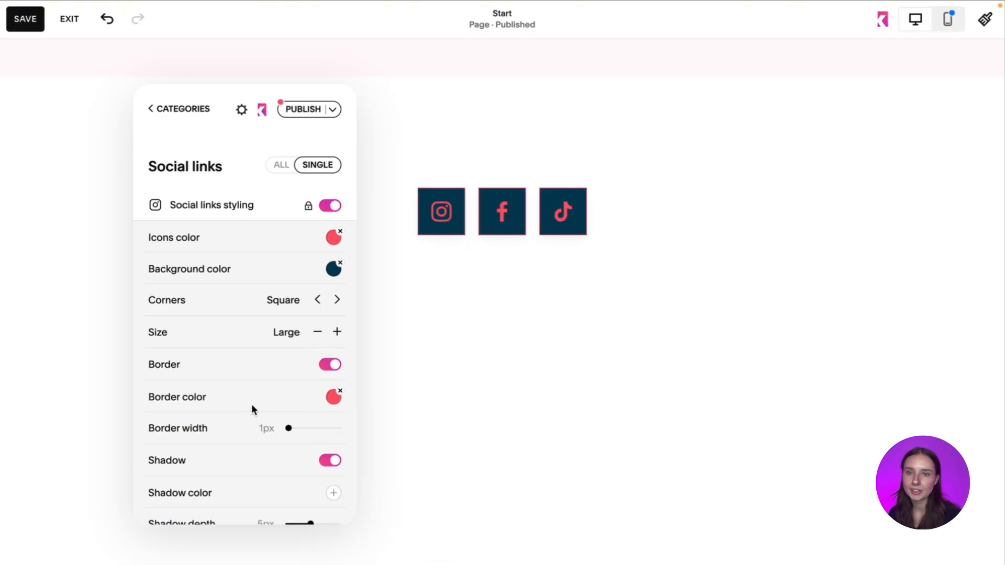
drag(296, 429, 259, 432)
scroll(292, 456, down, 3)
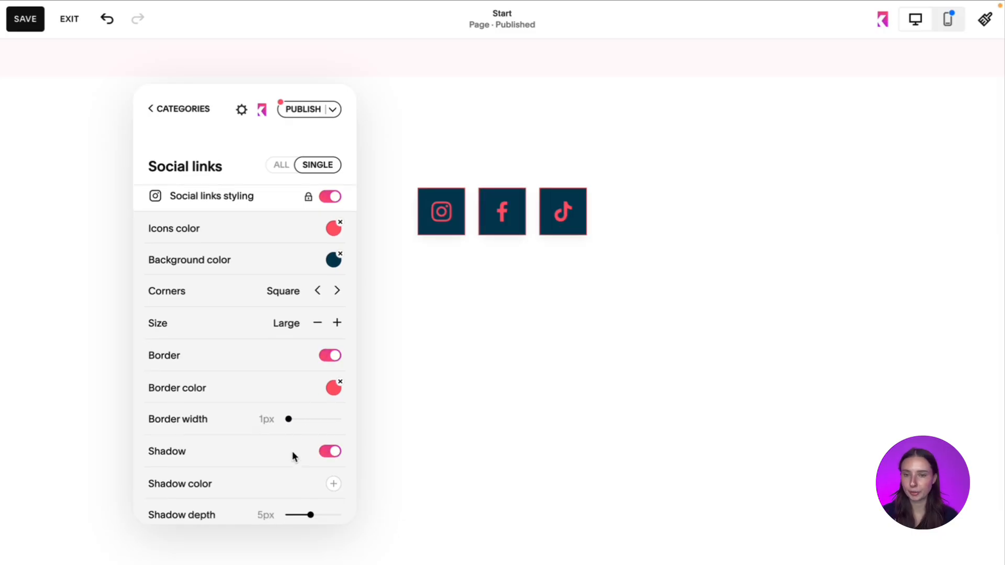
click(330, 396)
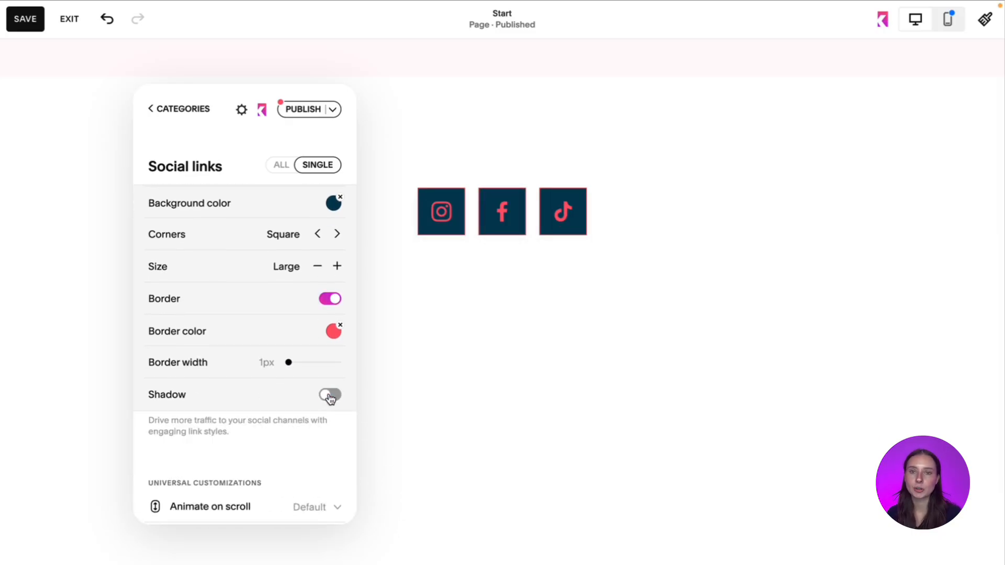
click(330, 397)
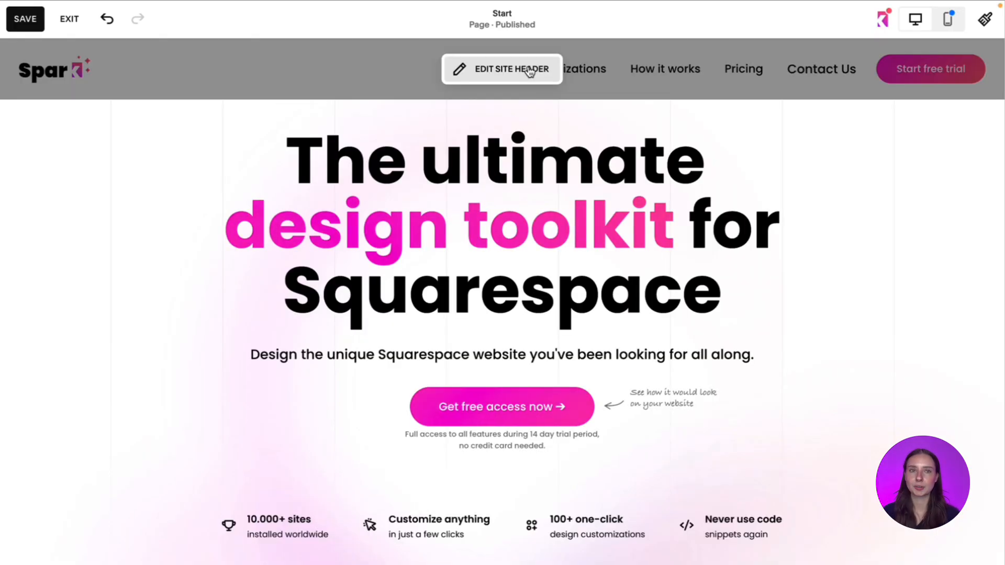
- Open the site header for editing and enable its Social Links element
click(531, 72)
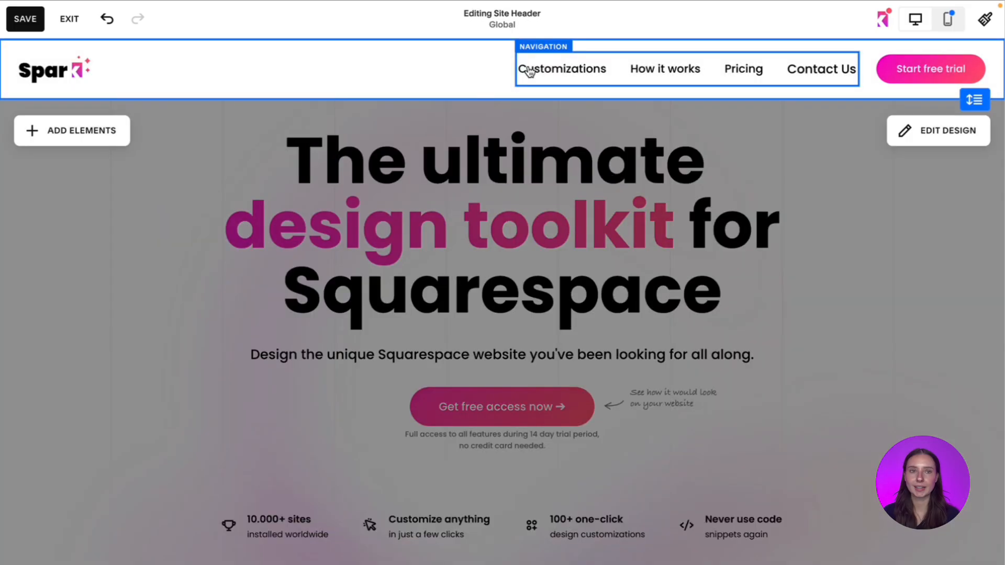
click(108, 132)
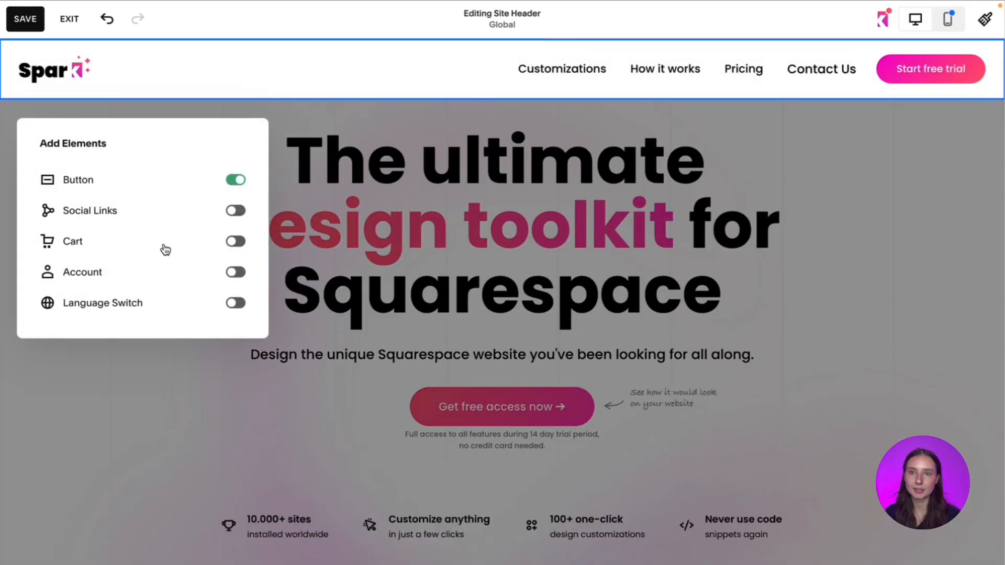
click(237, 210)
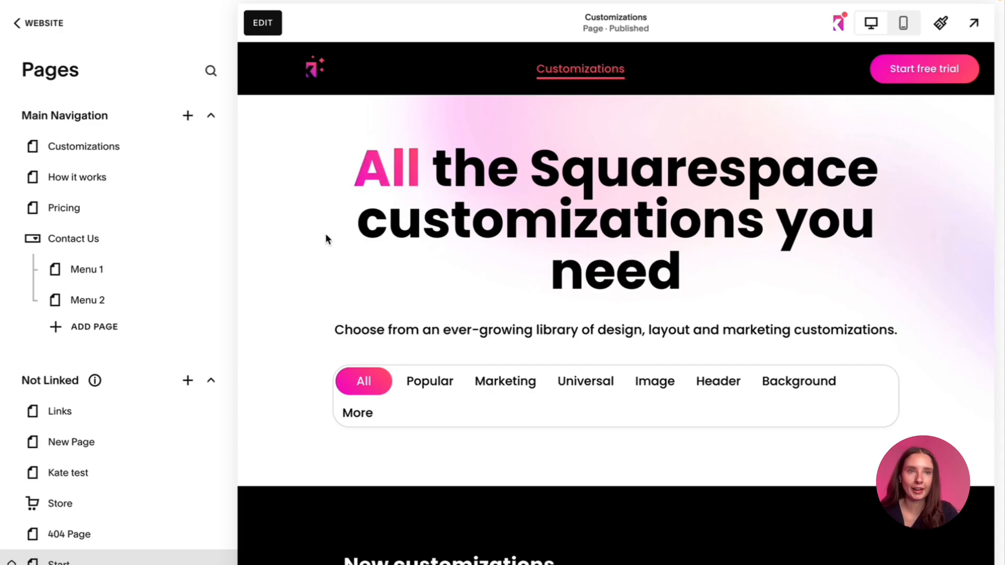
- Open Spark Plugin's header customizations on the Customizations page and turn on Adaptive logo color
click(828, 35)
click(578, 246)
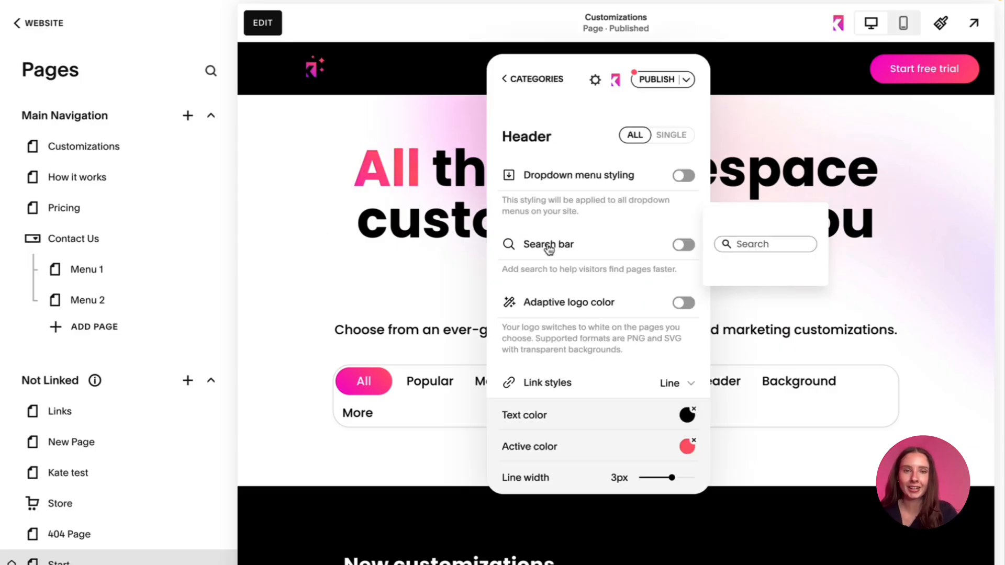
scroll(547, 246, down, 1)
scroll(576, 247, down, 2)
click(685, 218)
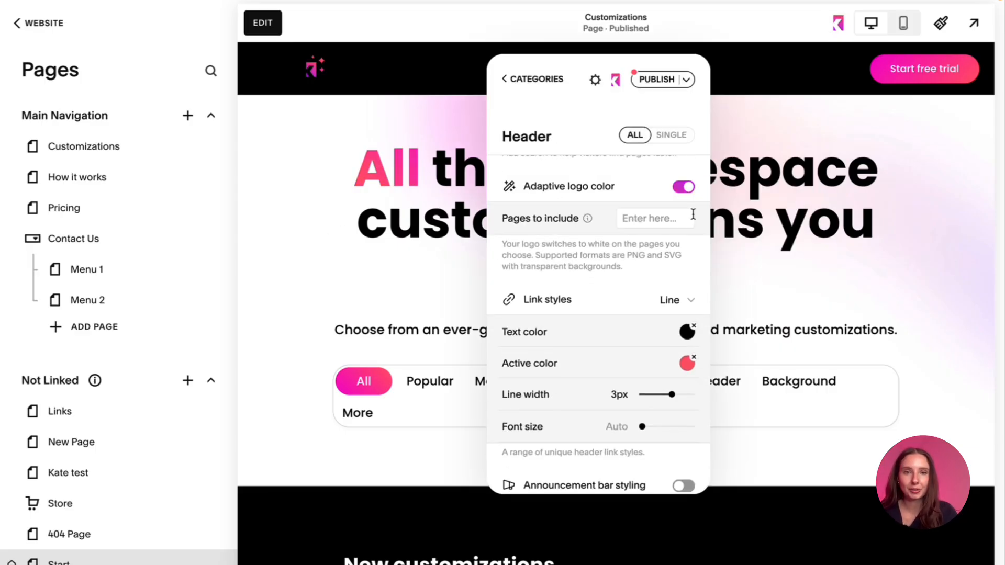
scroll(649, 241, up, 1)
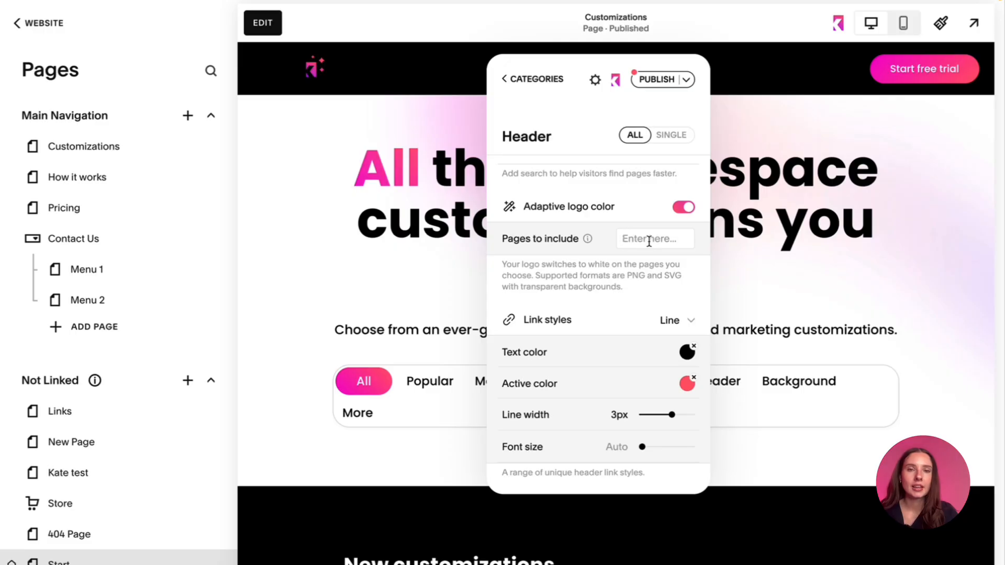
- Set the adaptive logo color's pages to include to /customizations
click(649, 239)
text(/)
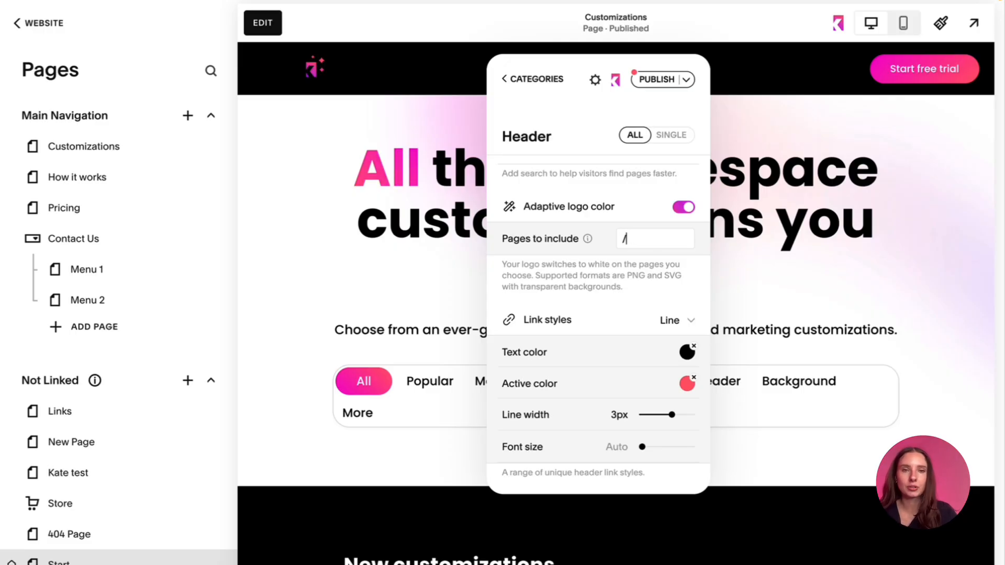
text(cust)
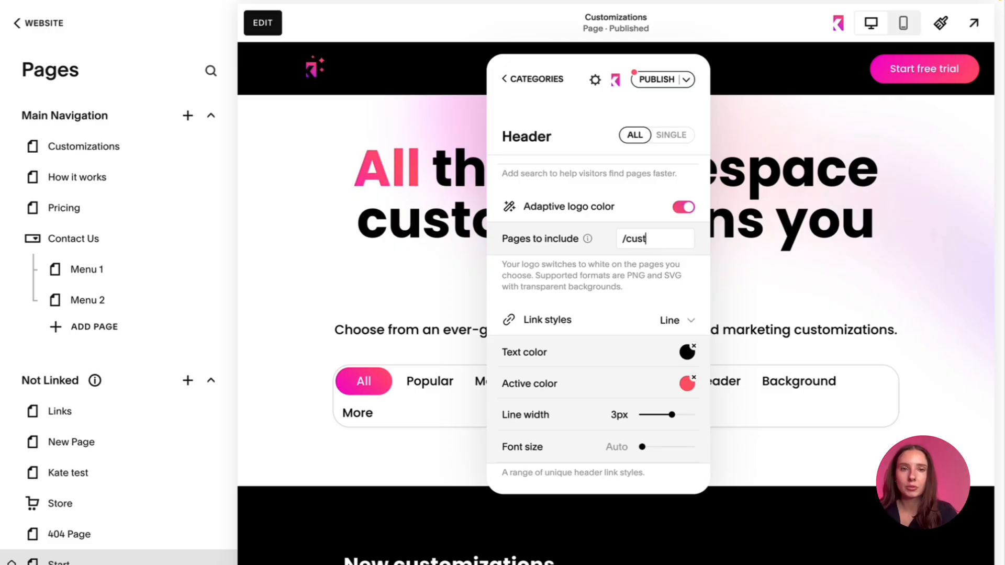
text(omizations)
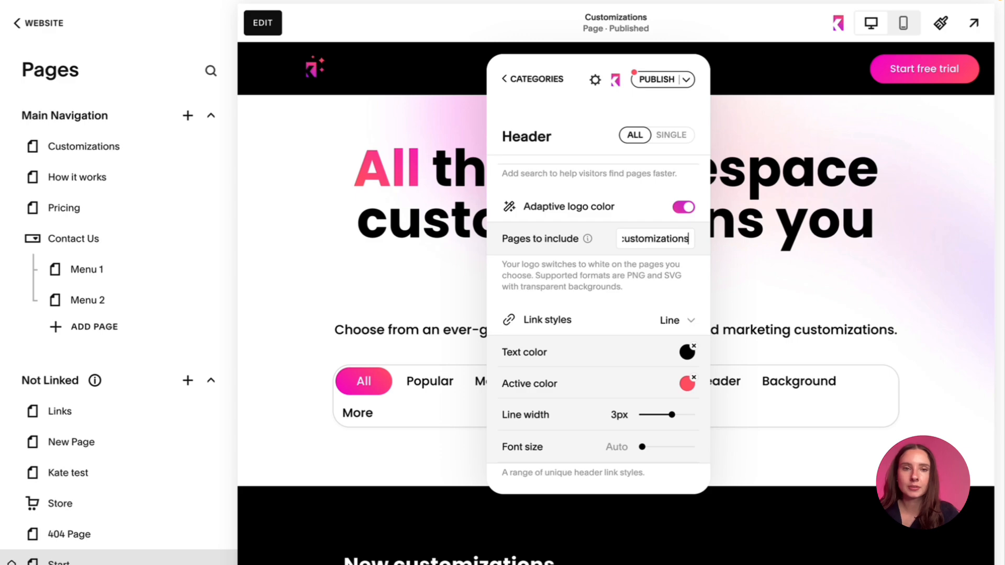
click(612, 296)
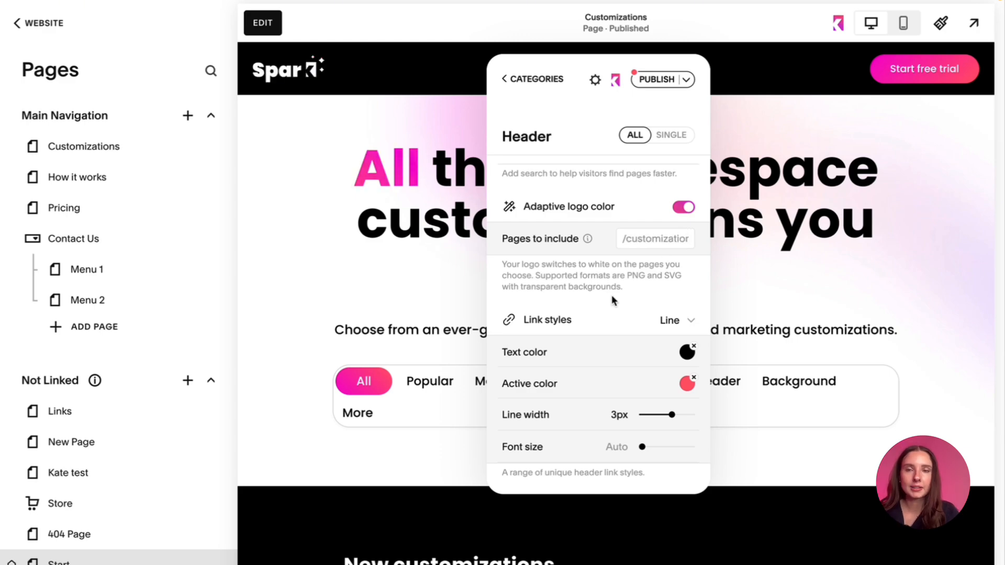
scroll(612, 294, up, 2)
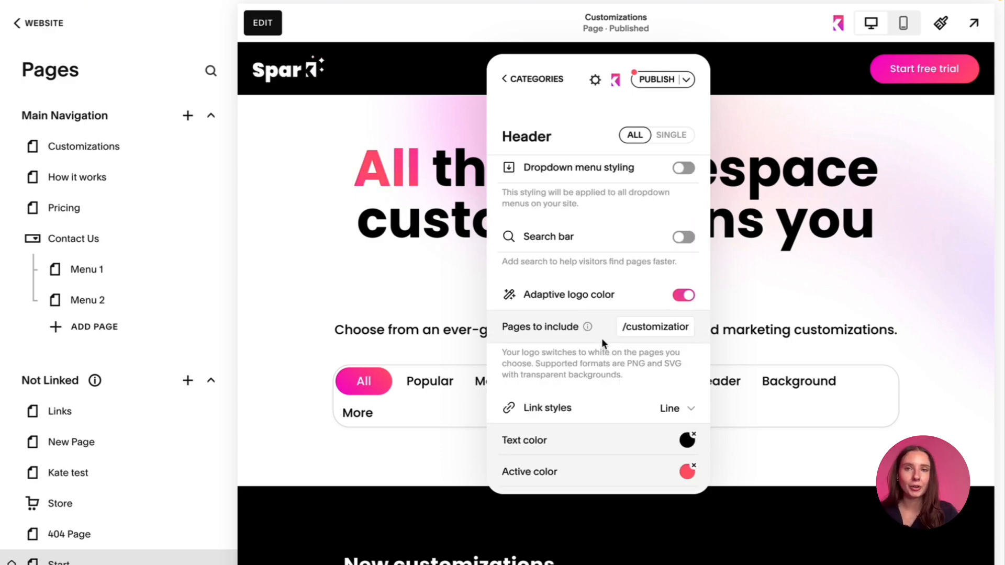
scroll(601, 338, down, 1)
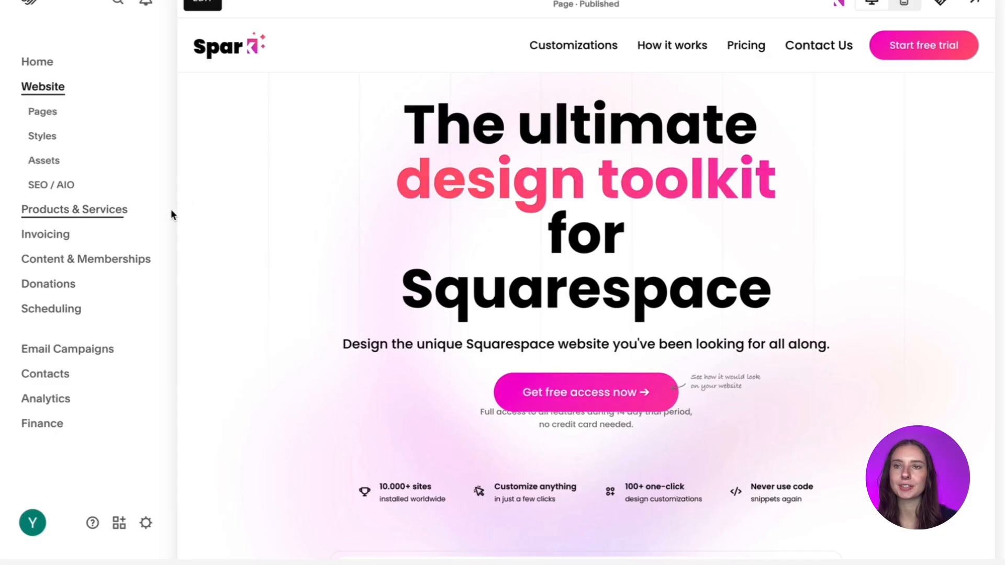
- Open the website's Custom CSS editor from the Custom Code settings
click(44, 113)
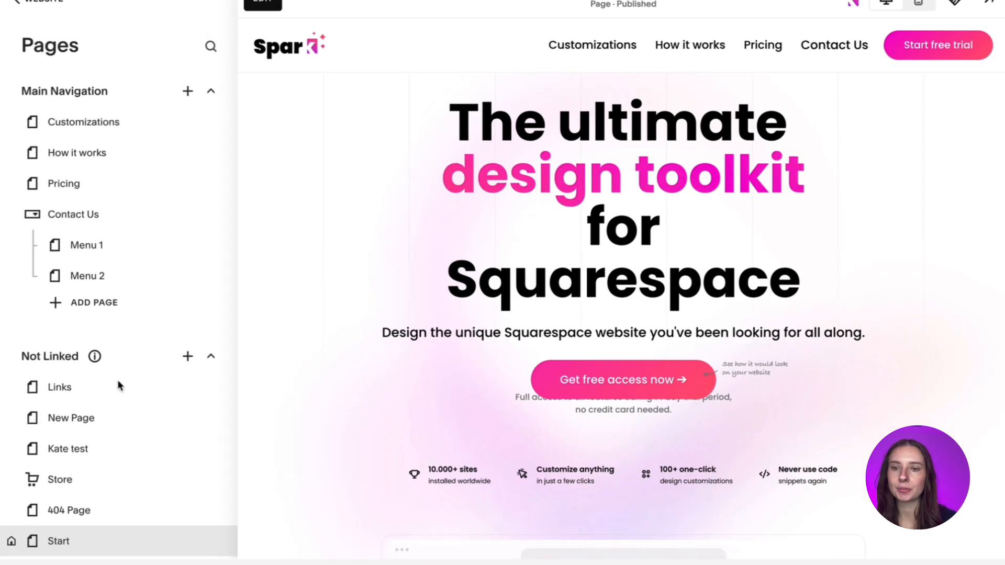
scroll(118, 386, down, 10)
click(119, 471)
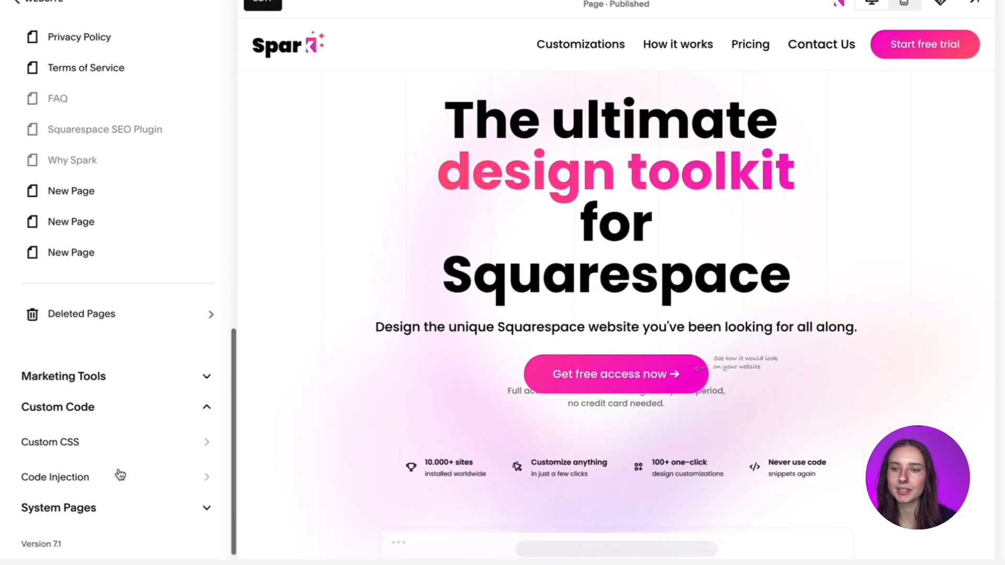
click(111, 443)
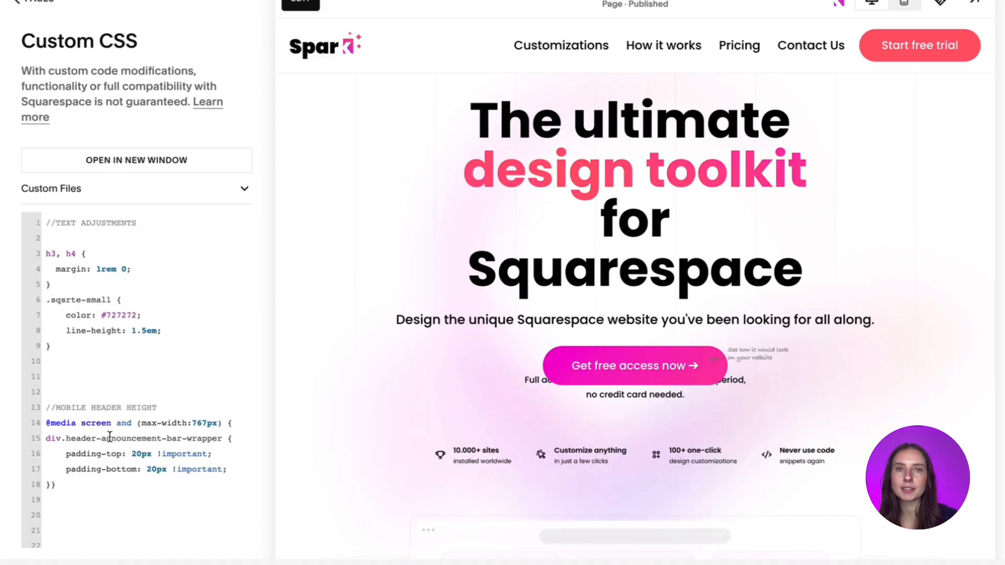
- Upload the font file Fontspring-DEMO-theseasons-bd.otf from the Desktop to the Custom CSS custom files
click(159, 184)
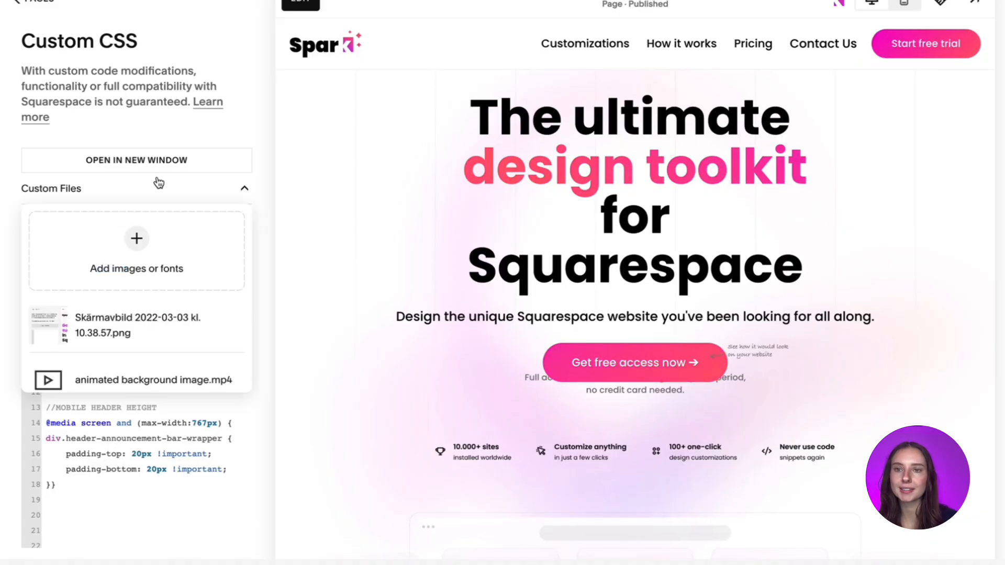
click(135, 262)
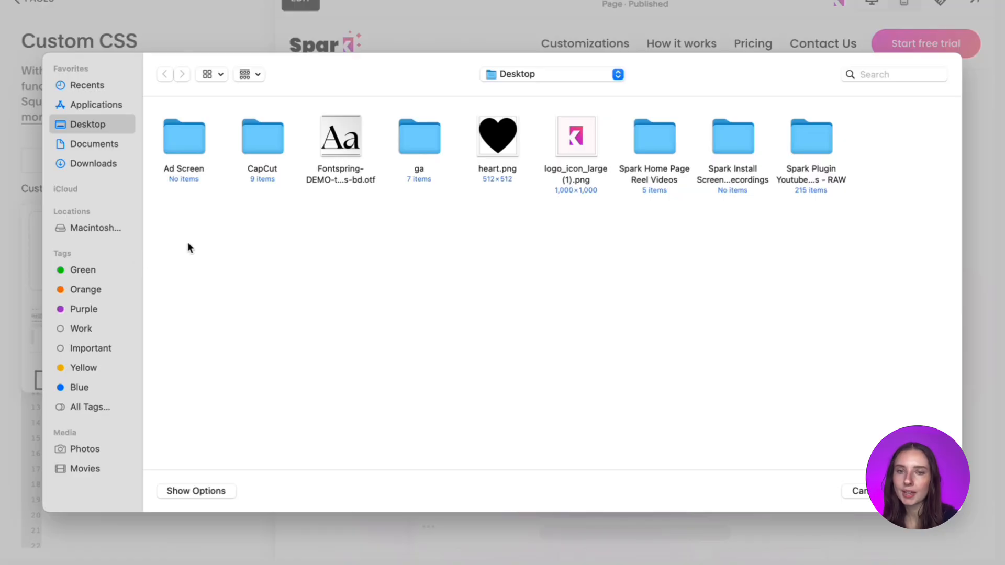
double_click(340, 138)
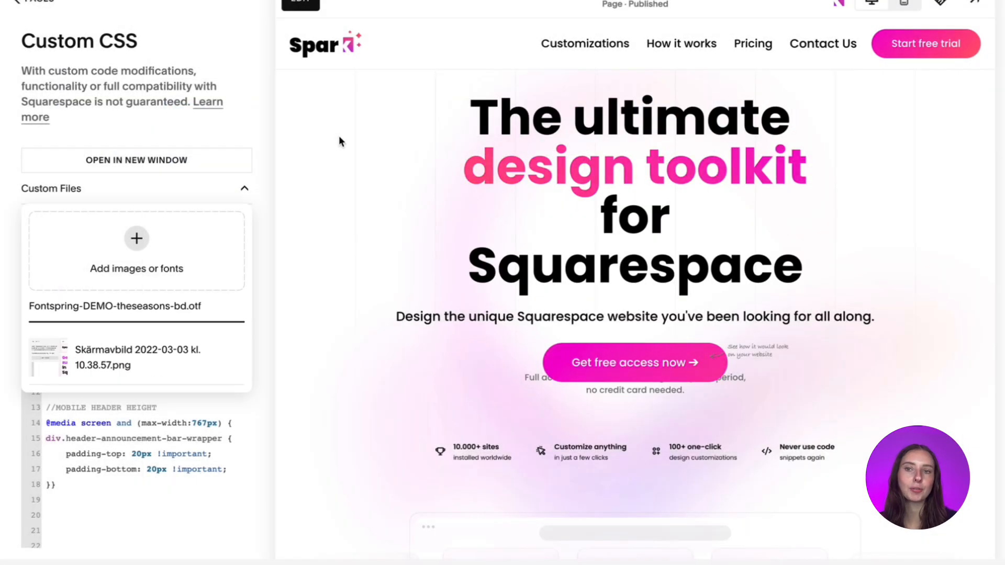
click(186, 478)
scroll(157, 487, down, 20)
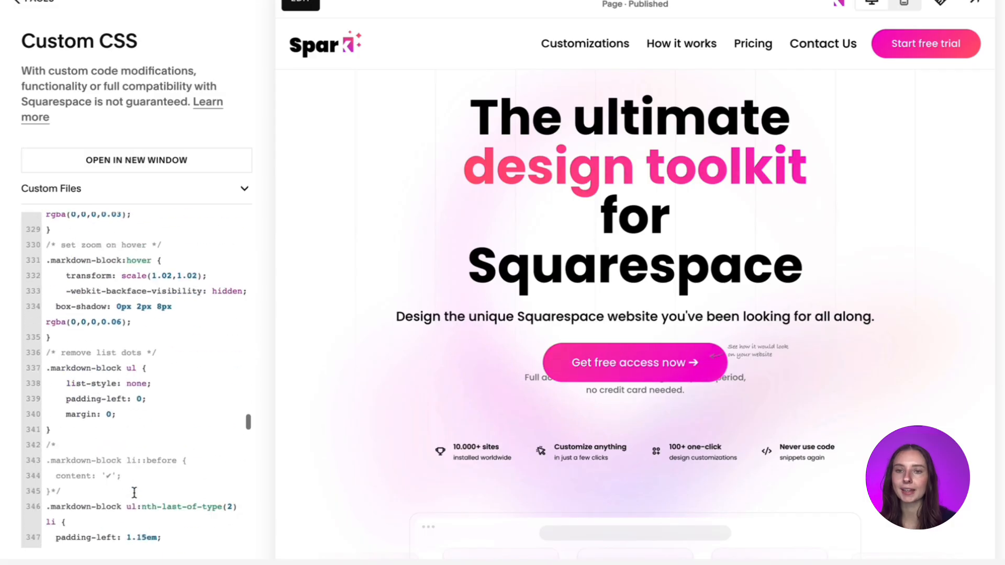
scroll(134, 491, down, 20)
click(99, 505)
text(@font-face {     font-family: FONTNAME;     src: url(); })
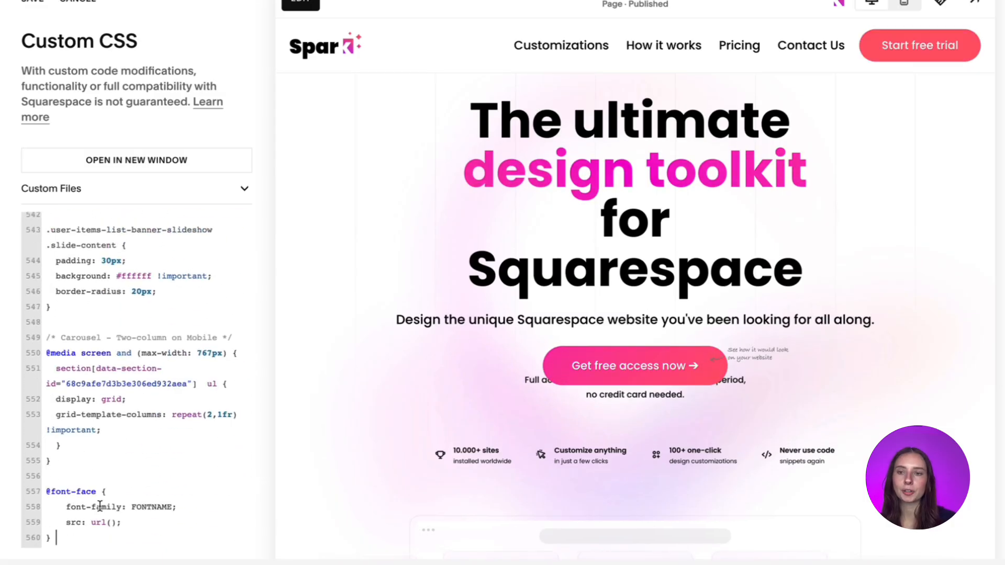
key(Return)
key(Return)
key(Return)
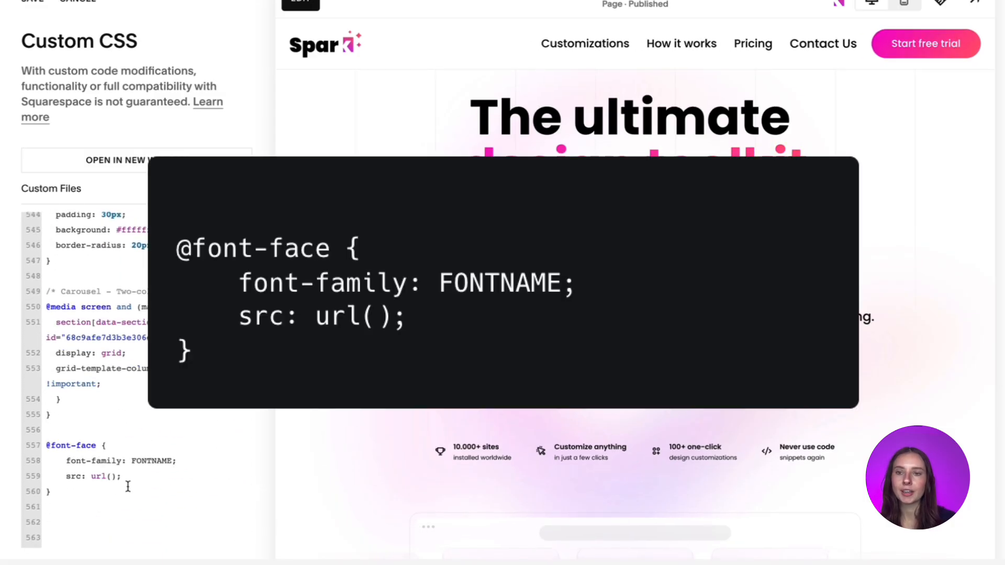
click(112, 484)
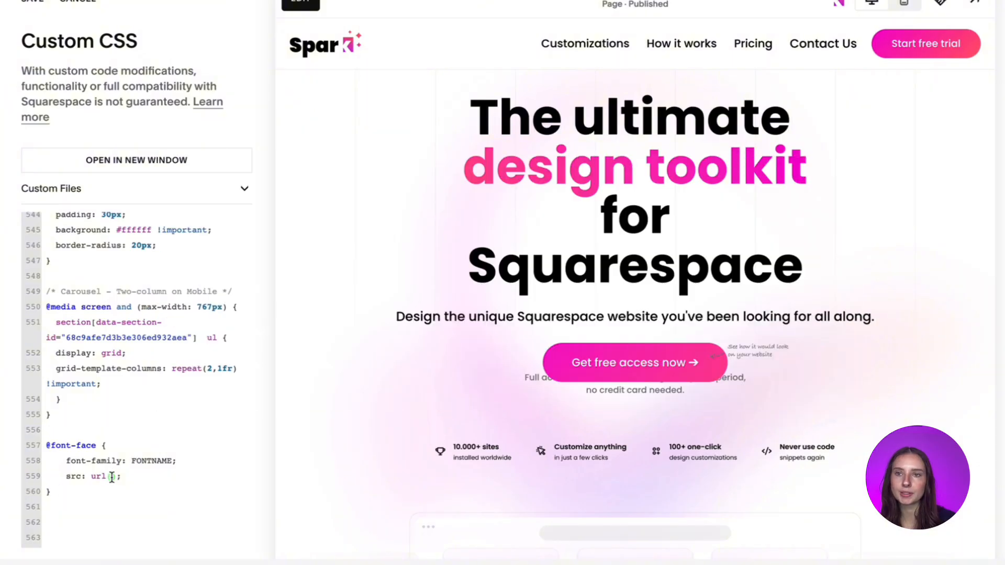
click(196, 193)
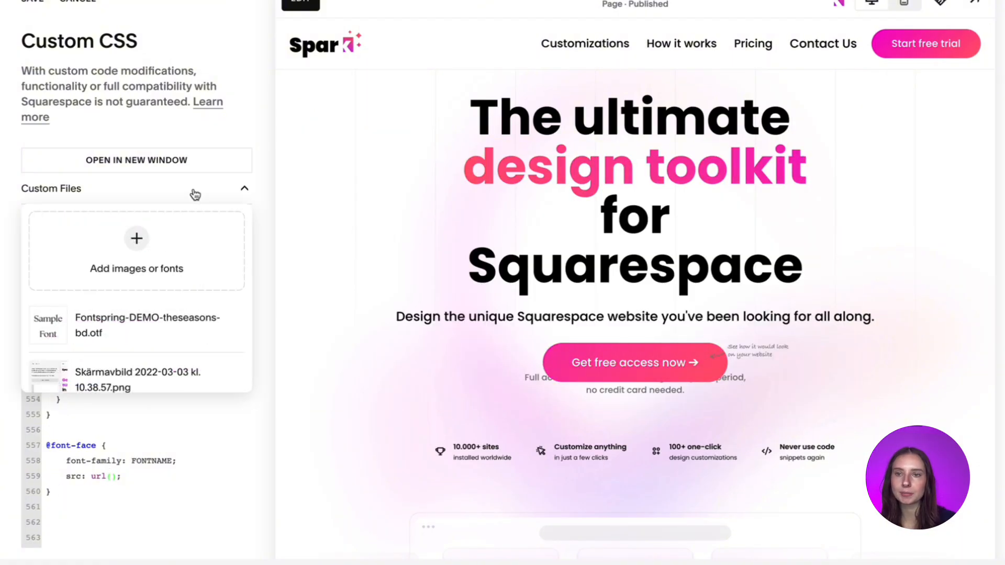
click(173, 330)
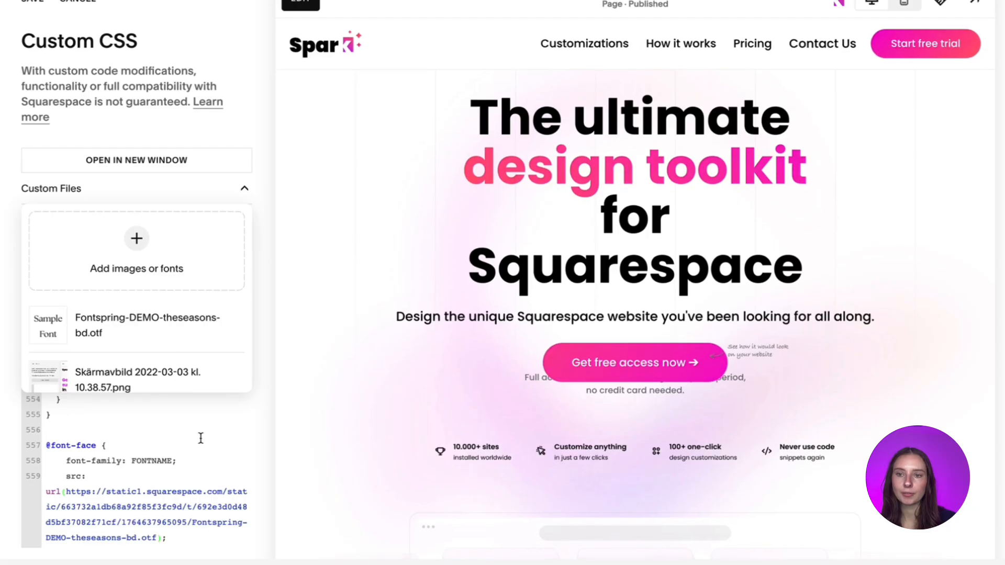
click(181, 453)
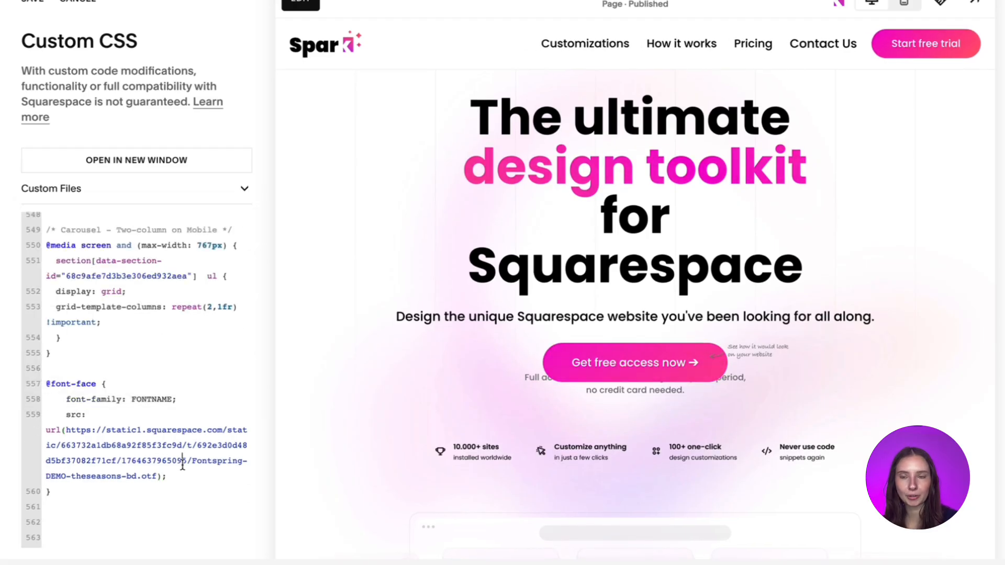
double_click(146, 398)
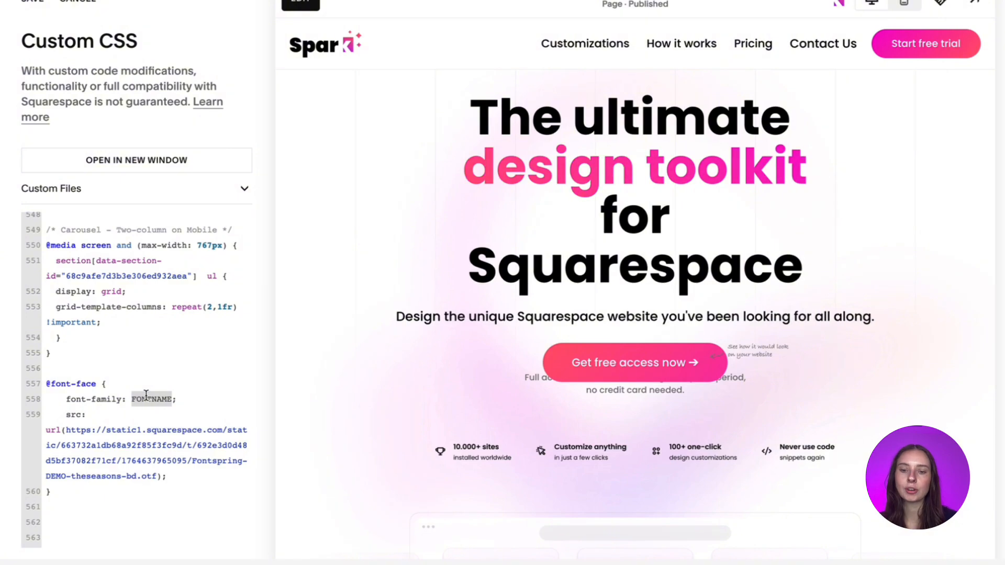
text(The Seaso)
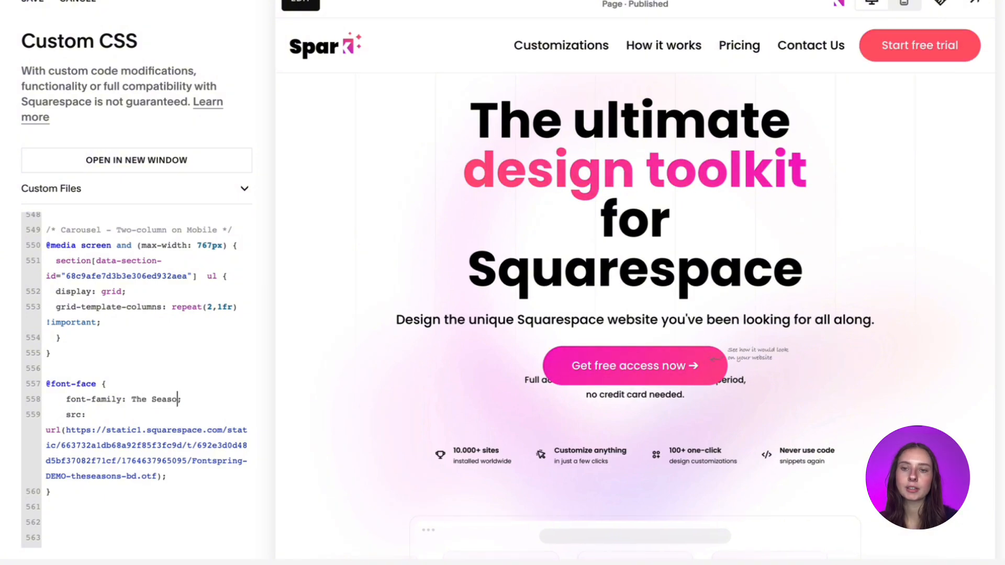
text(ns)
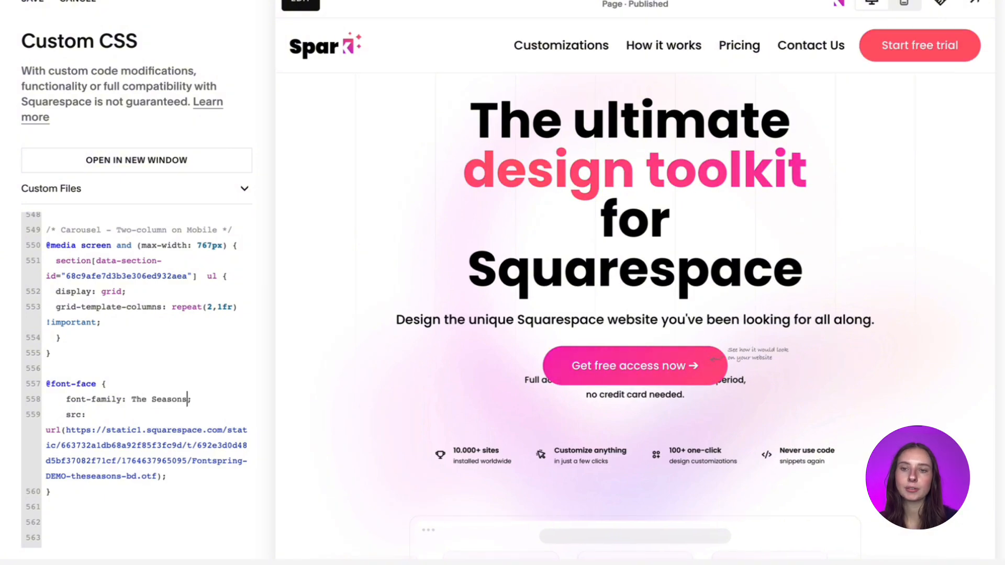
click(154, 414)
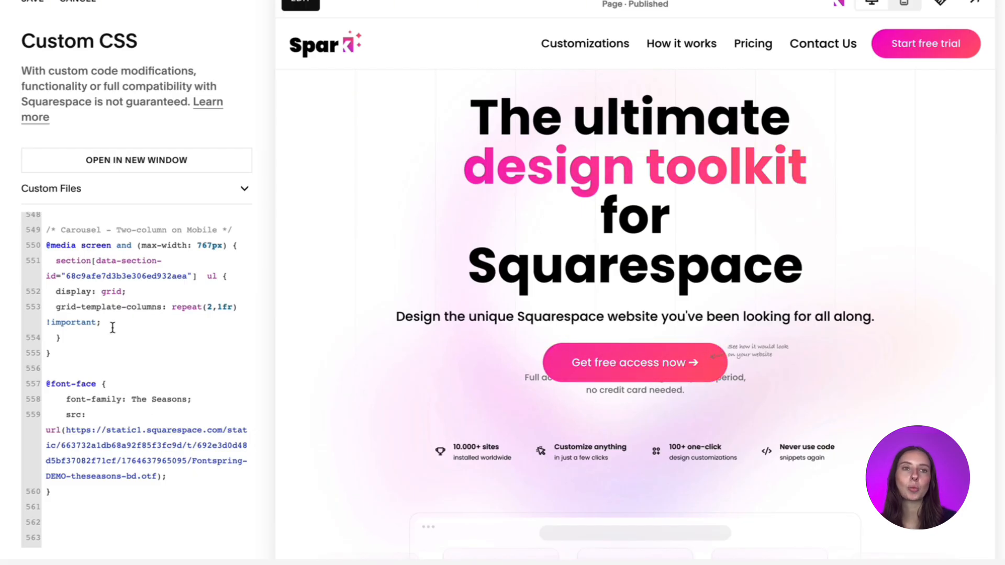
text(h1 {     font-family: 'Arial'; })
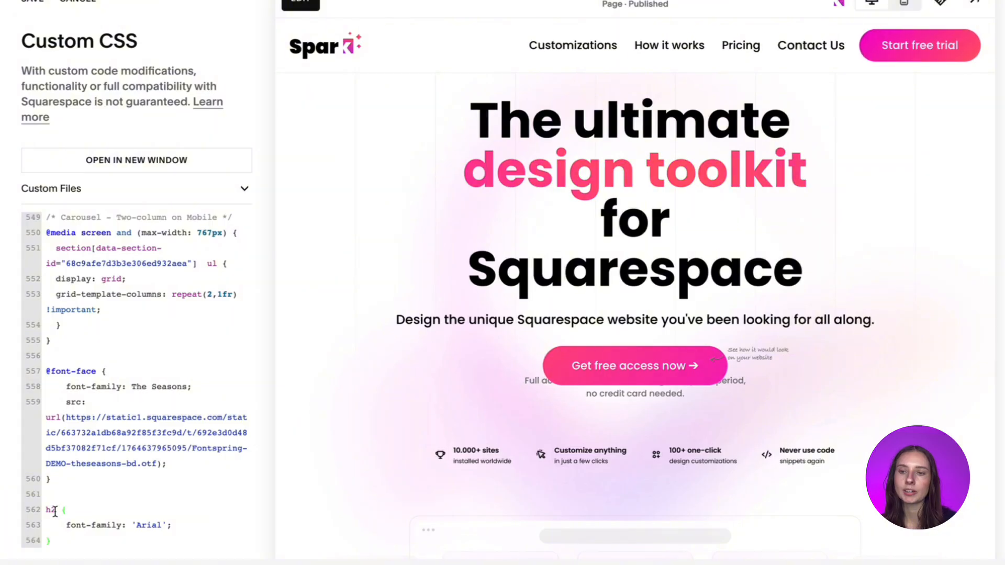
click(55, 510)
key(BackSpace)
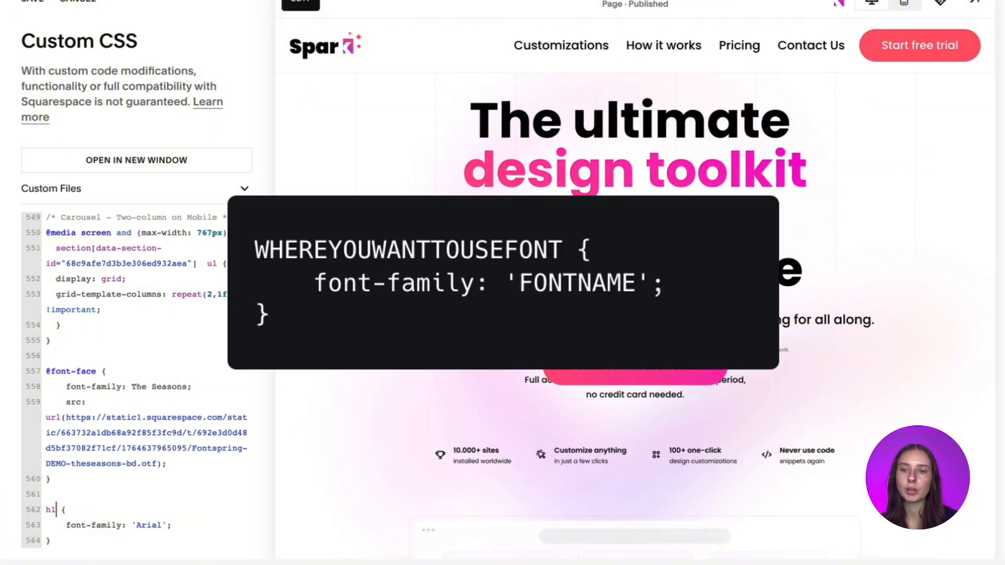
double_click(150, 525)
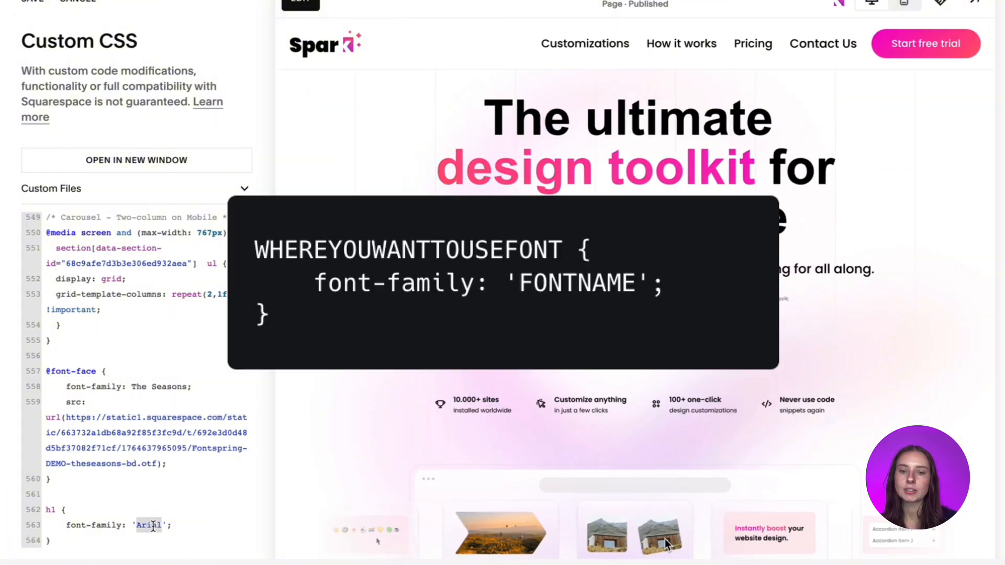
text(The Seasons)
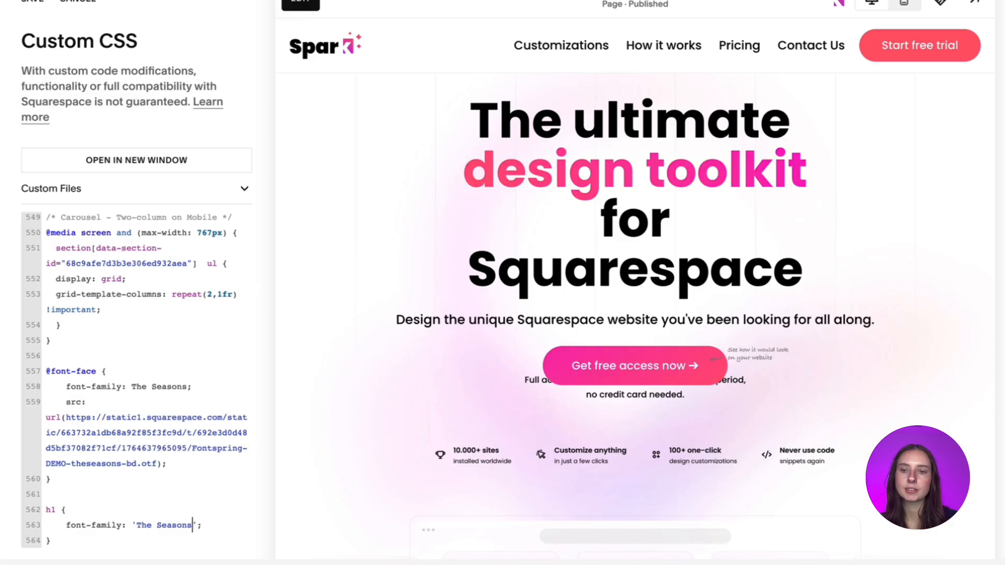
click(175, 496)
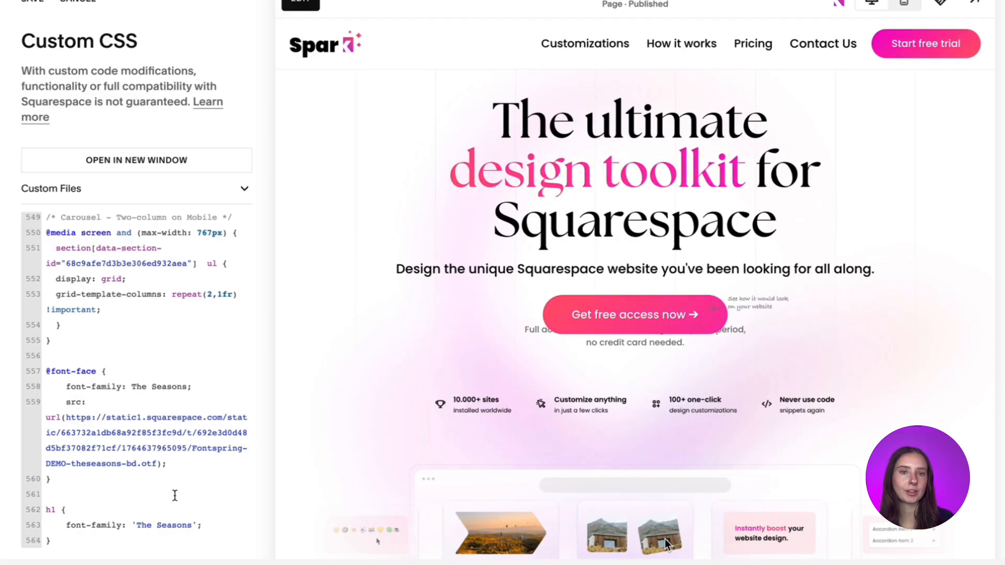
click(29, 3)
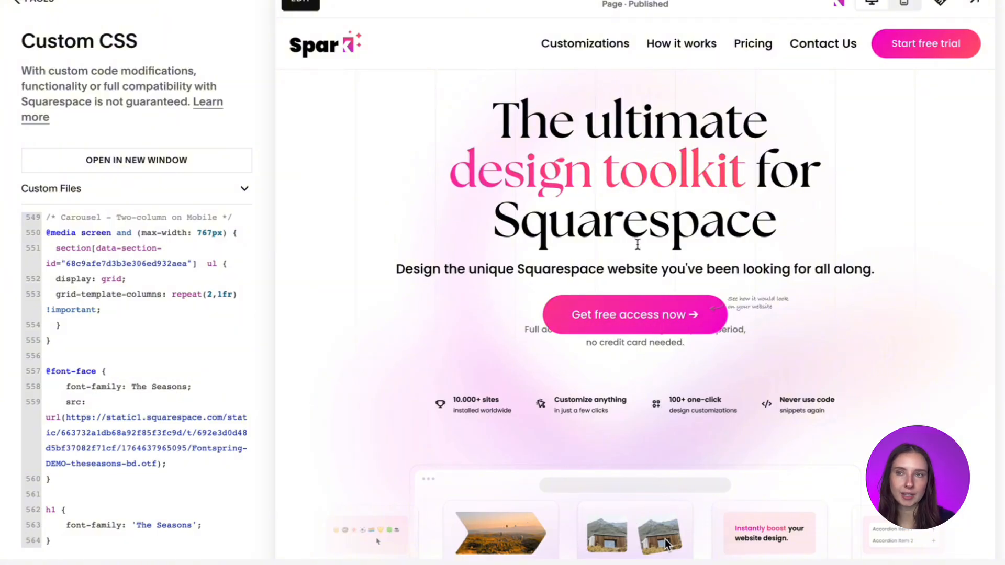
- Open Spark Plugin's text customizations for the hero heading and show its Bold headings style options
click(839, 9)
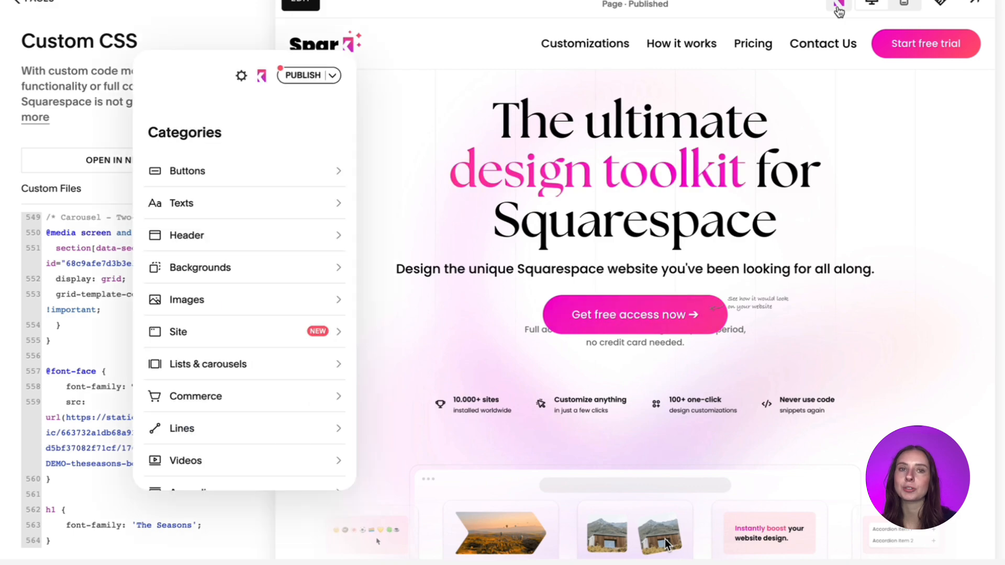
click(721, 149)
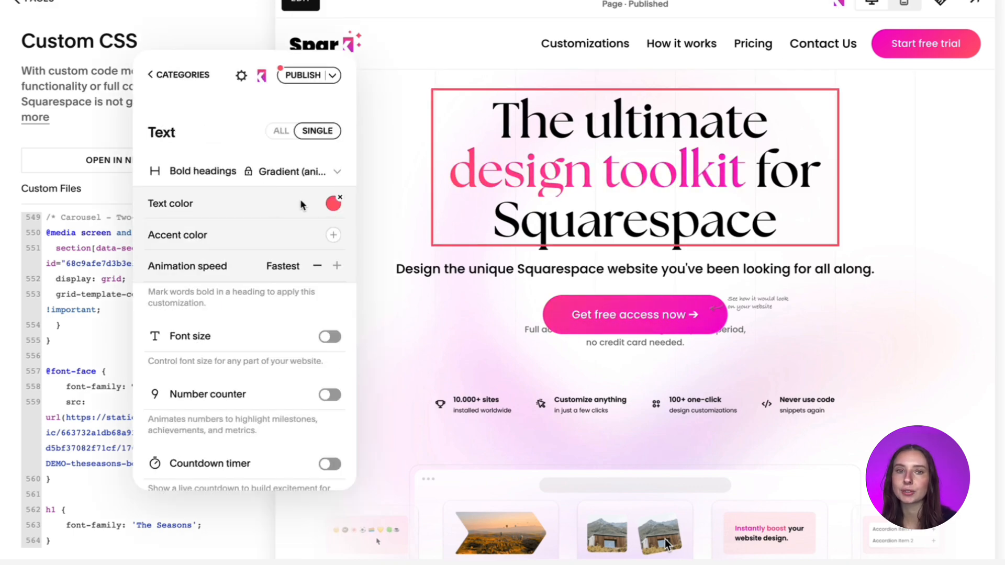
click(291, 177)
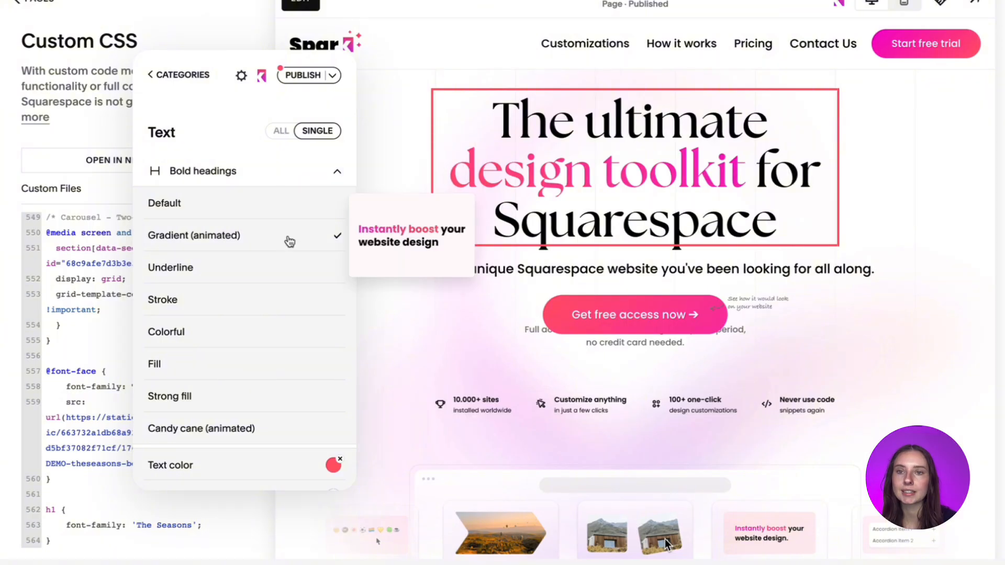
- Try the Underline, Stroke, Colorful, Fill and Strong fill bold heading styles, then apply Candy cane (animated)
click(272, 273)
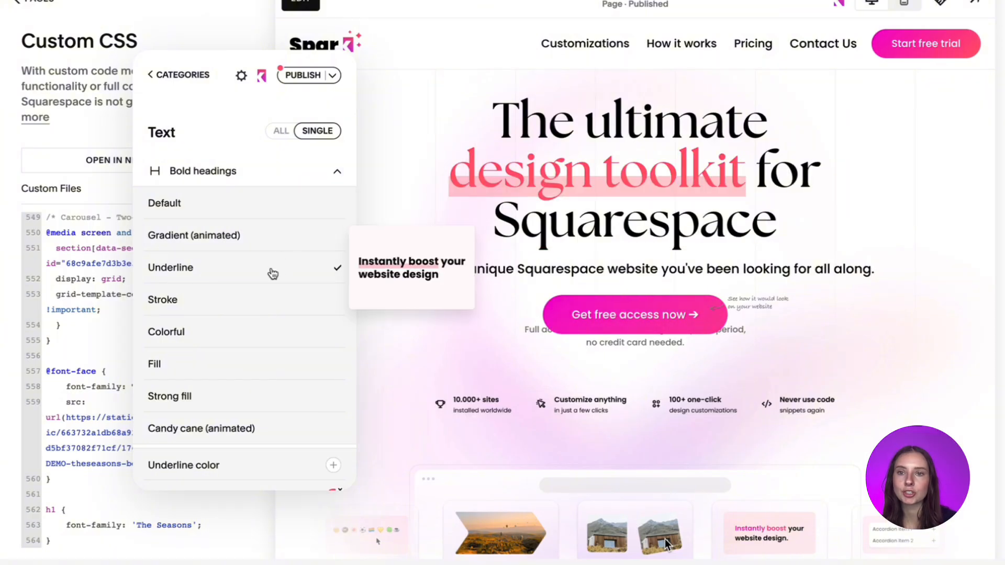
click(261, 302)
click(250, 331)
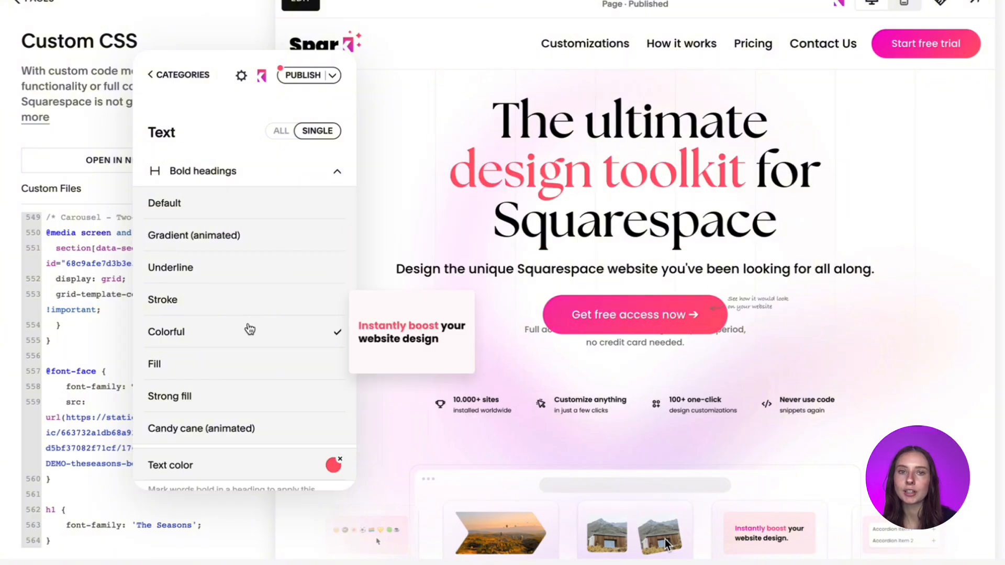
click(227, 364)
click(224, 397)
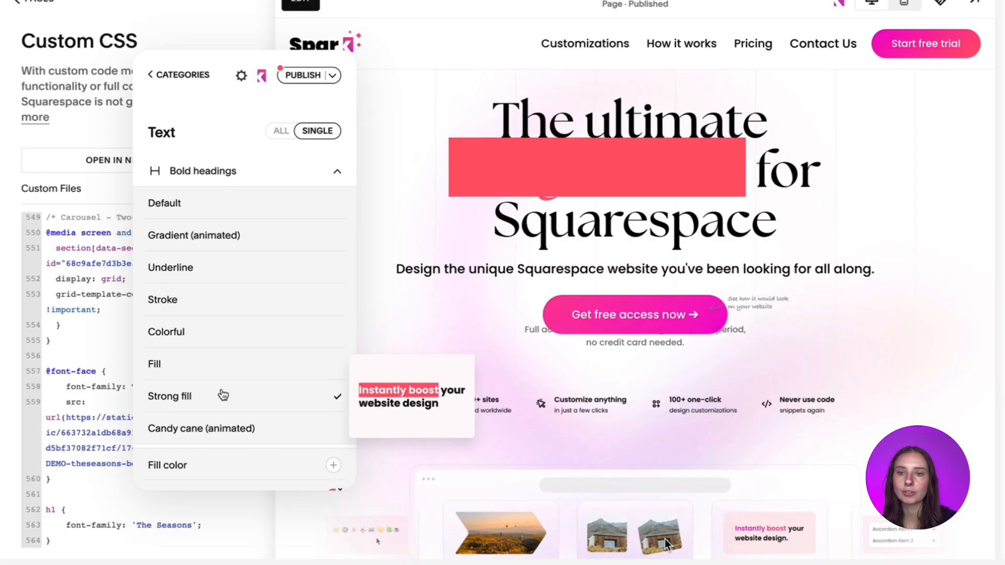
click(225, 428)
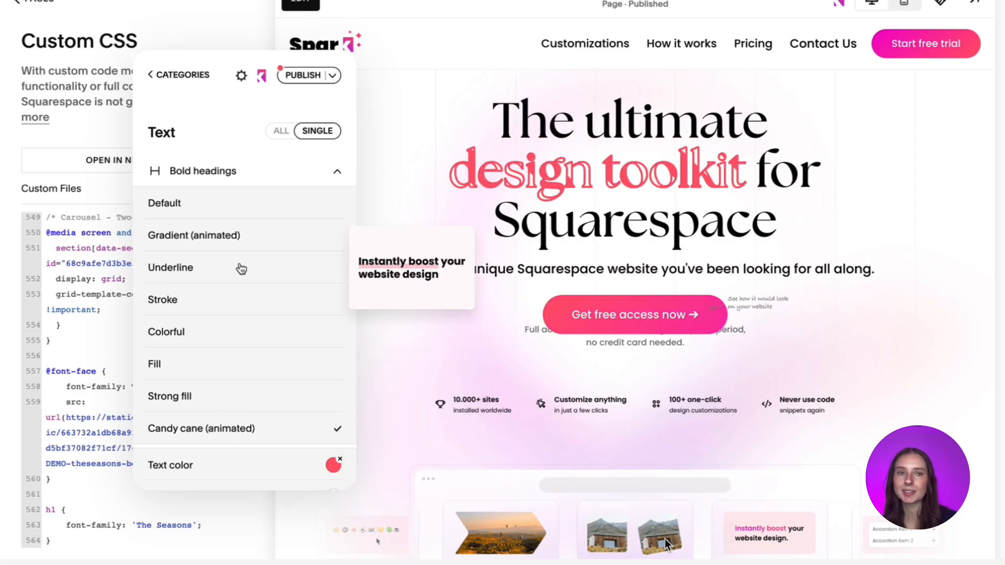